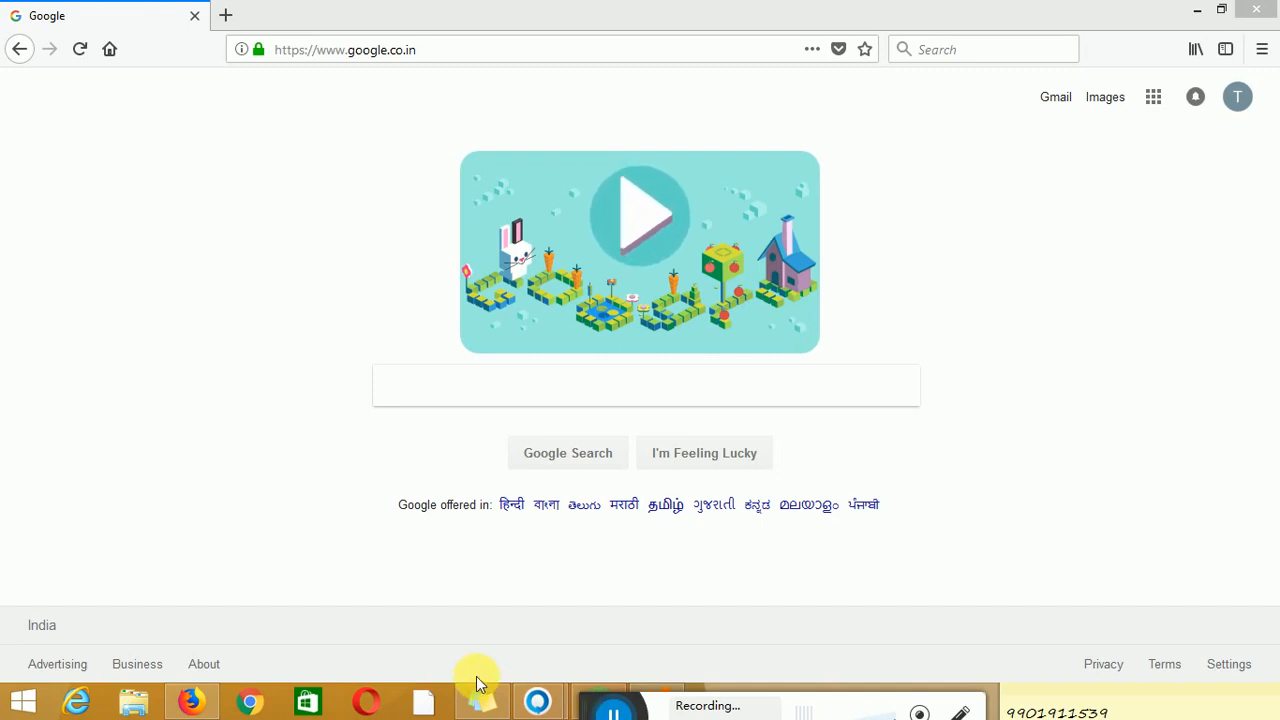
Search Google for 'virtualbox' by picking the autocomplete suggestion
{"action": "left_click", "coordinate": [529, 390]}
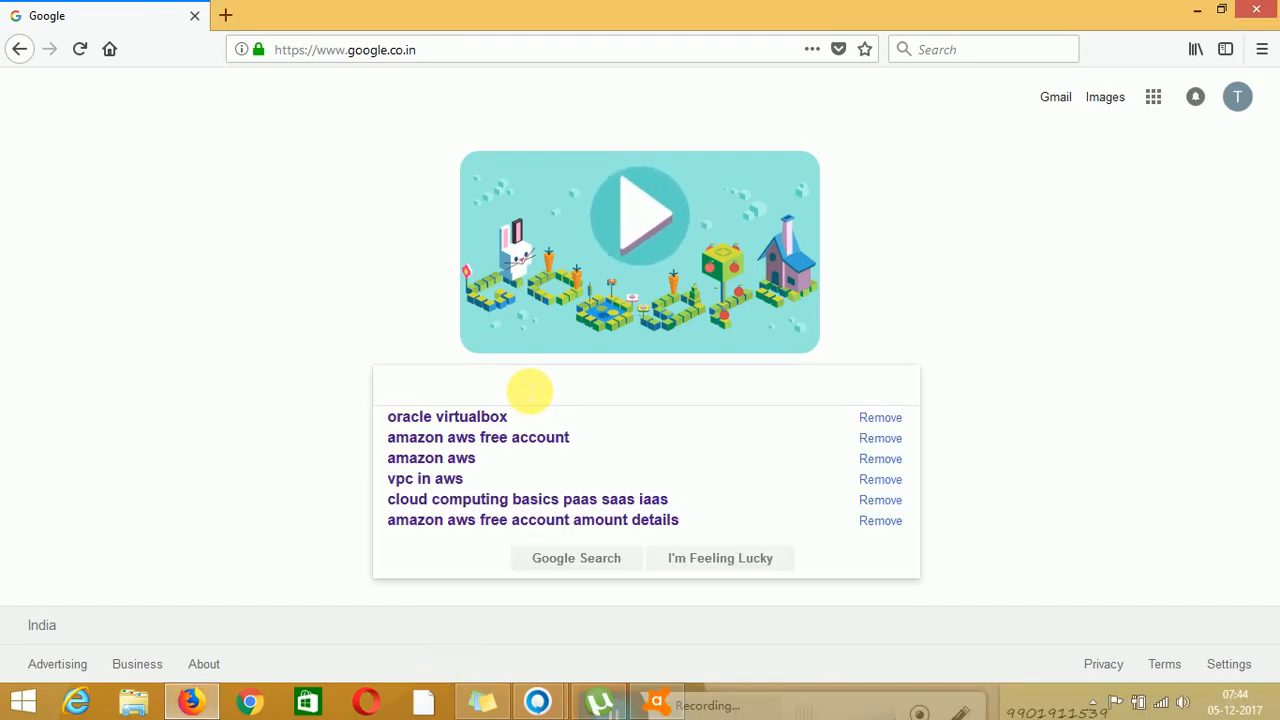
{"action": "type", "text": "vir"}
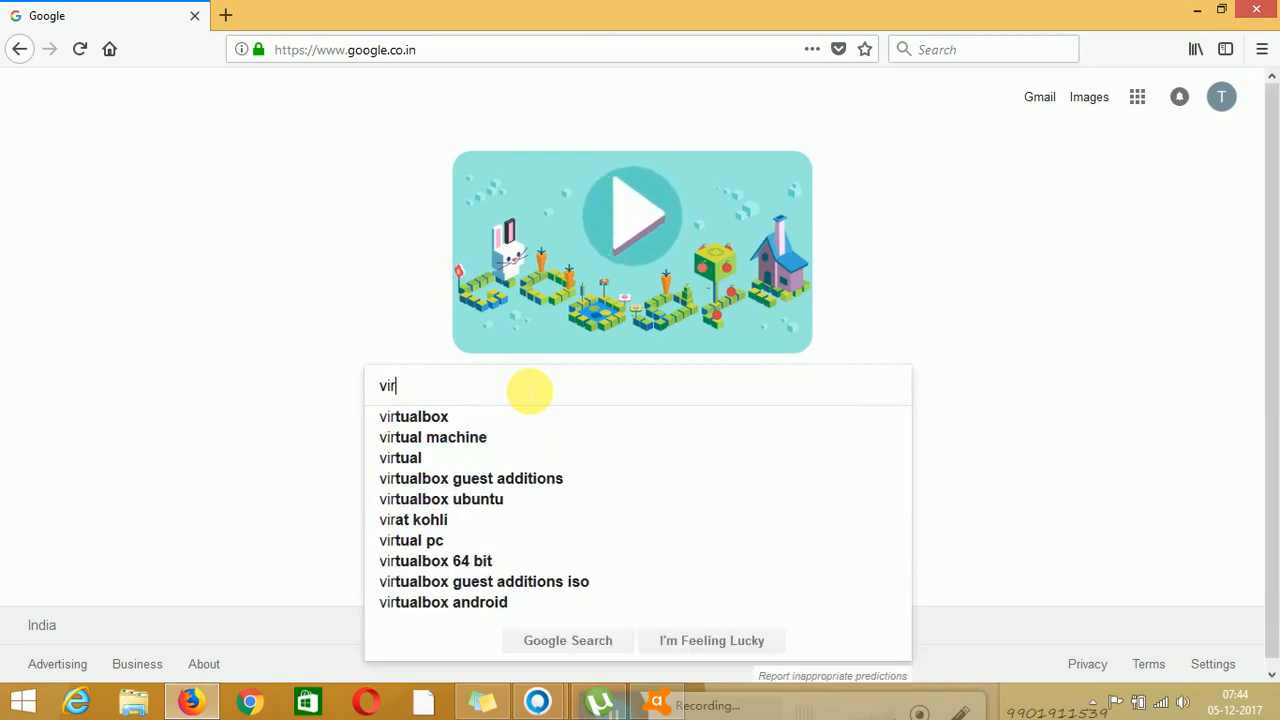
{"action": "key", "text": "Down"}
{"action": "key", "text": "Return"}
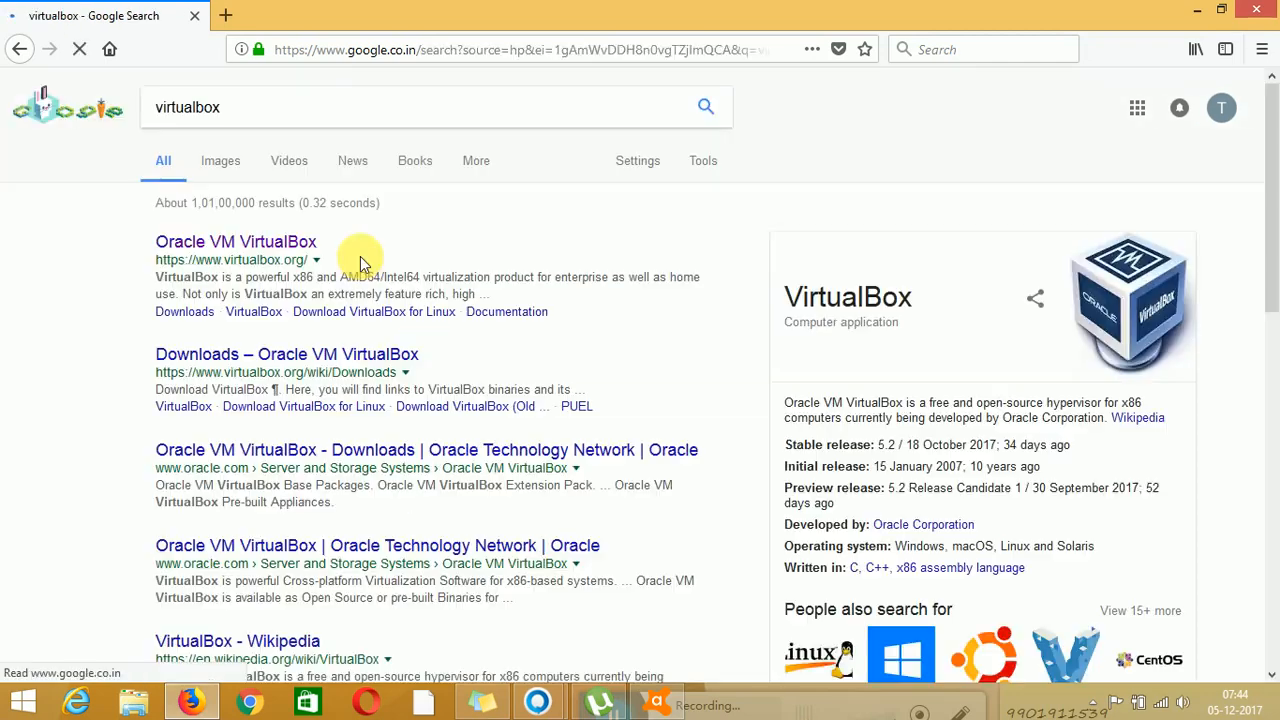
Save the VirtualBox 5.2.2 Windows hosts installer from virtualbox.org and monitor its download
{"action": "left_click", "coordinate": [296, 250]}
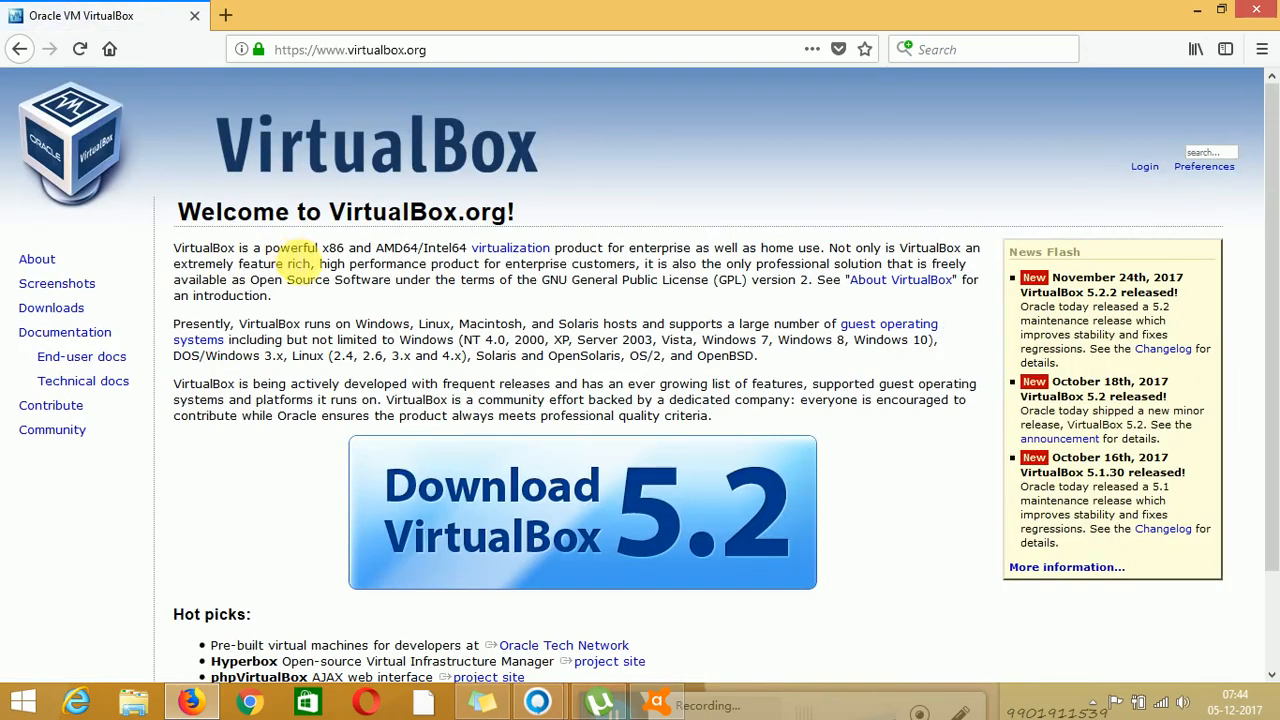
{"action": "left_click", "coordinate": [540, 522]}
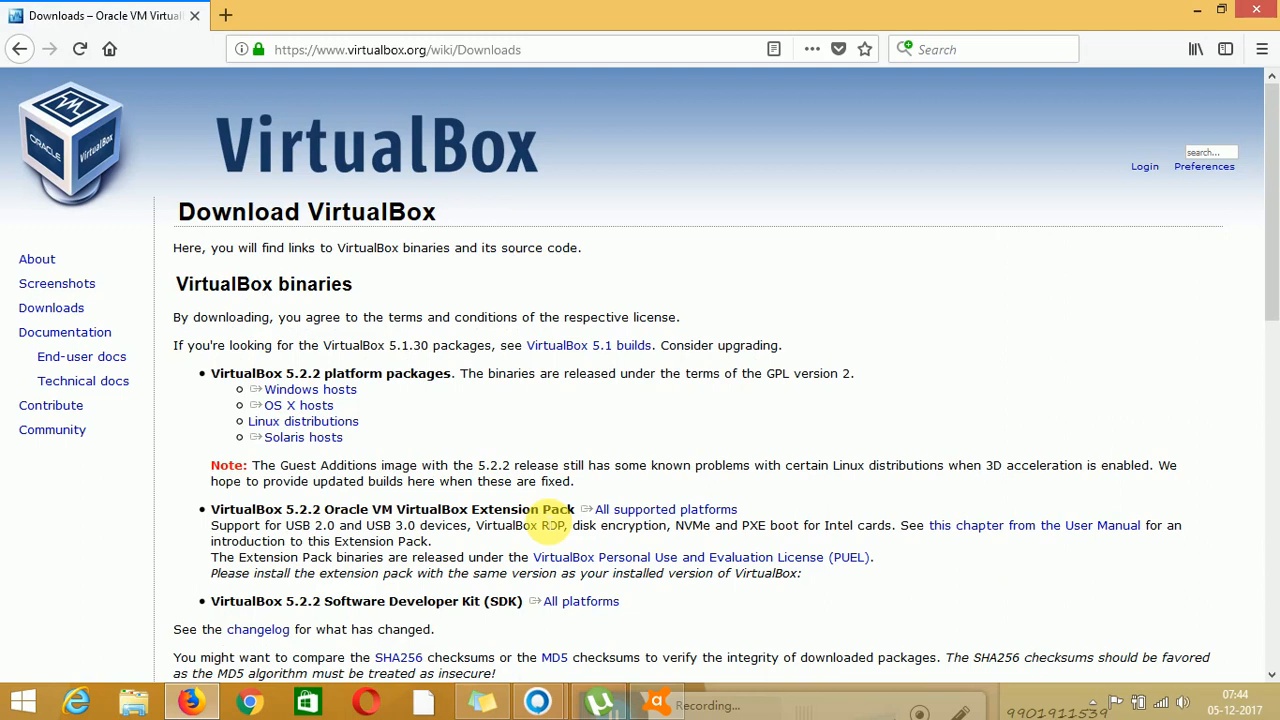
{"action": "left_click", "coordinate": [340, 392]}
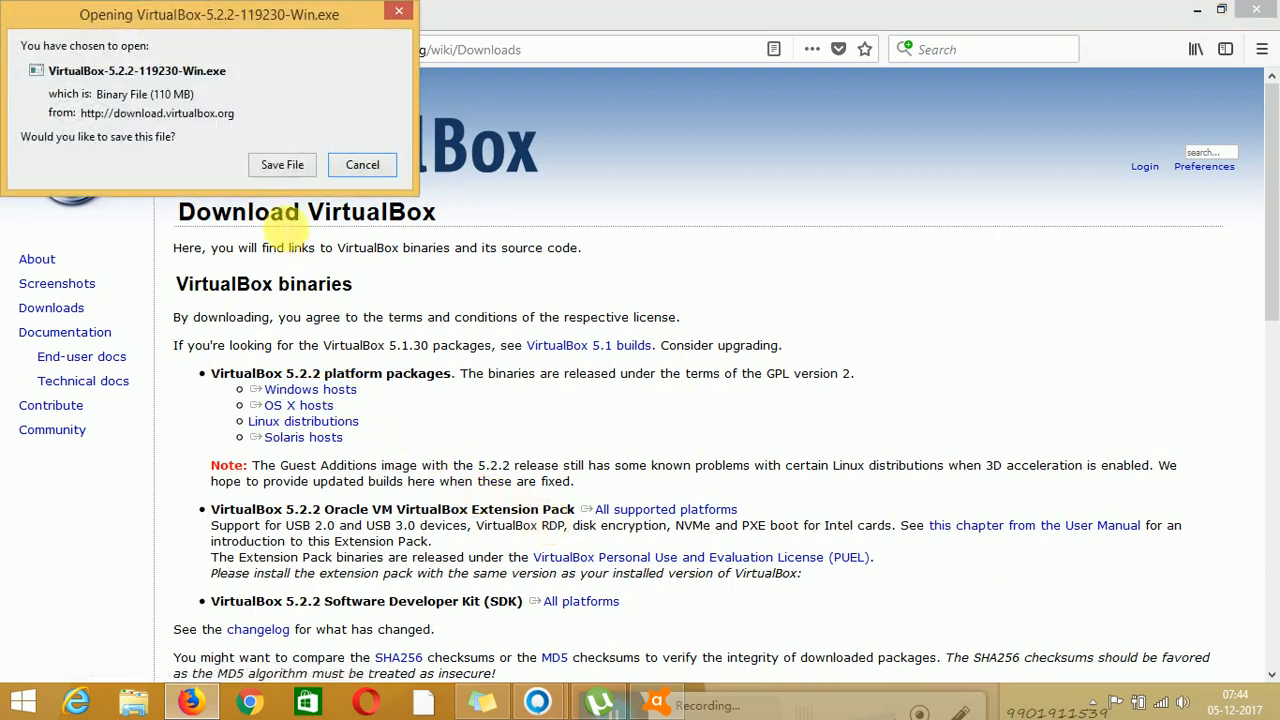
{"action": "left_click", "coordinate": [268, 164]}
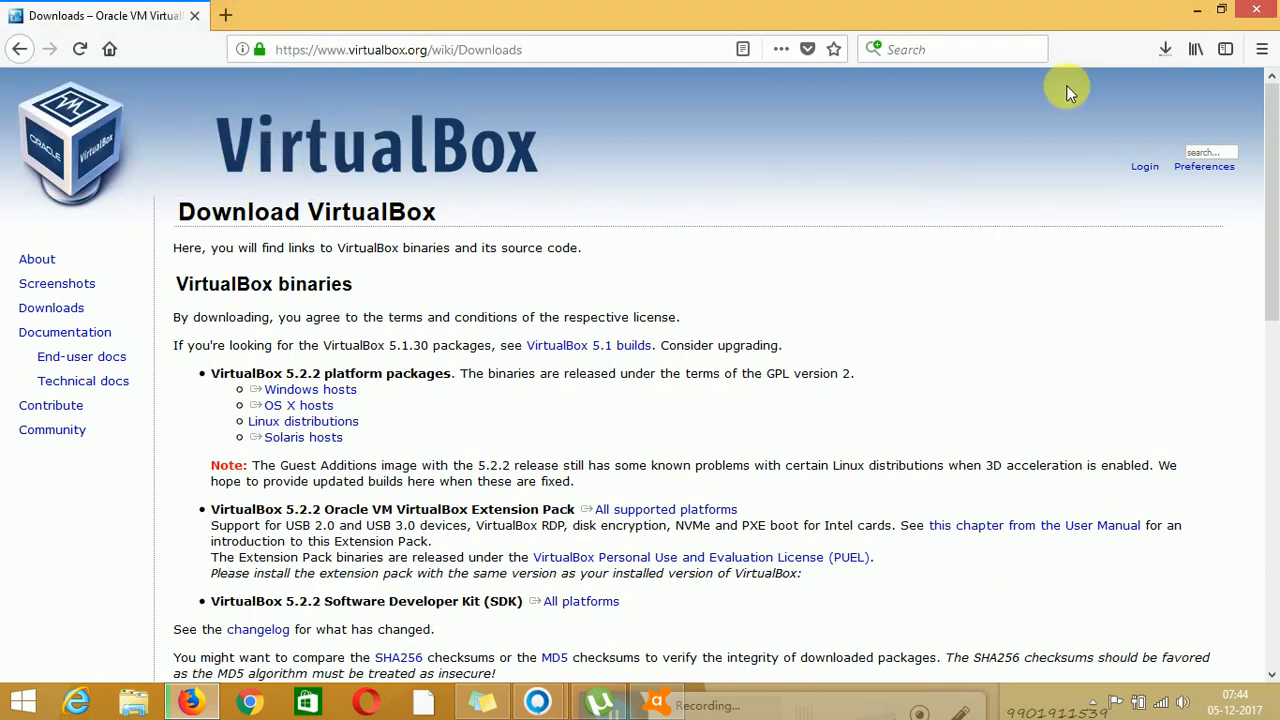
{"action": "left_click", "coordinate": [1164, 52]}
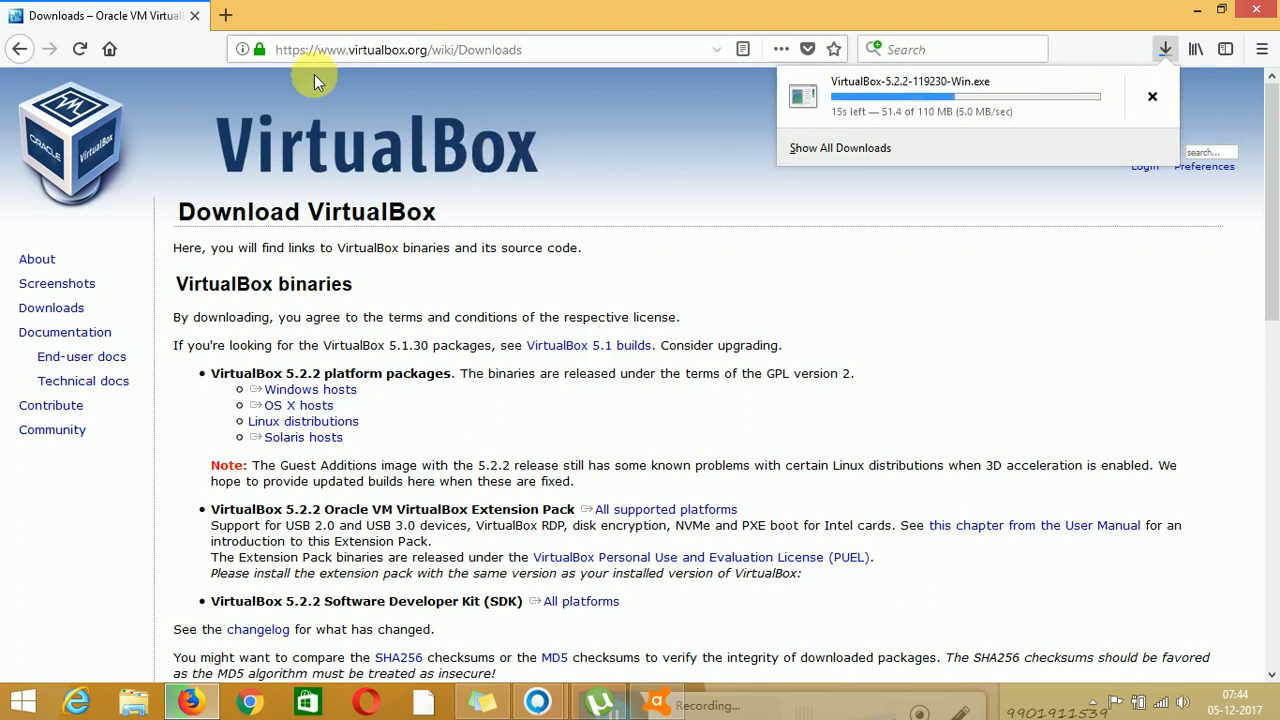
{"action": "left_click", "coordinate": [226, 14]}
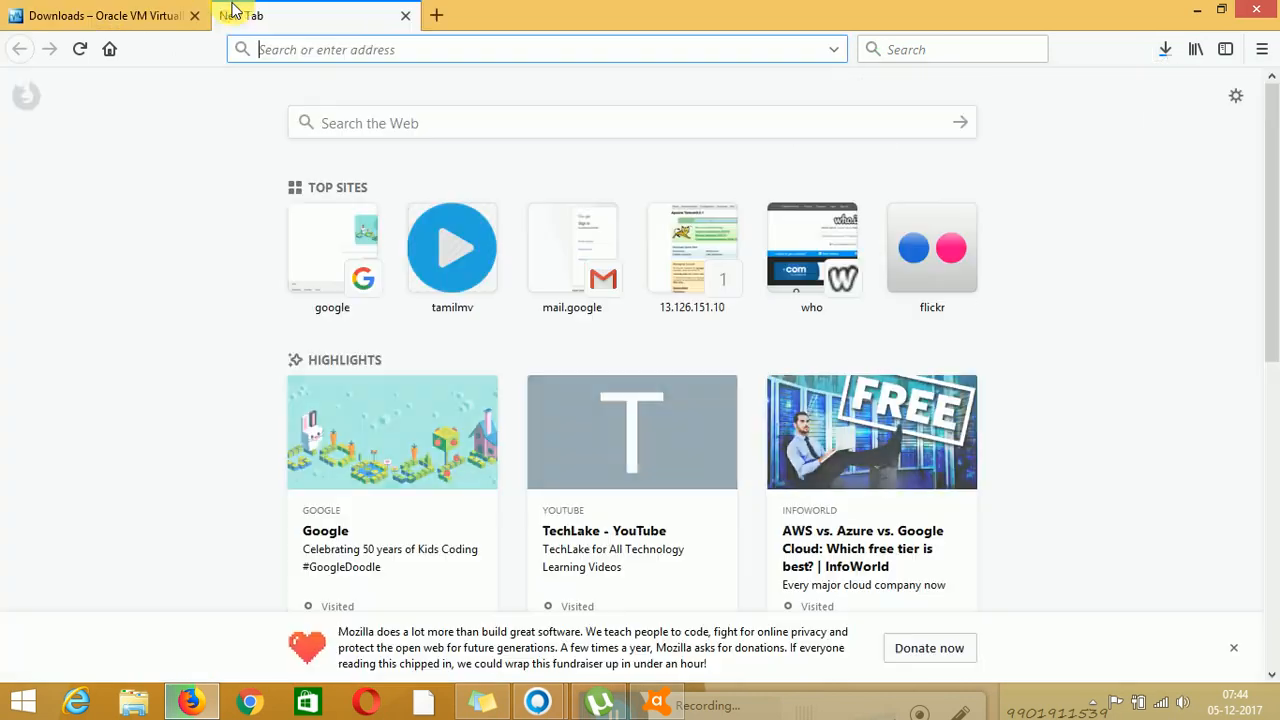
Search Google for 'redhat 7 iso' and open Red Hat's 'Chapter 2. Downloading Red Hat Enterprise Linux' guide
{"action": "type", "text": "google.co.in/"}
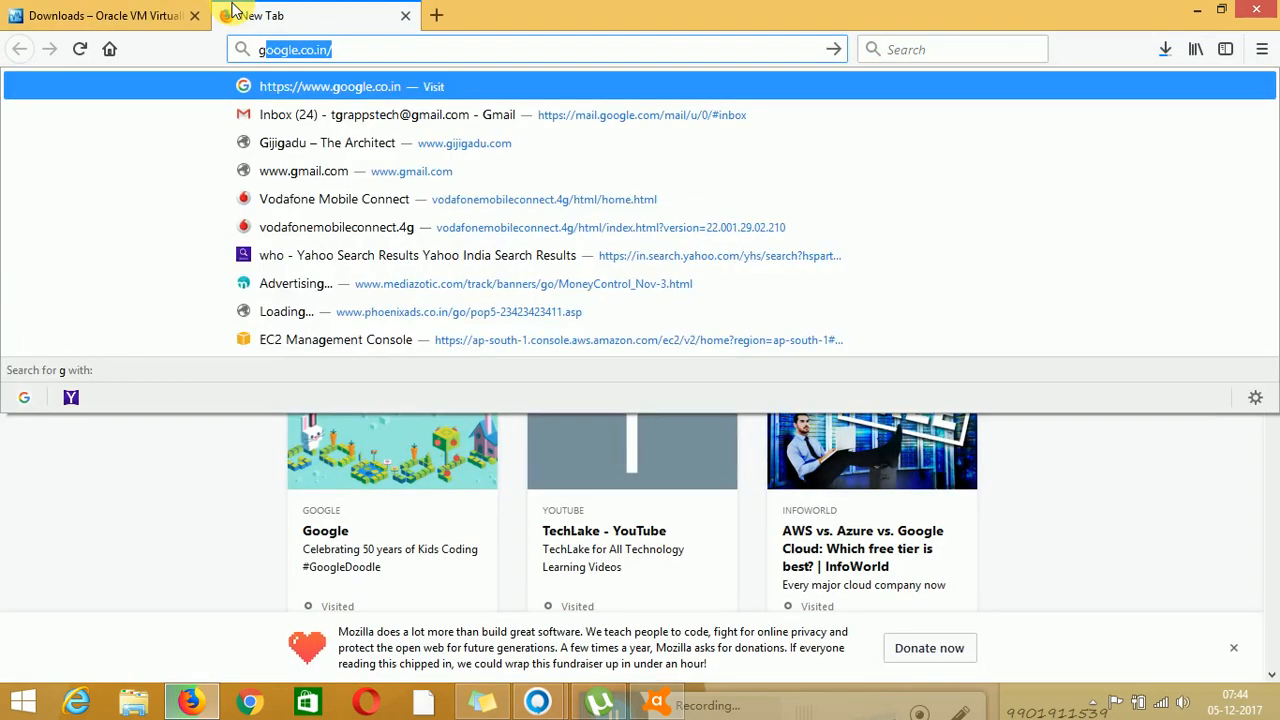
{"action": "key", "text": "Return"}
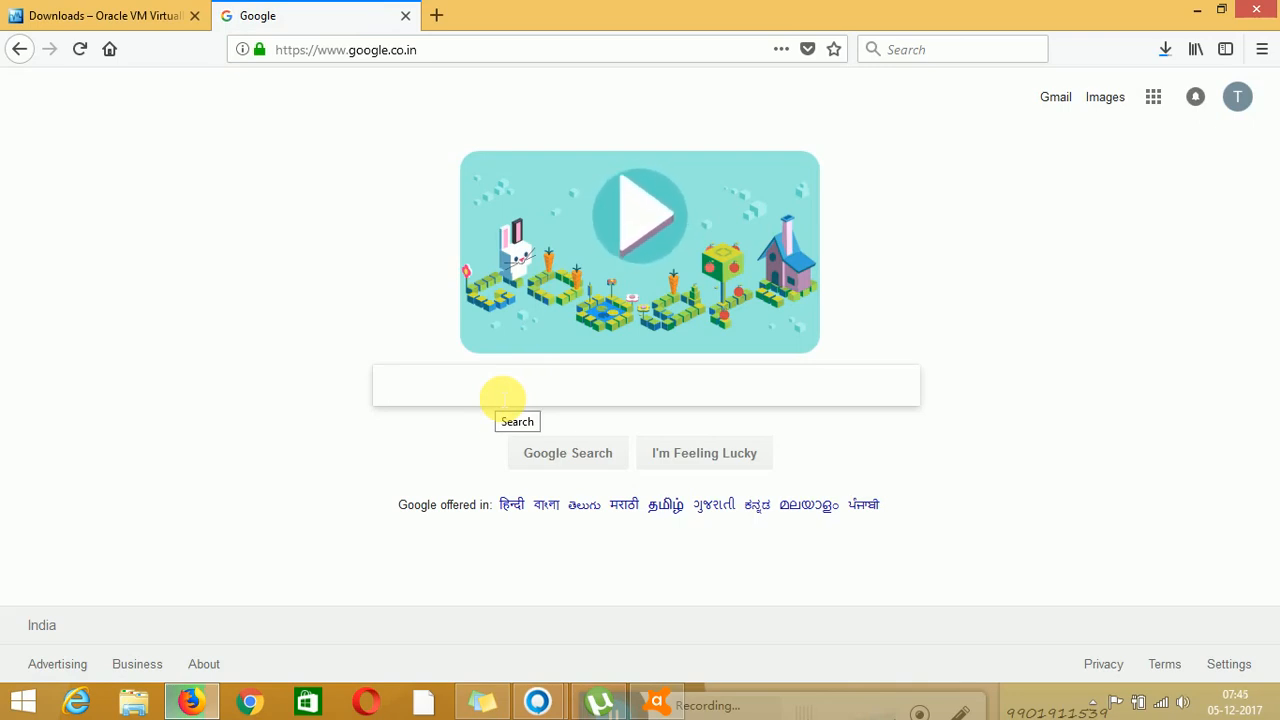
{"action": "type", "text": "re"}
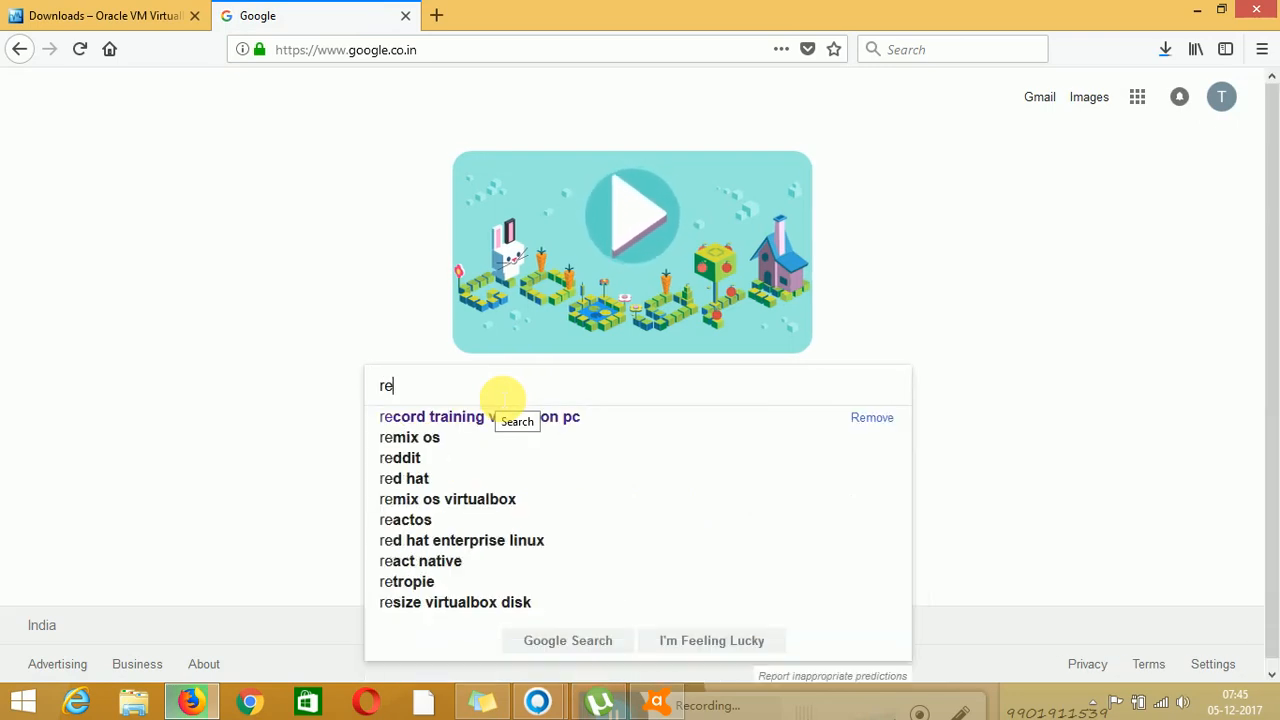
{"action": "type", "text": "dh"}
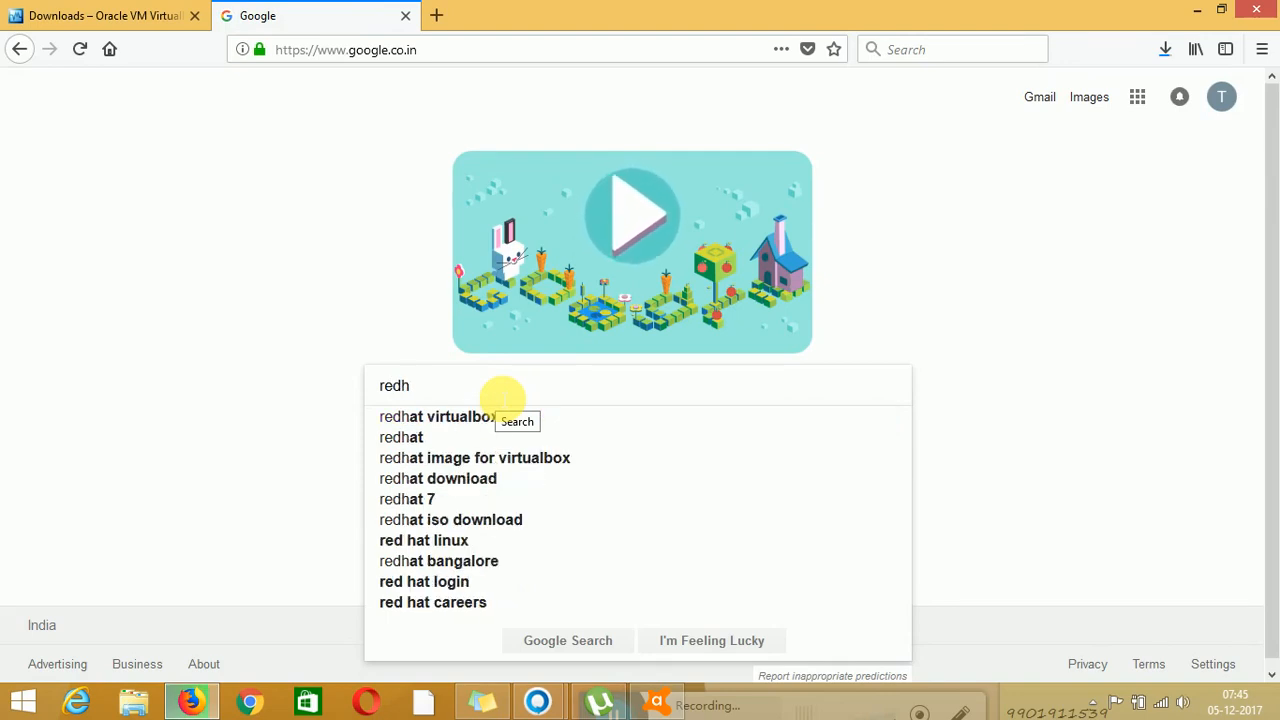
{"action": "type", "text": "at 7 iso"}
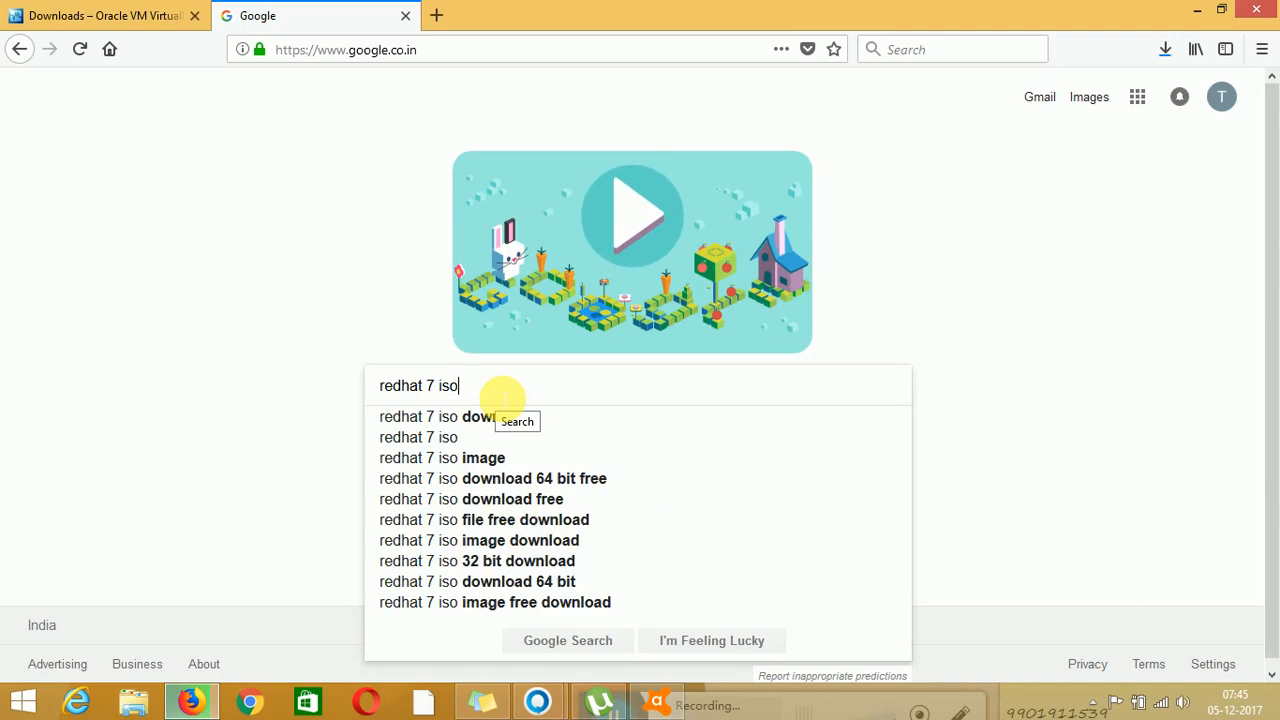
{"action": "key", "text": "Return"}
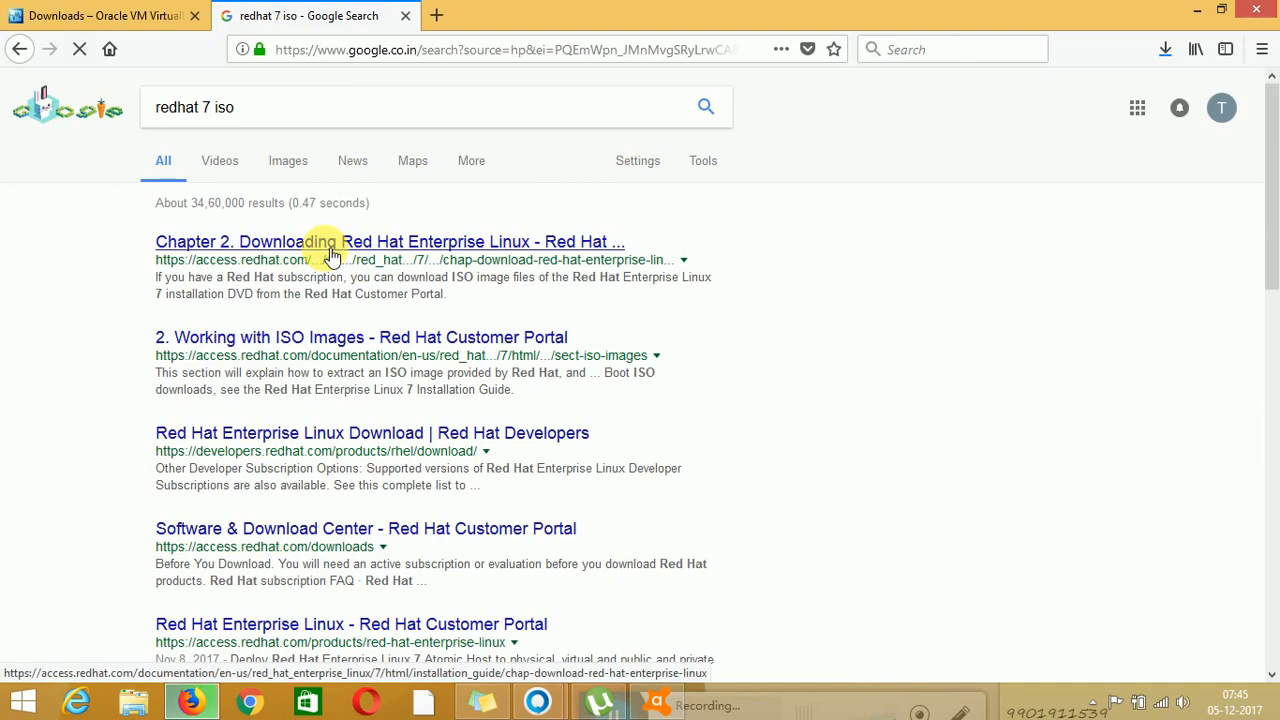
{"action": "left_click", "coordinate": [331, 256]}
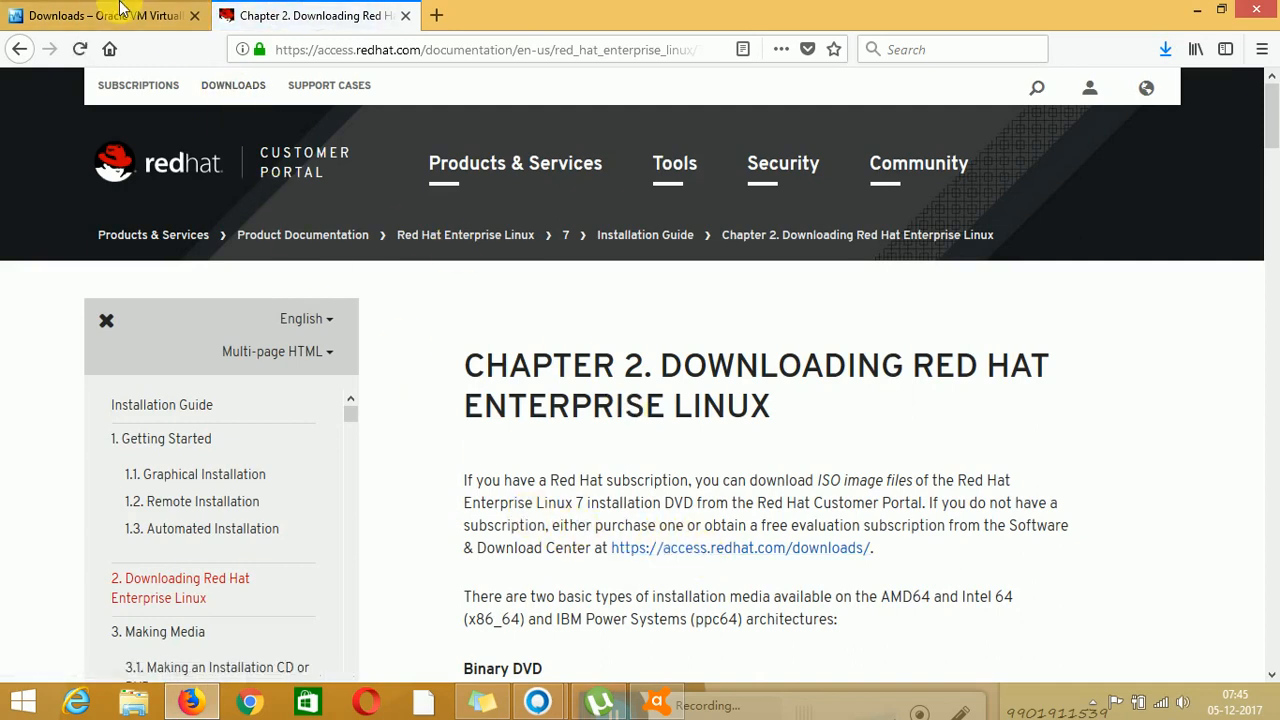
{"action": "left_click", "coordinate": [437, 14]}
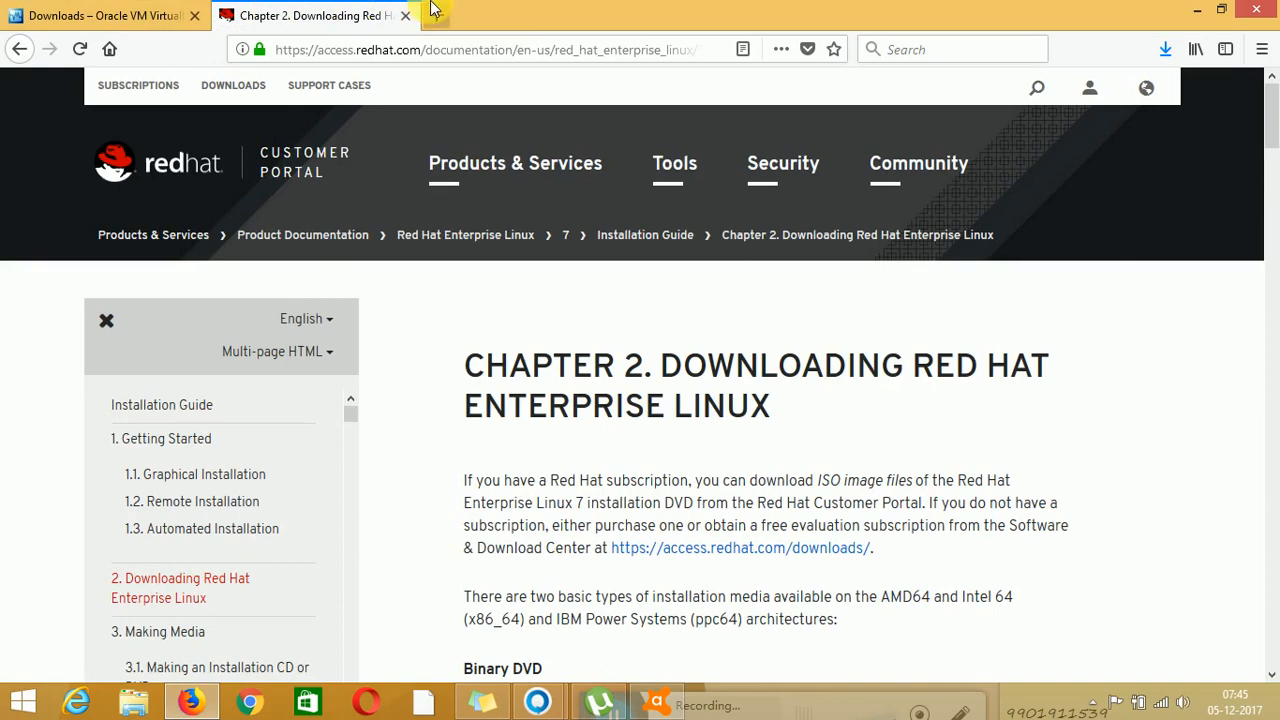
Search Google for 'ubuntu iso' and open the Download Ubuntu Desktop page
{"action": "type", "text": "google.co.in"}
{"action": "key", "text": "Return"}
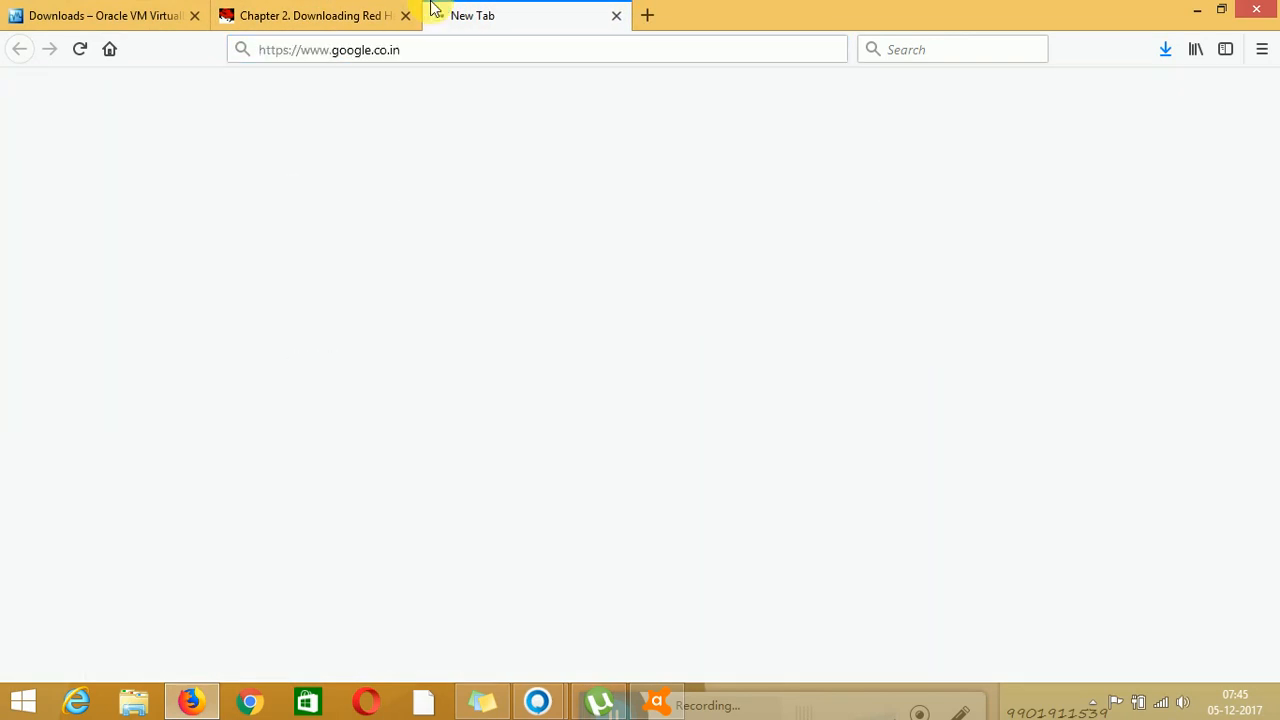
{"action": "type", "text": "you"}
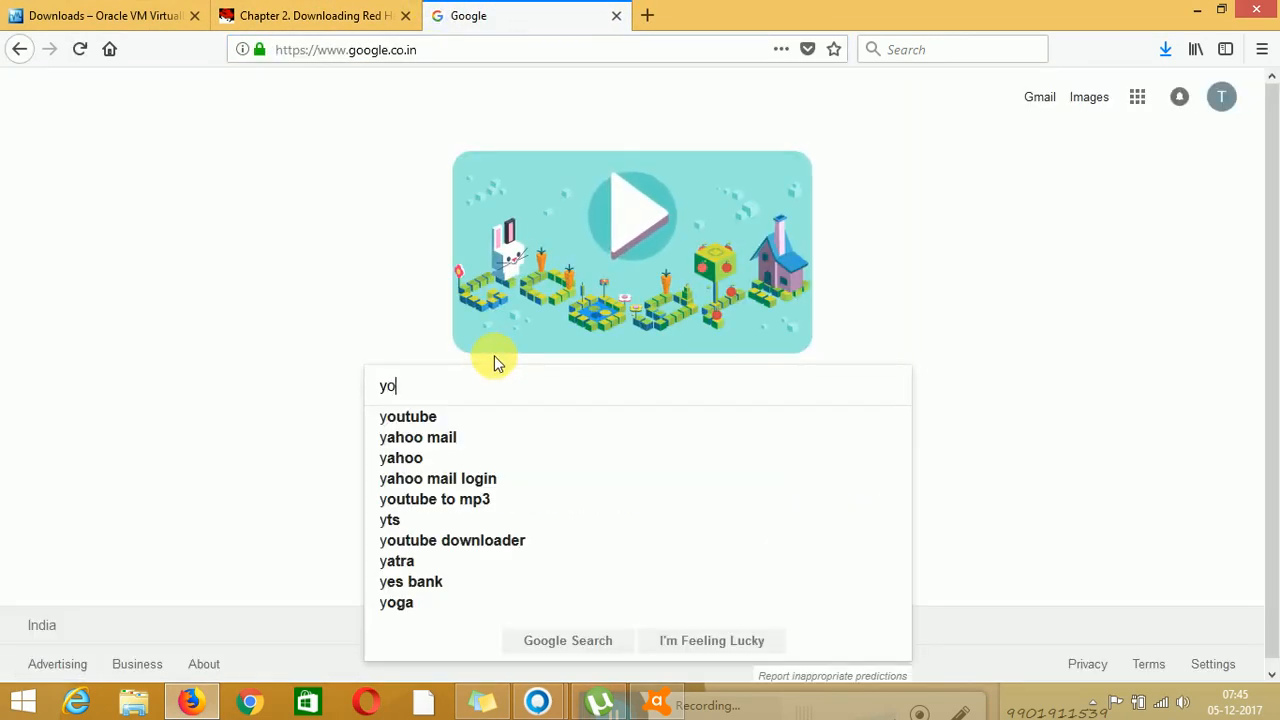
{"action": "key", "text": "BackSpace"}
{"action": "key", "text": "BackSpace"}
{"action": "key", "text": "BackSpace"}
{"action": "type", "text": "u"}
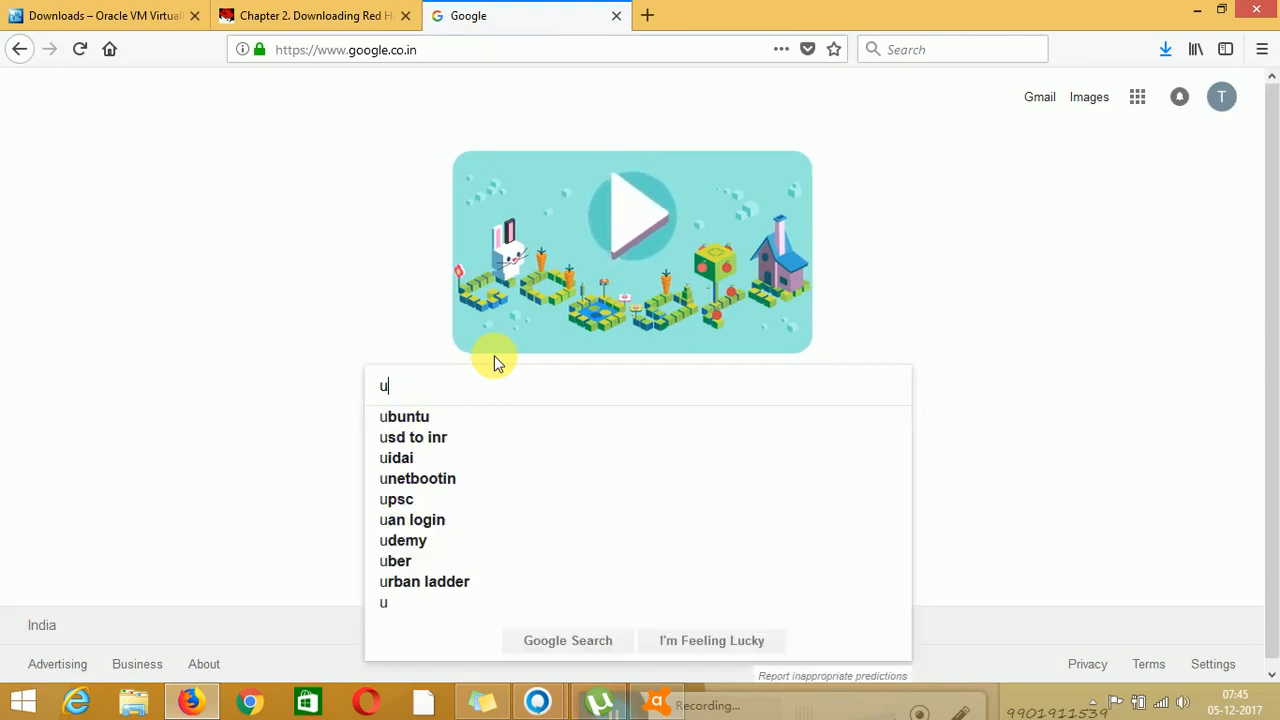
{"action": "type", "text": "buntu iso"}
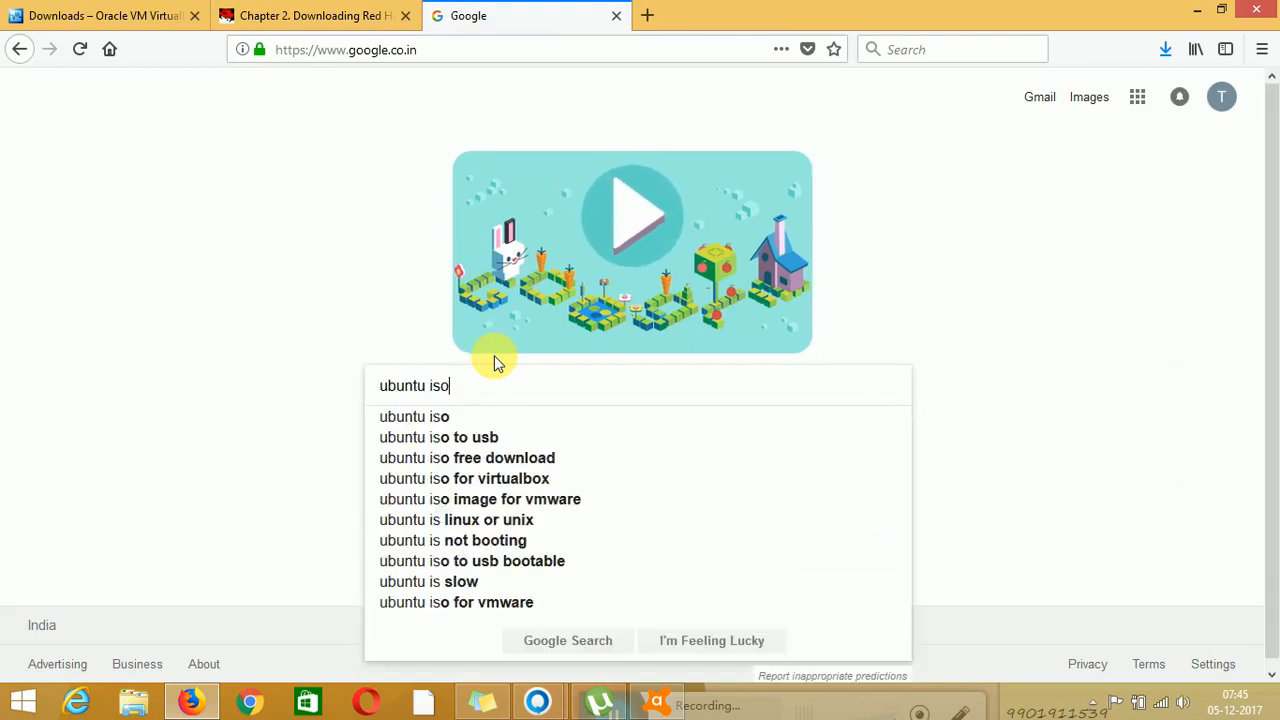
{"action": "key", "text": "Return"}
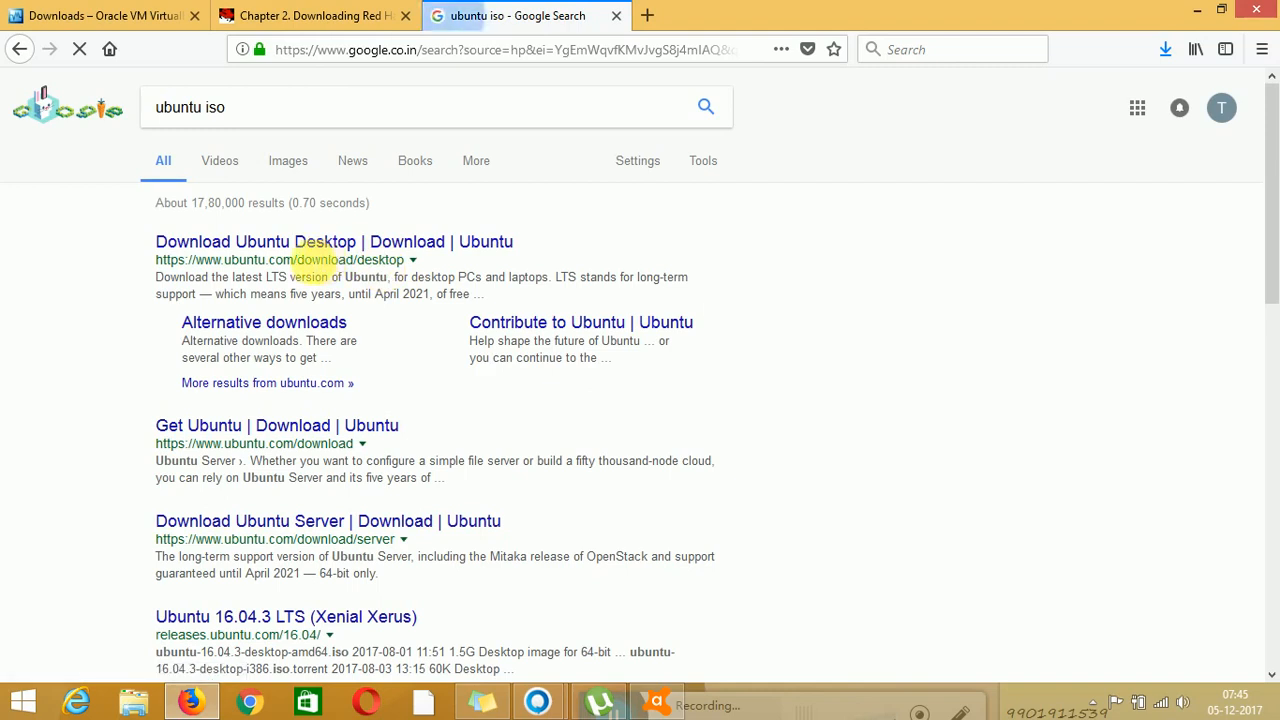
{"action": "left_click", "coordinate": [300, 245]}
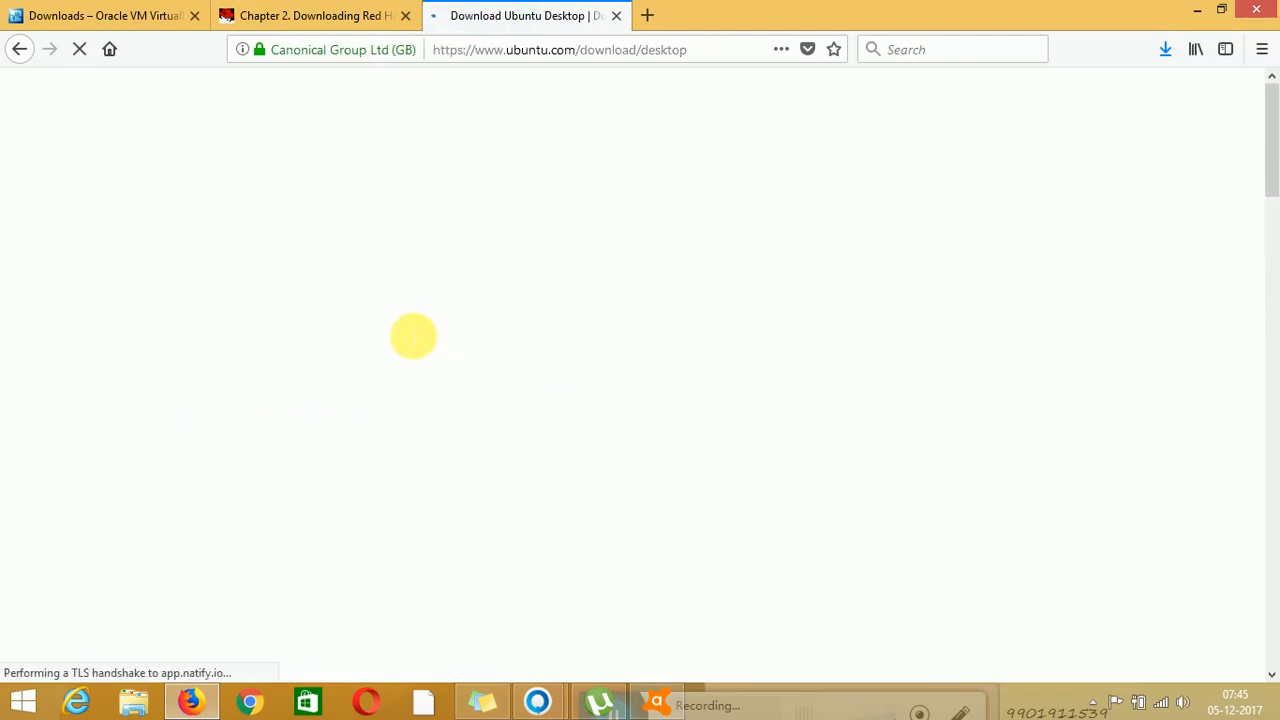
Confirm the VirtualBox installer download finished and highlight the Ubuntu 16.04.3 LTS headings
{"action": "left_click", "coordinate": [330, 14]}
{"action": "left_click", "coordinate": [503, 10]}
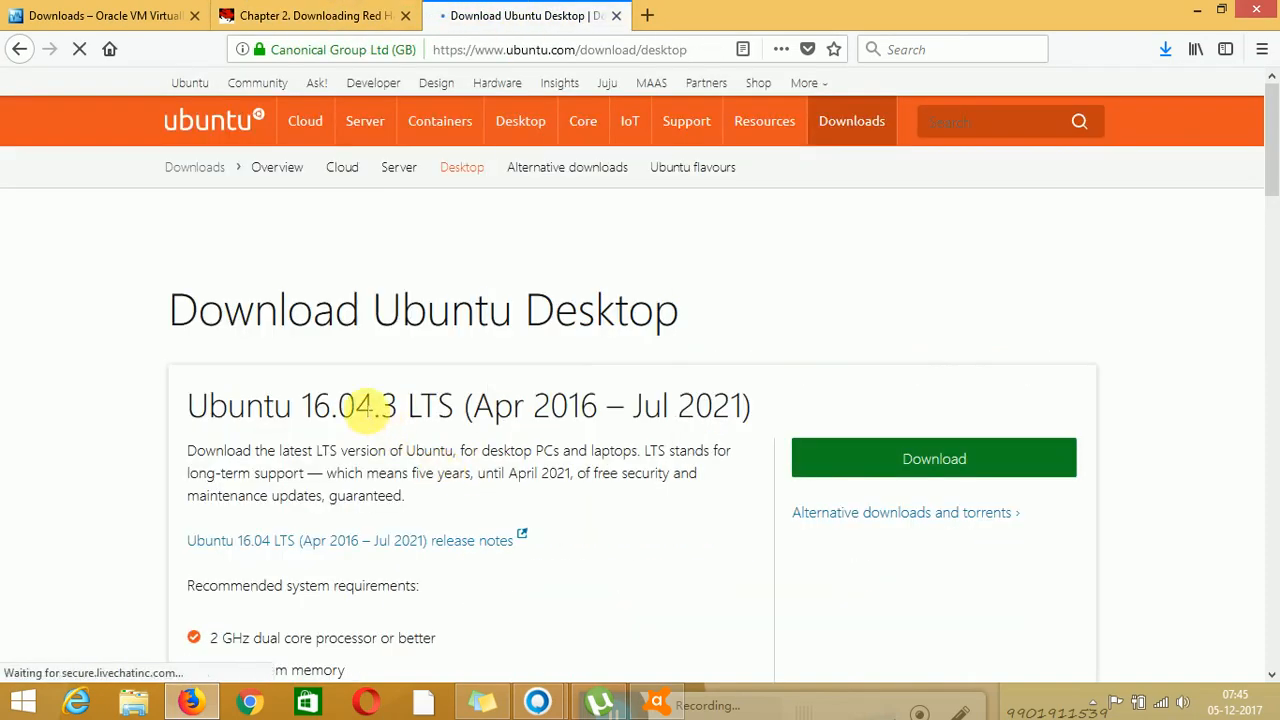
{"action": "triple_click", "coordinate": [356, 408]}
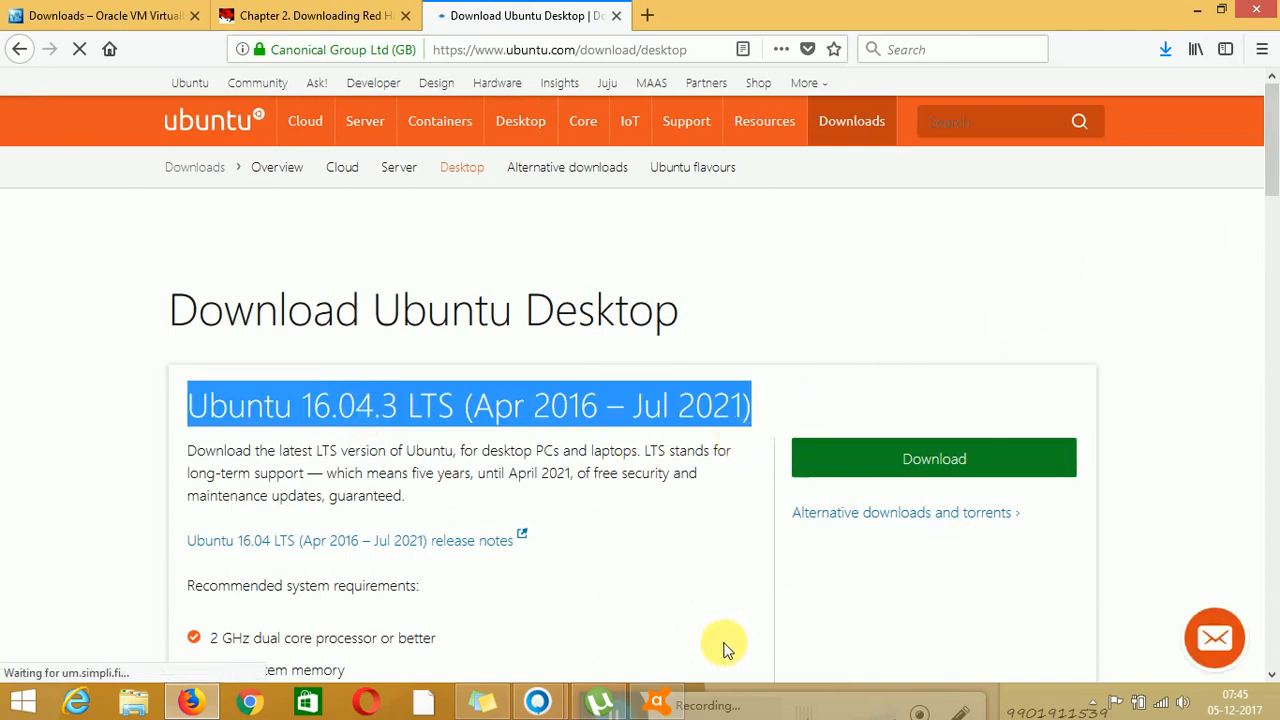
{"action": "left_click", "coordinate": [1163, 51]}
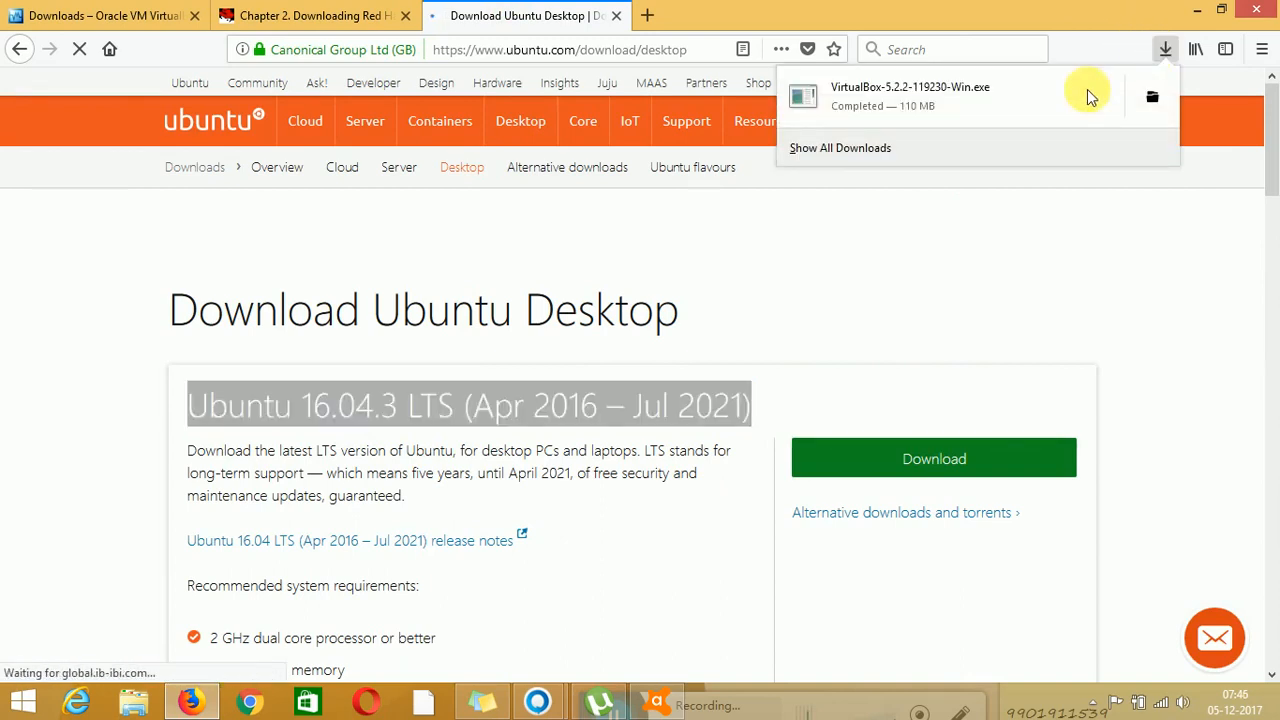
{"action": "left_click", "coordinate": [997, 89]}
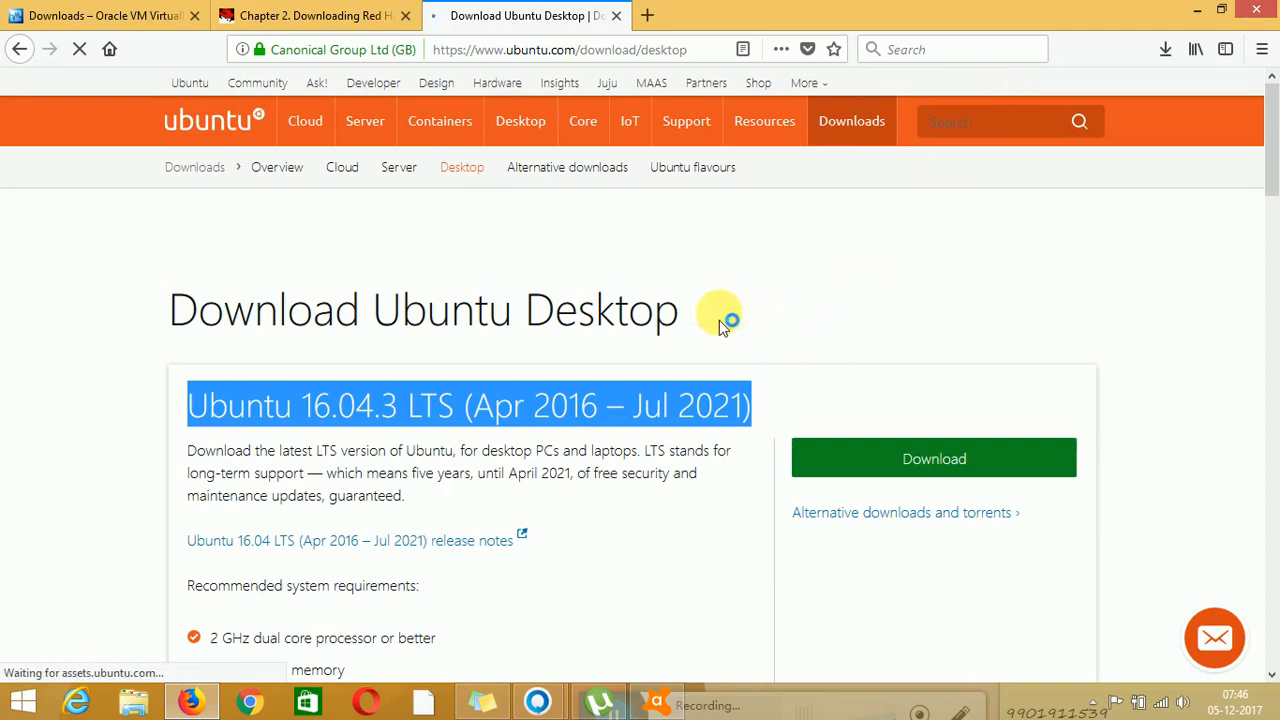
{"action": "triple_click", "coordinate": [598, 312]}
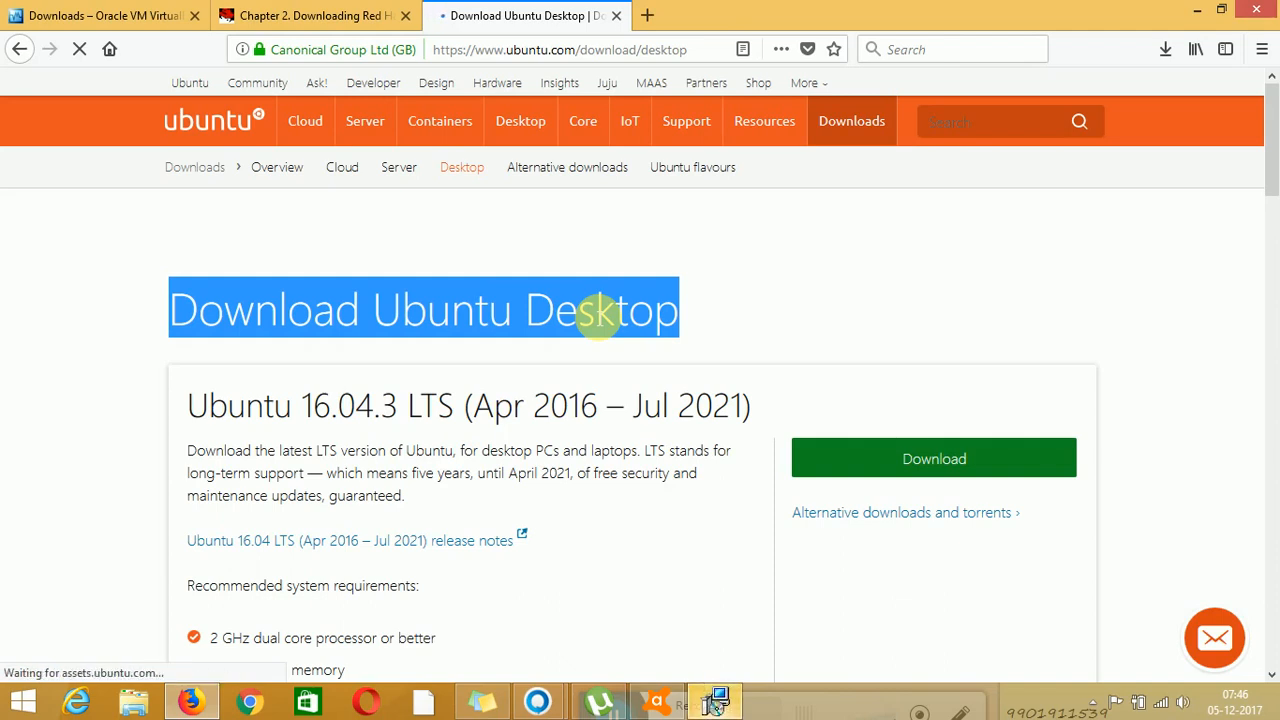
Install Oracle VM VirtualBox 5.2.2 with default features, accepting the network interfaces warning
{"action": "left_click", "coordinate": [733, 698]}
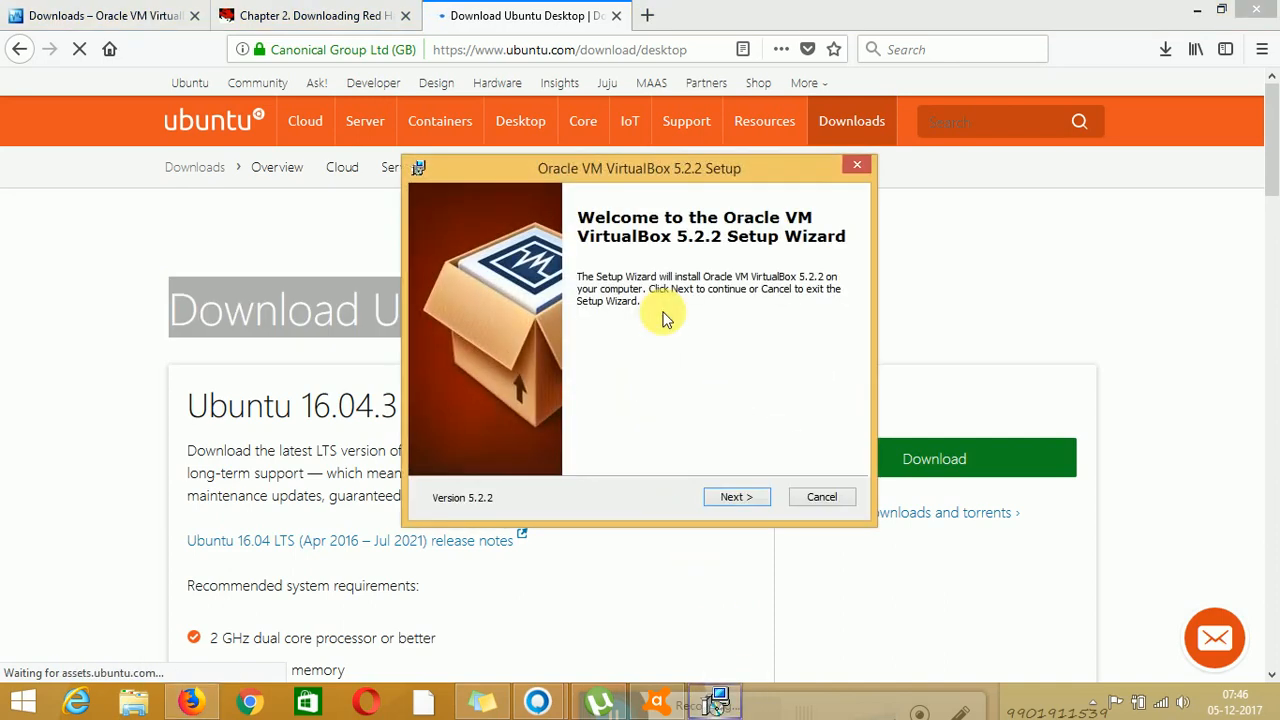
{"action": "left_click", "coordinate": [733, 496]}
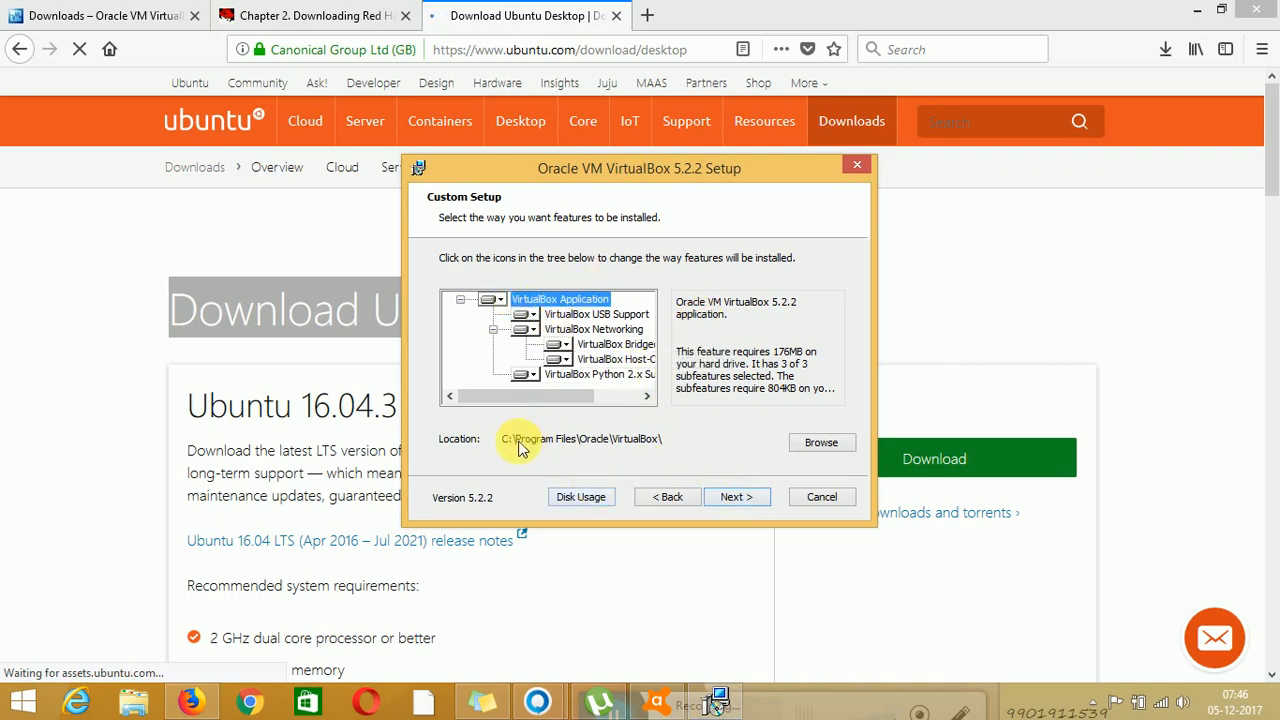
{"action": "left_click", "coordinate": [742, 503]}
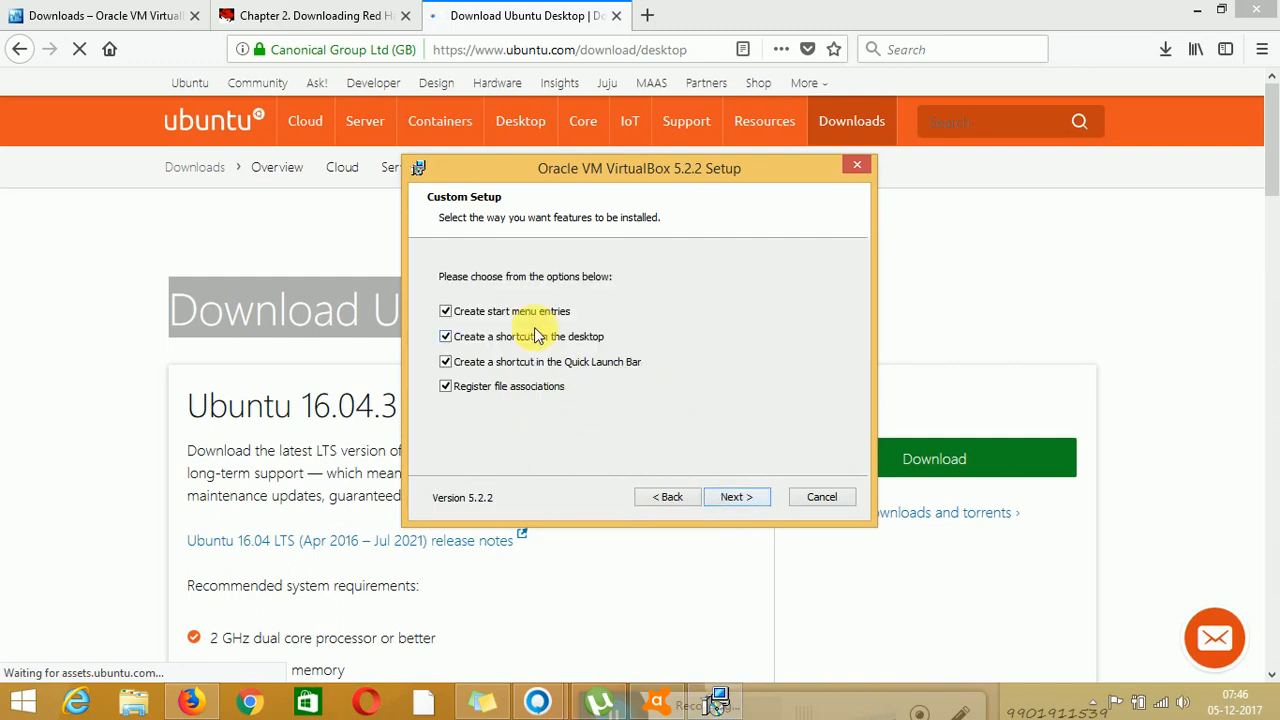
{"action": "left_click", "coordinate": [737, 499]}
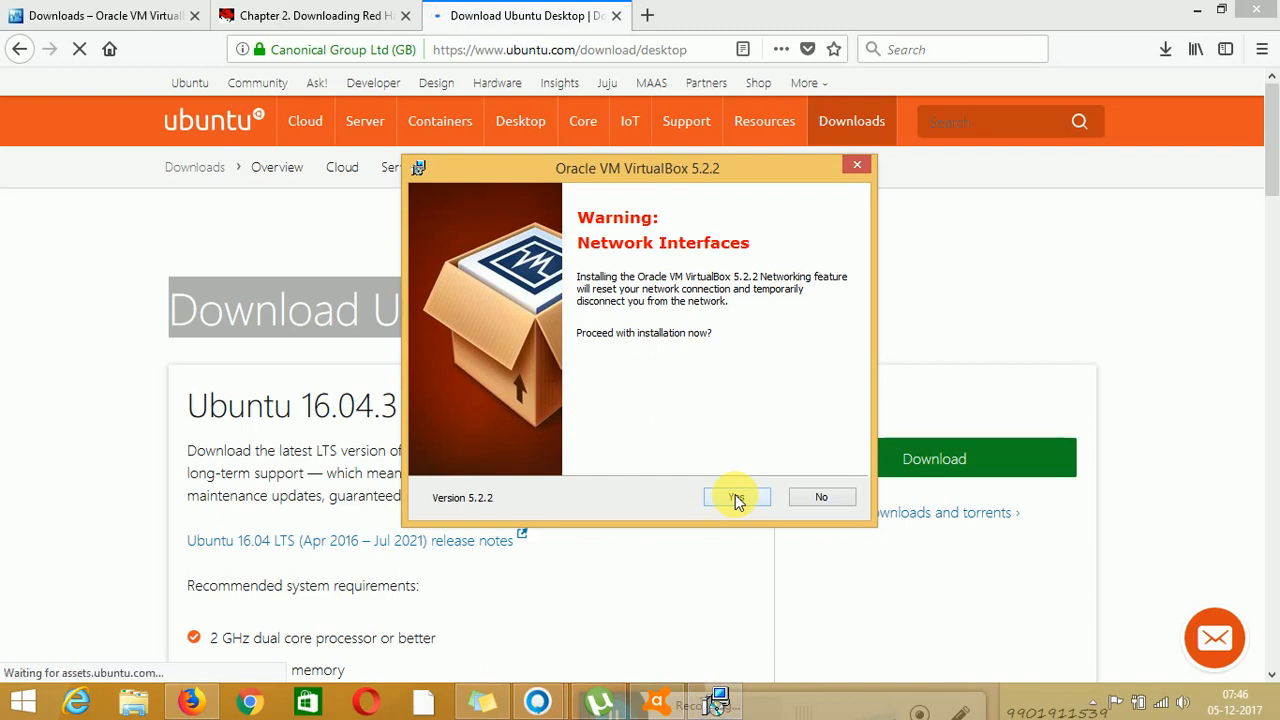
{"action": "left_click", "coordinate": [735, 498]}
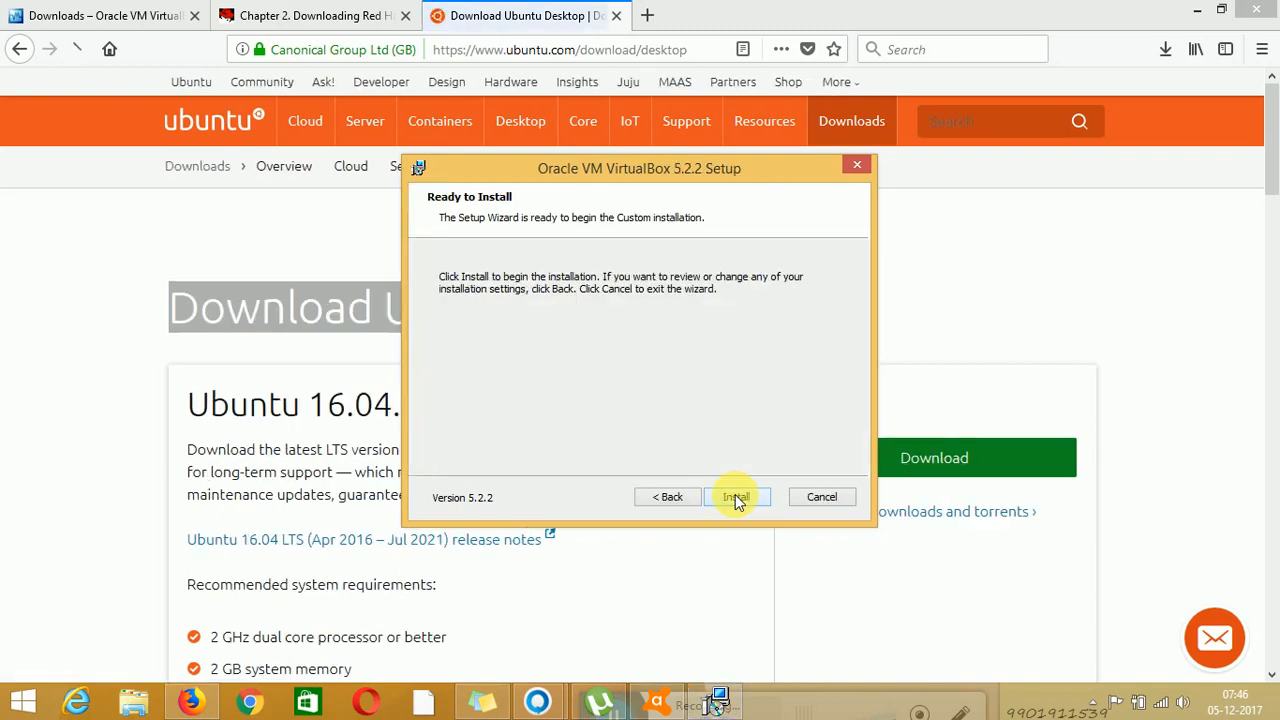
{"action": "left_click", "coordinate": [735, 497]}
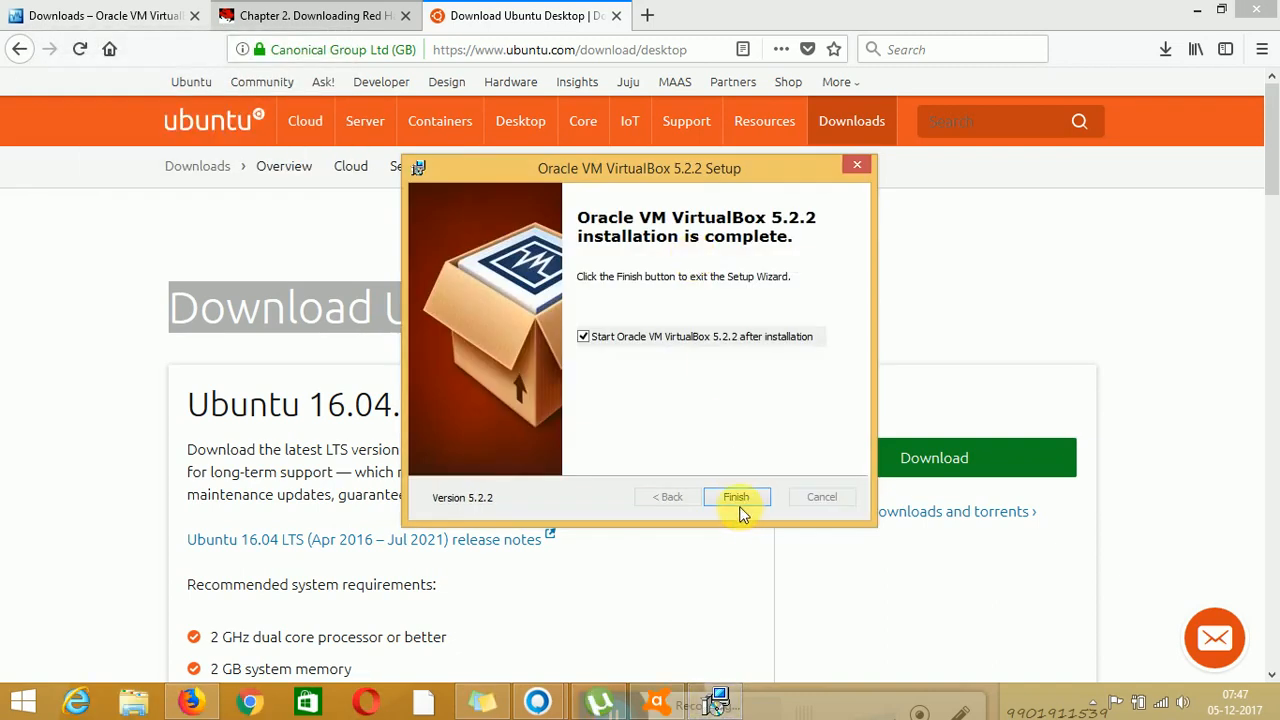
{"action": "left_click", "coordinate": [735, 498]}
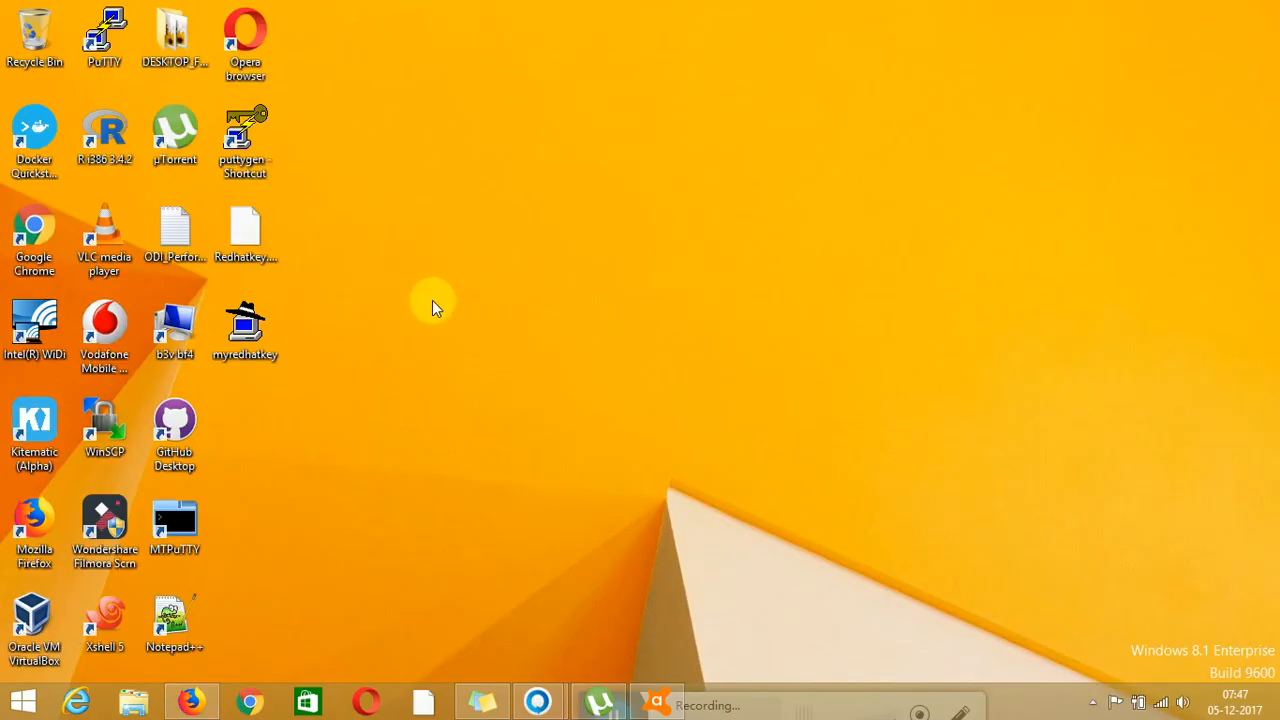
Launch Oracle VM VirtualBox Manager from its desktop shortcut
{"action": "double_click", "coordinate": [37, 625]}
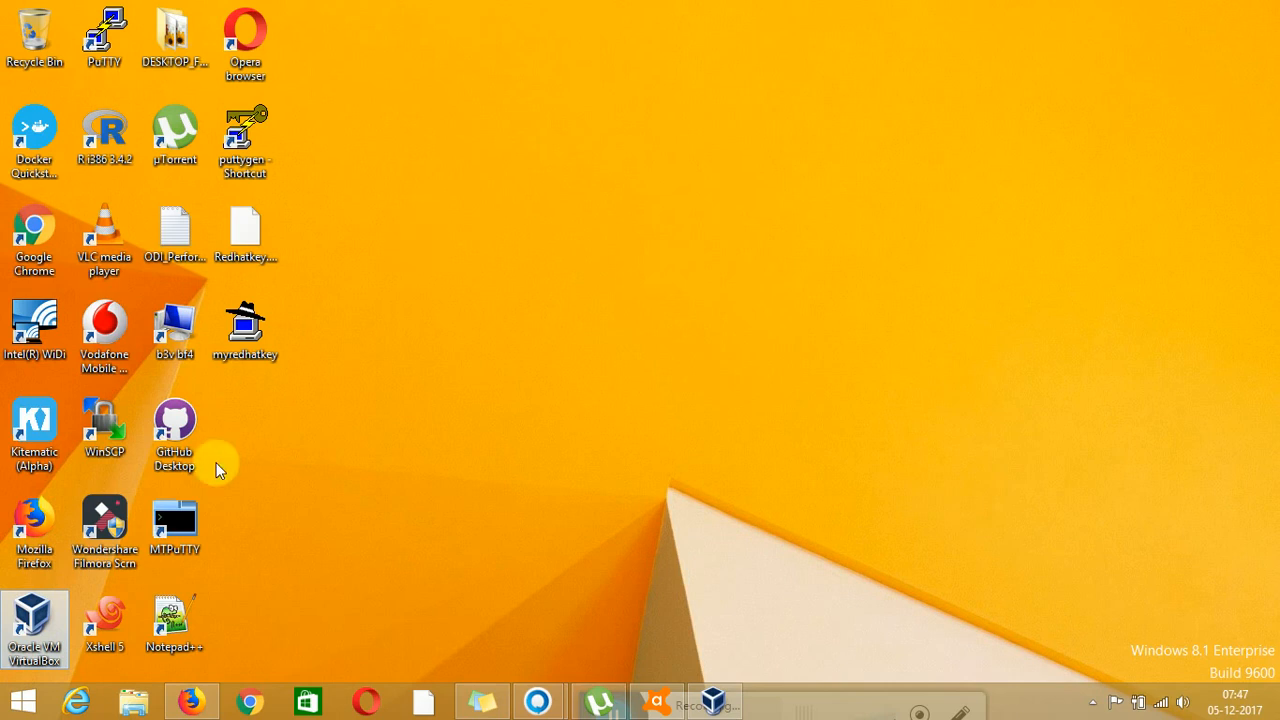
{"action": "double_click", "coordinate": [45, 620]}
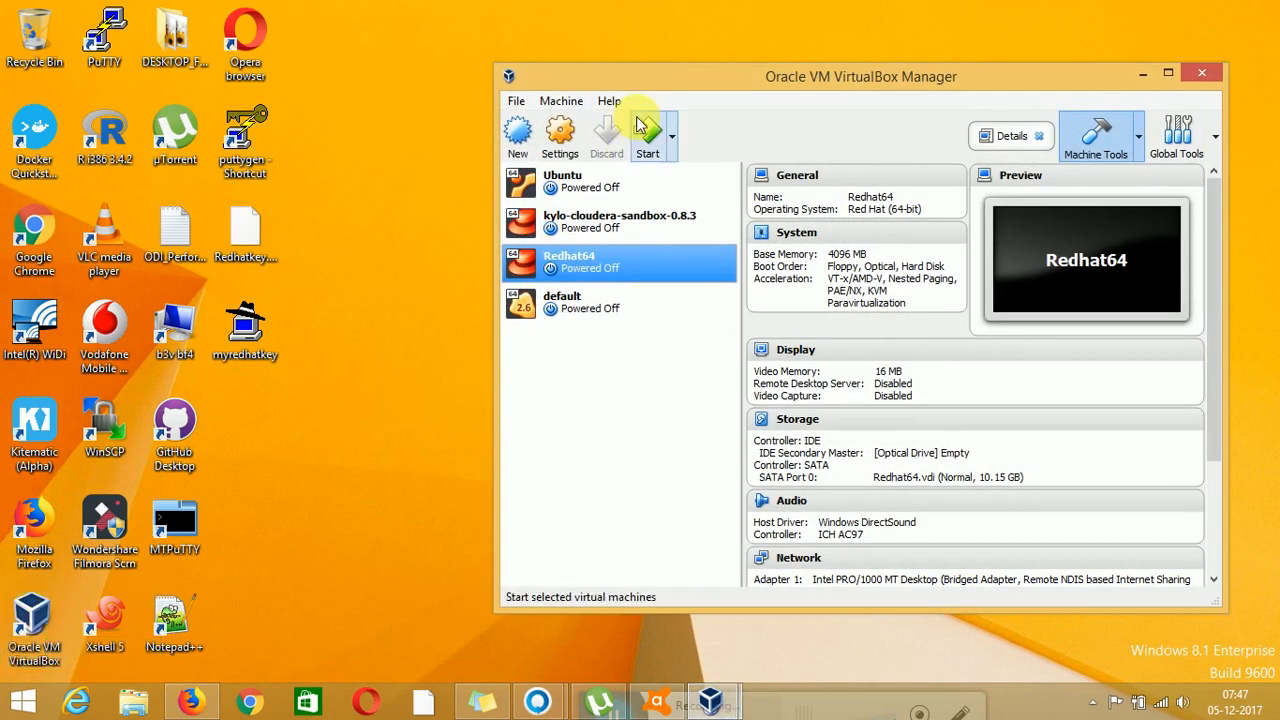
Close the duplicate manager window and view the Ubuntu and kylo-cloudera-sandbox-0.8.3 machine details
{"action": "left_click_drag", "start_coordinate": [656, 76], "coordinate": [509, 89]}
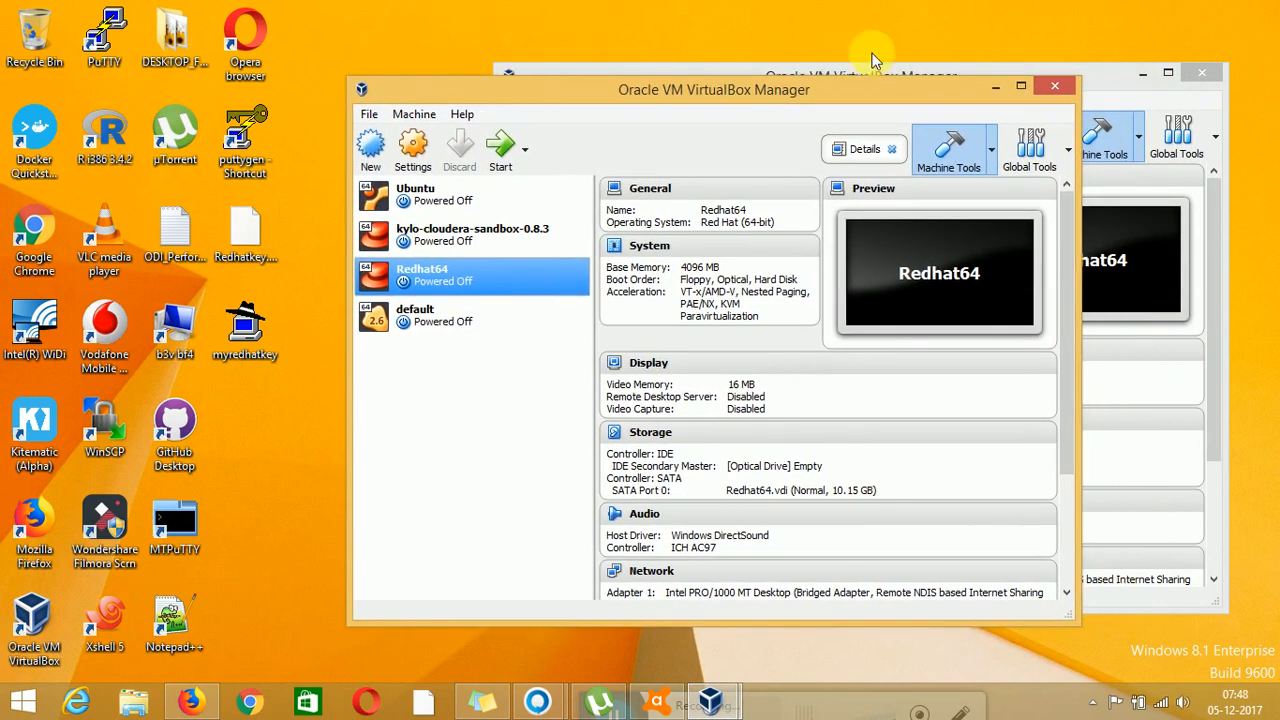
{"action": "left_click", "coordinate": [1053, 90]}
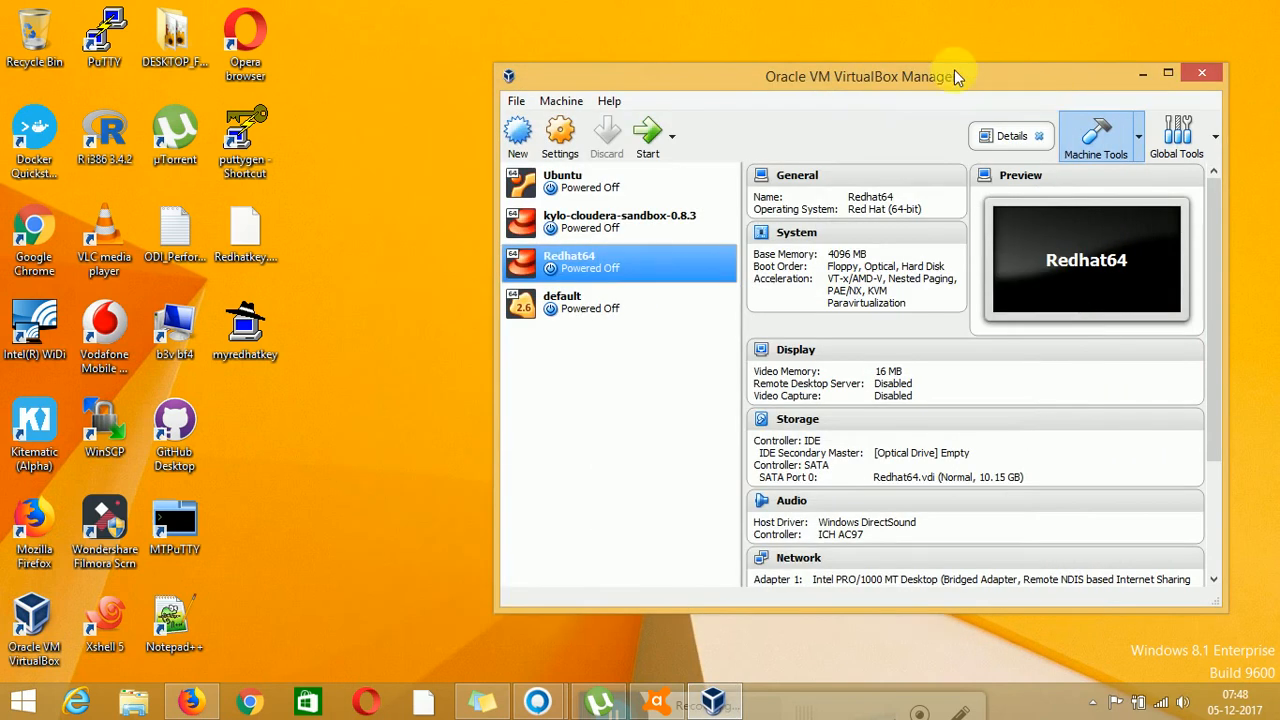
{"action": "left_click", "coordinate": [590, 199]}
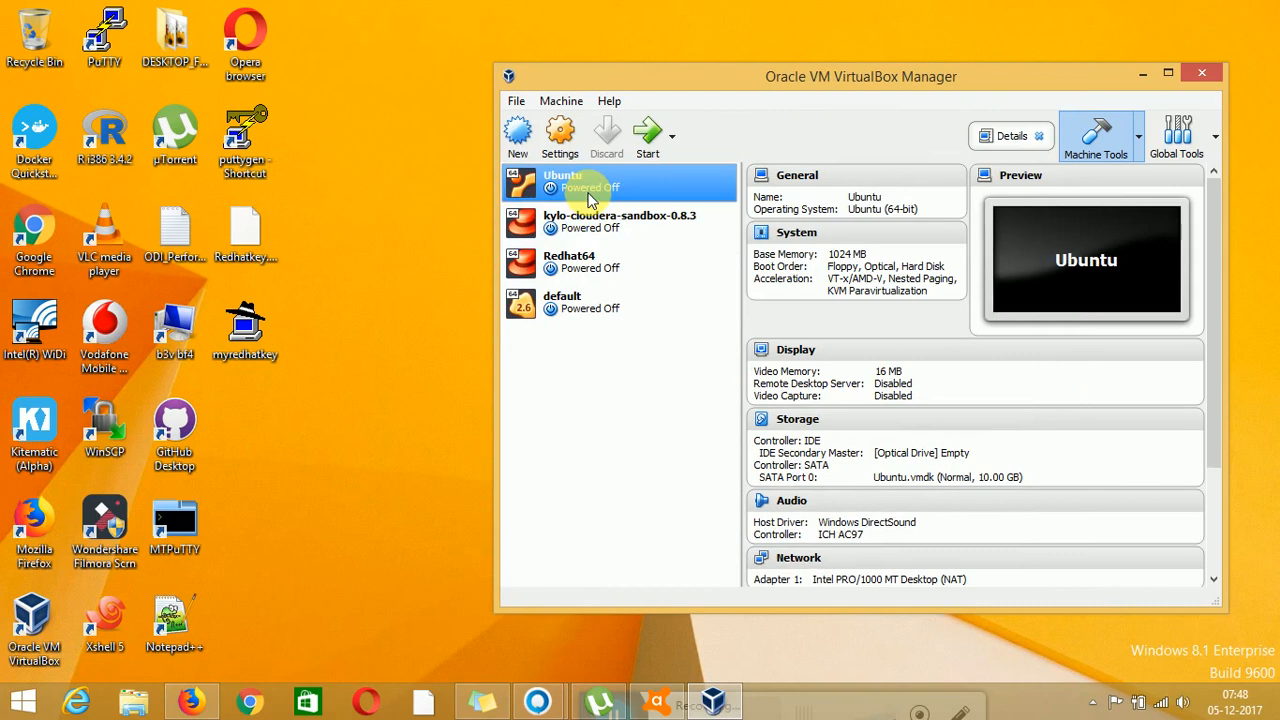
{"action": "left_click", "coordinate": [598, 228]}
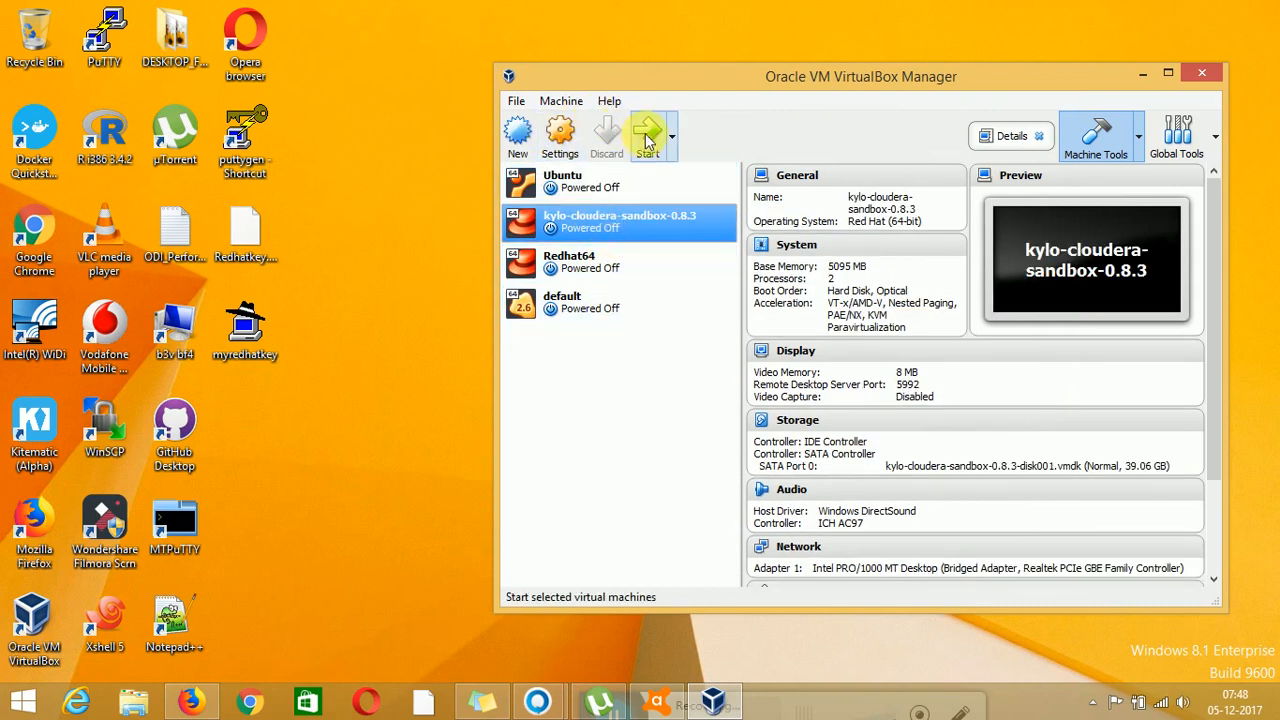
Start a new VM named My_RHEL7 with type Linux and version Red Hat (64-bit)
{"action": "left_click", "coordinate": [519, 134]}
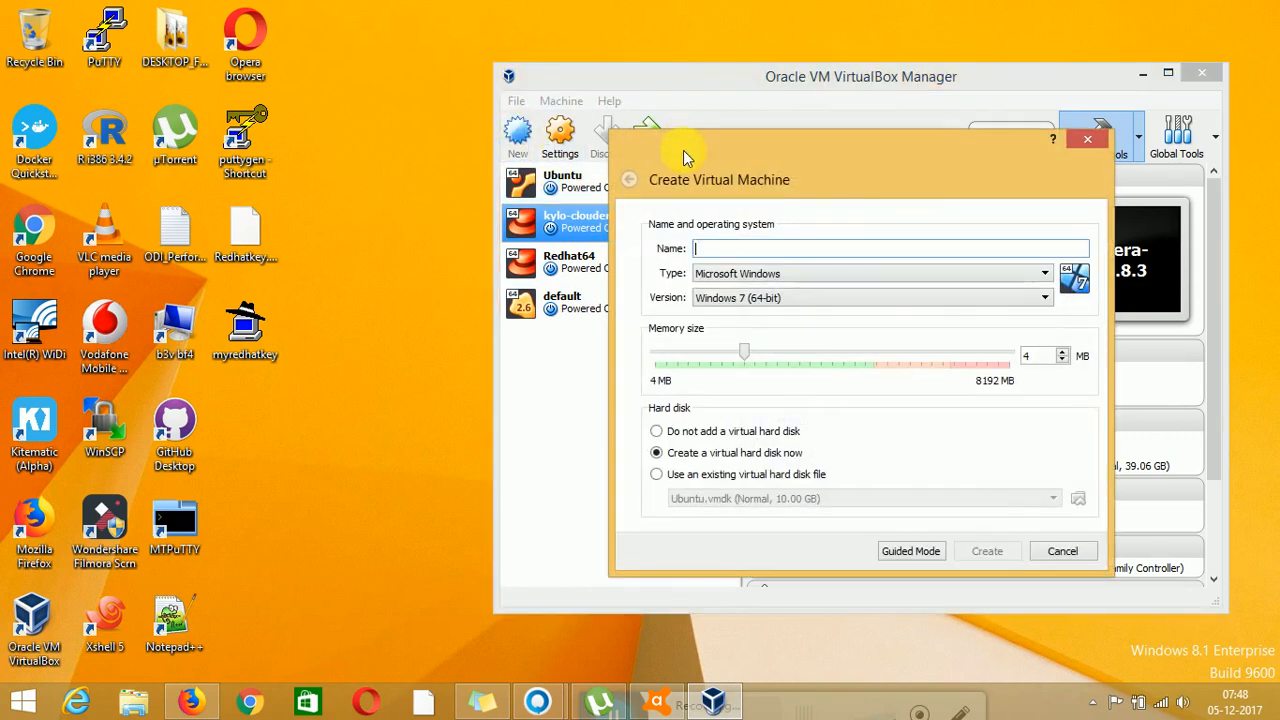
{"action": "left_click_drag", "start_coordinate": [683, 150], "coordinate": [581, 123]}
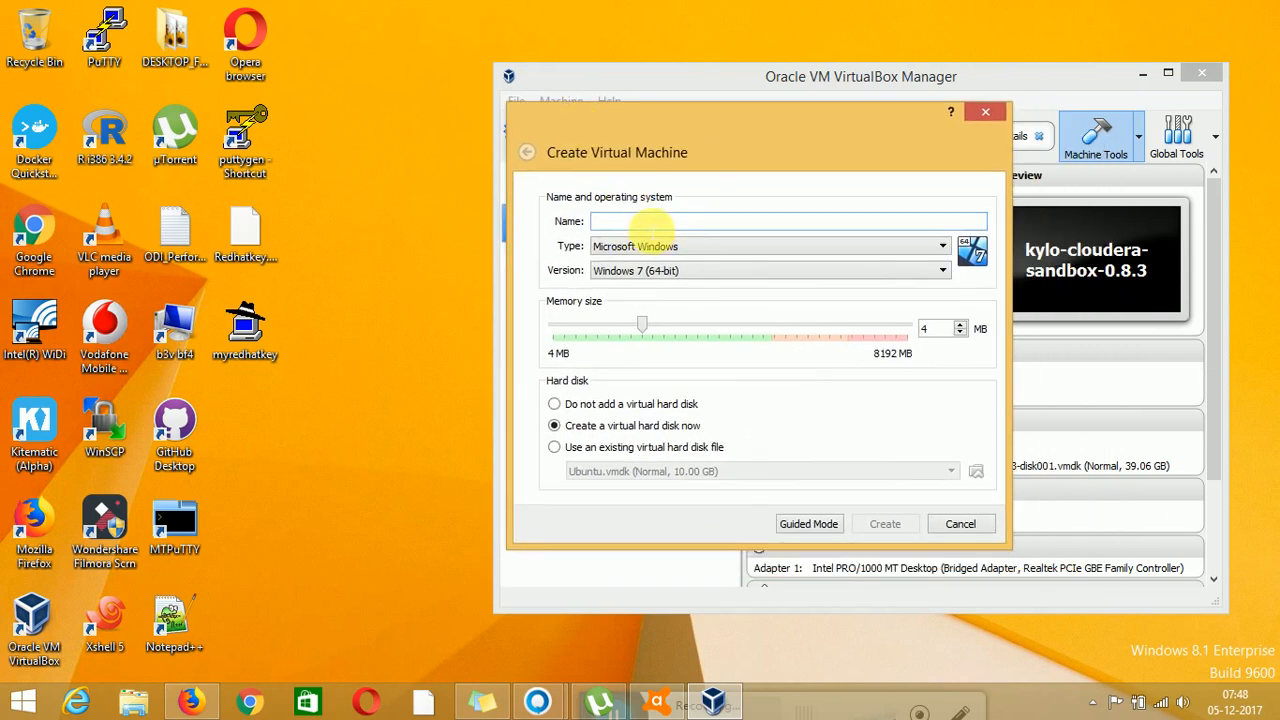
{"action": "type", "text": "My_ RHEL"}
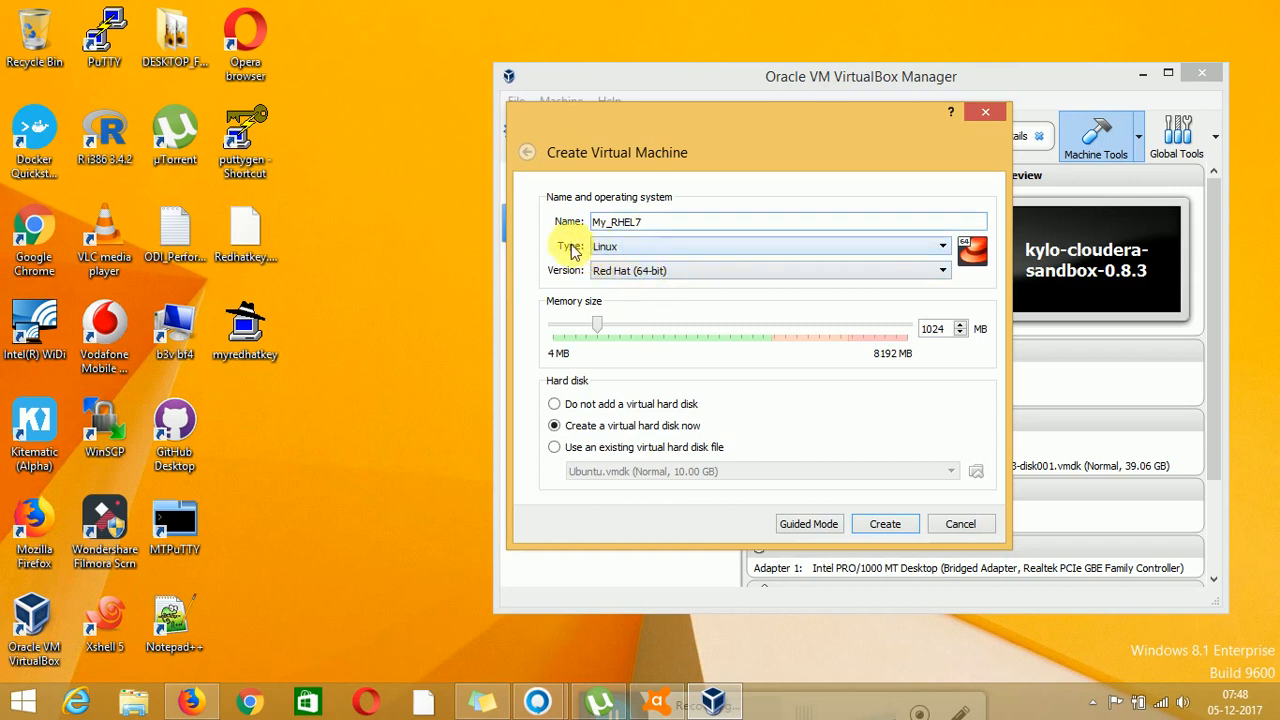
{"action": "left_click", "coordinate": [603, 250]}
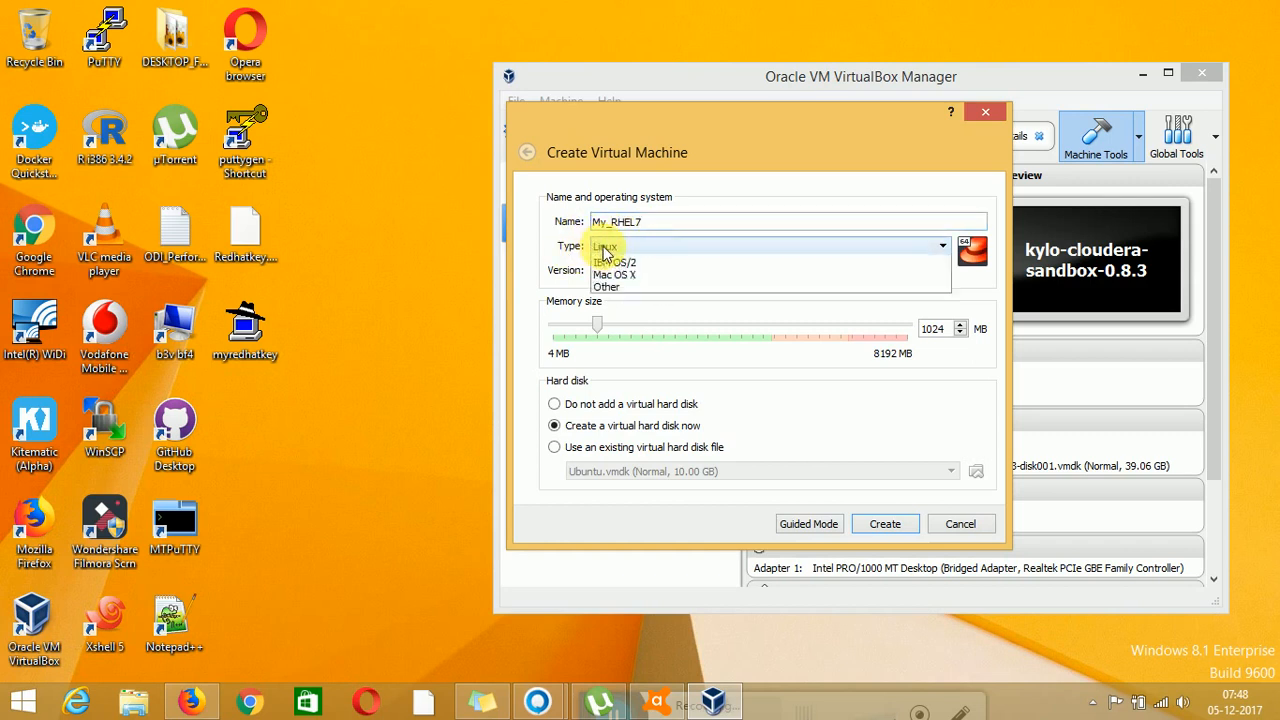
{"action": "left_click", "coordinate": [604, 251]}
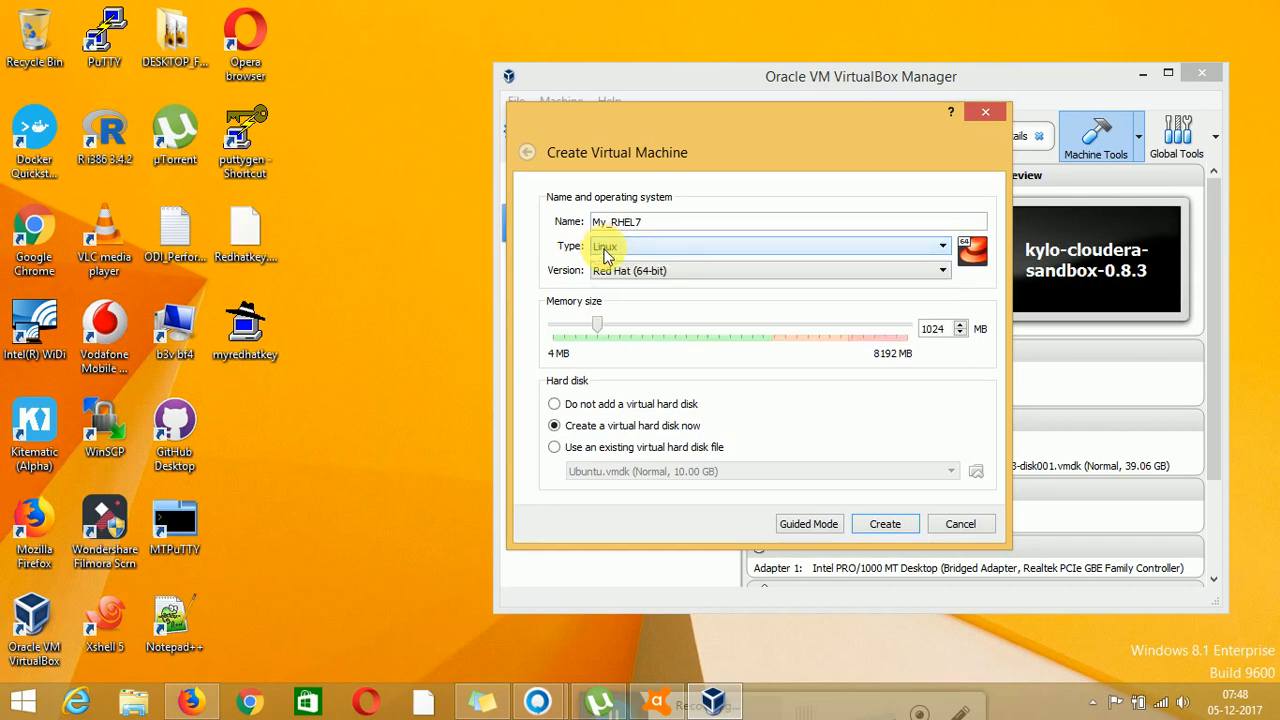
{"action": "left_click", "coordinate": [604, 253]}
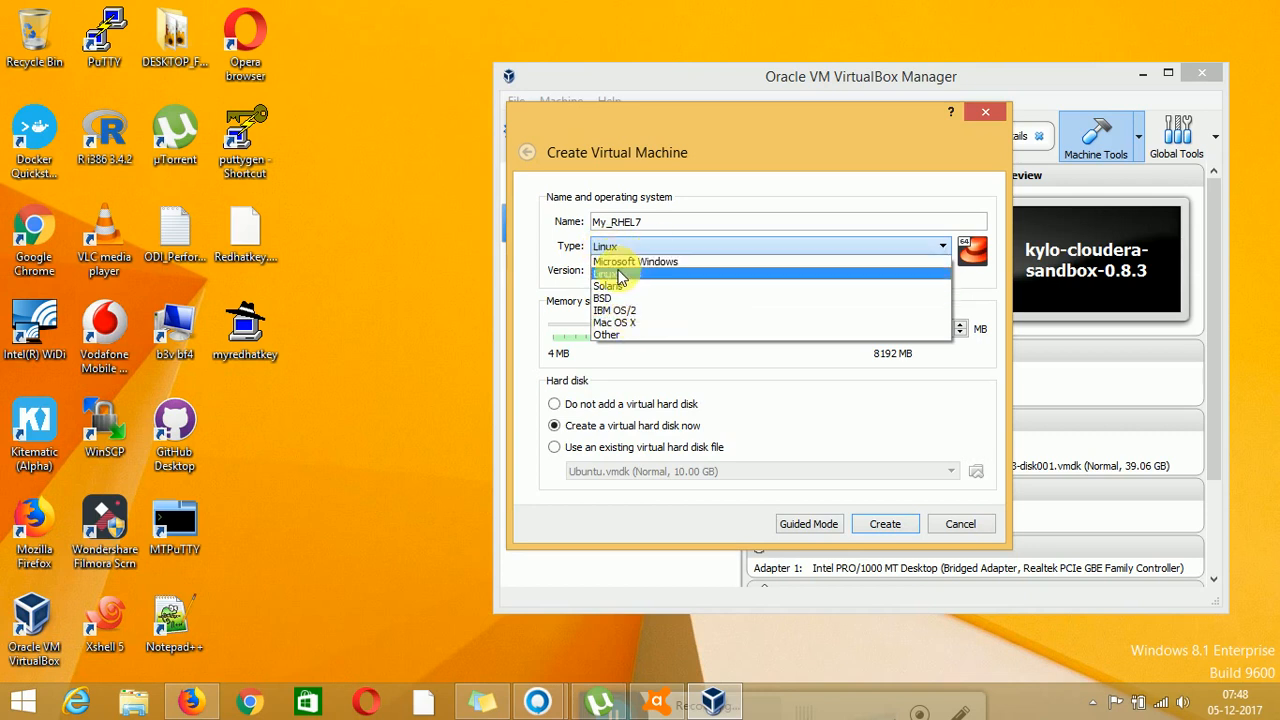
{"action": "left_click", "coordinate": [615, 273]}
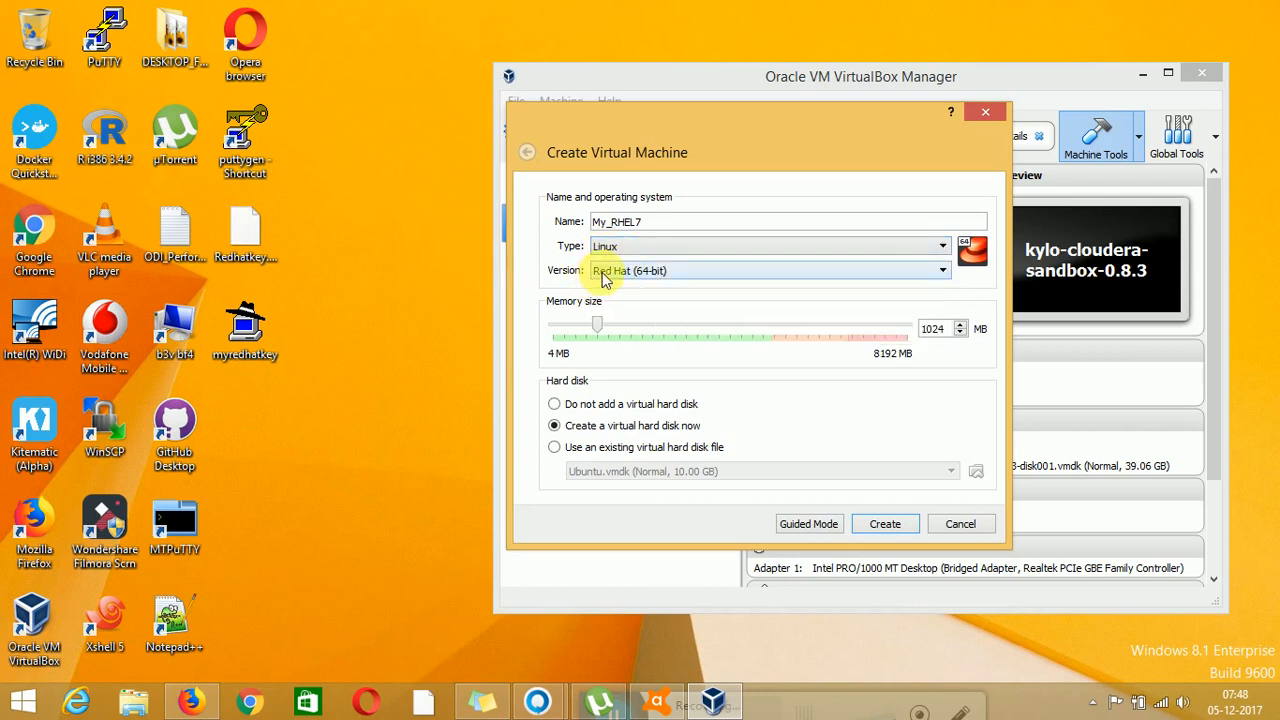
{"action": "left_click", "coordinate": [600, 273]}
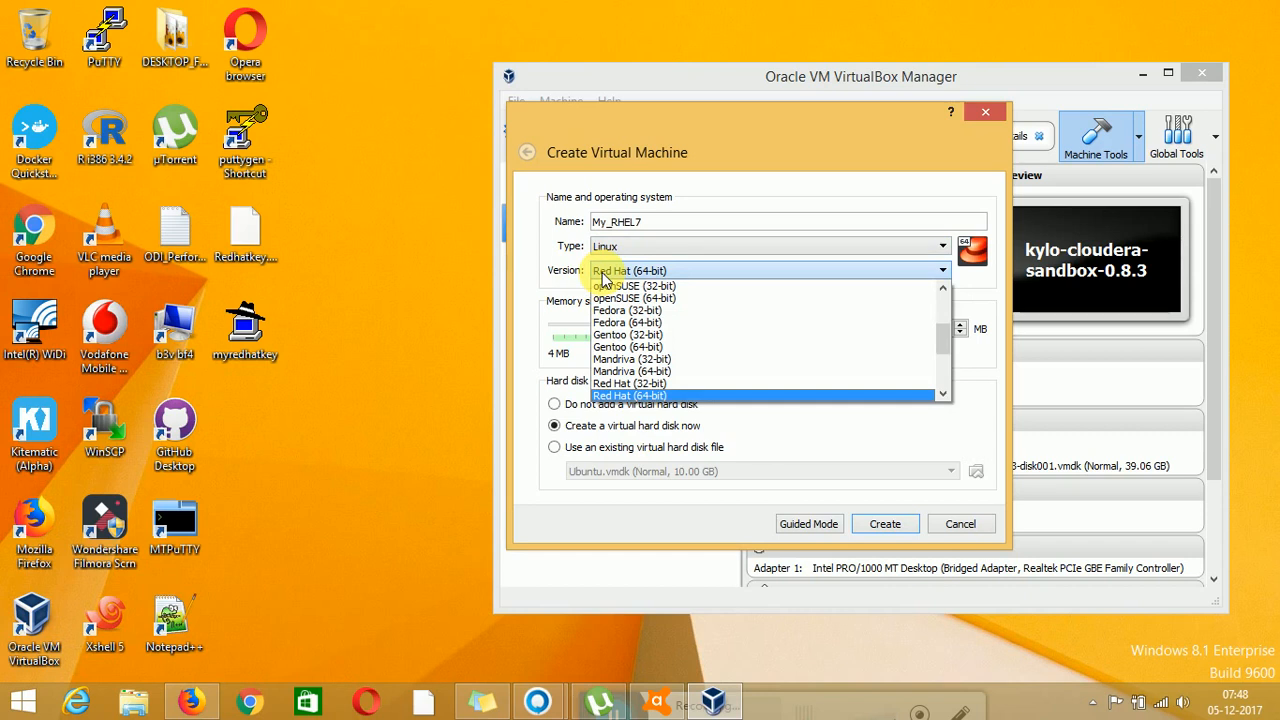
{"action": "left_click", "coordinate": [602, 274]}
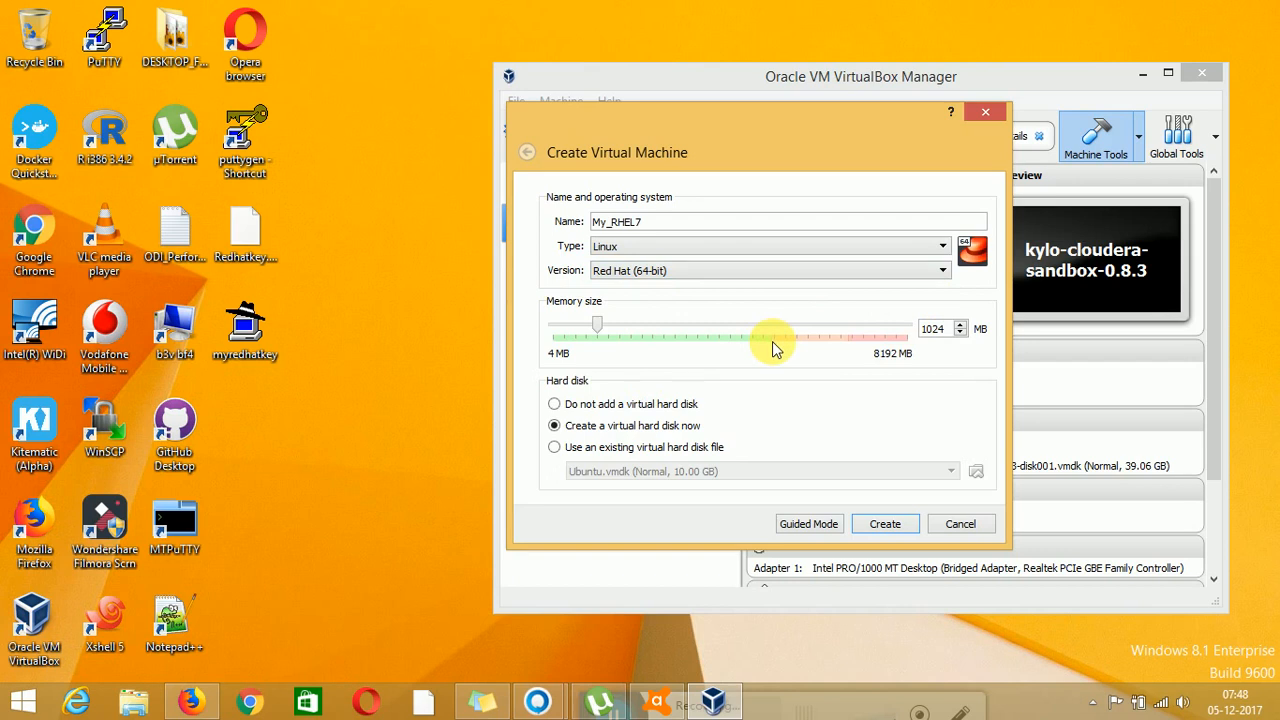
Give My_RHEL7 3099 MB of memory and continue to disk creation
{"action": "left_click", "coordinate": [599, 329]}
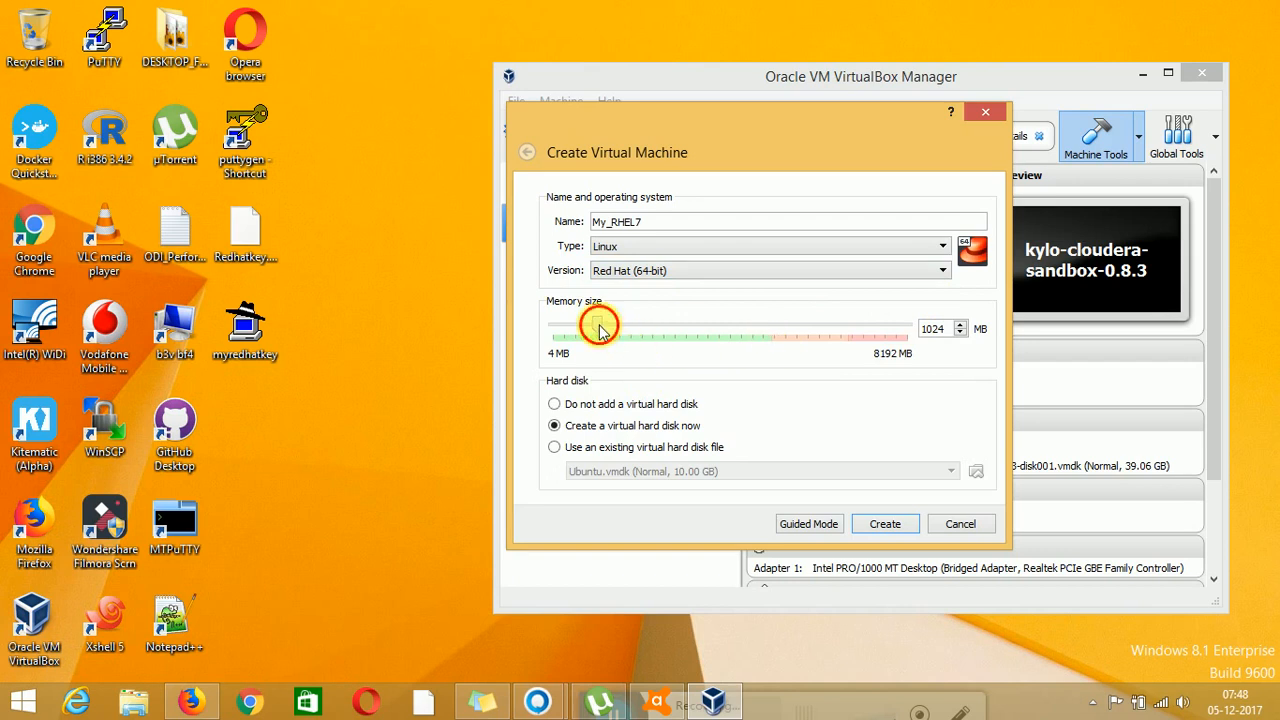
{"action": "left_click_drag", "start_coordinate": [599, 329], "coordinate": [689, 348]}
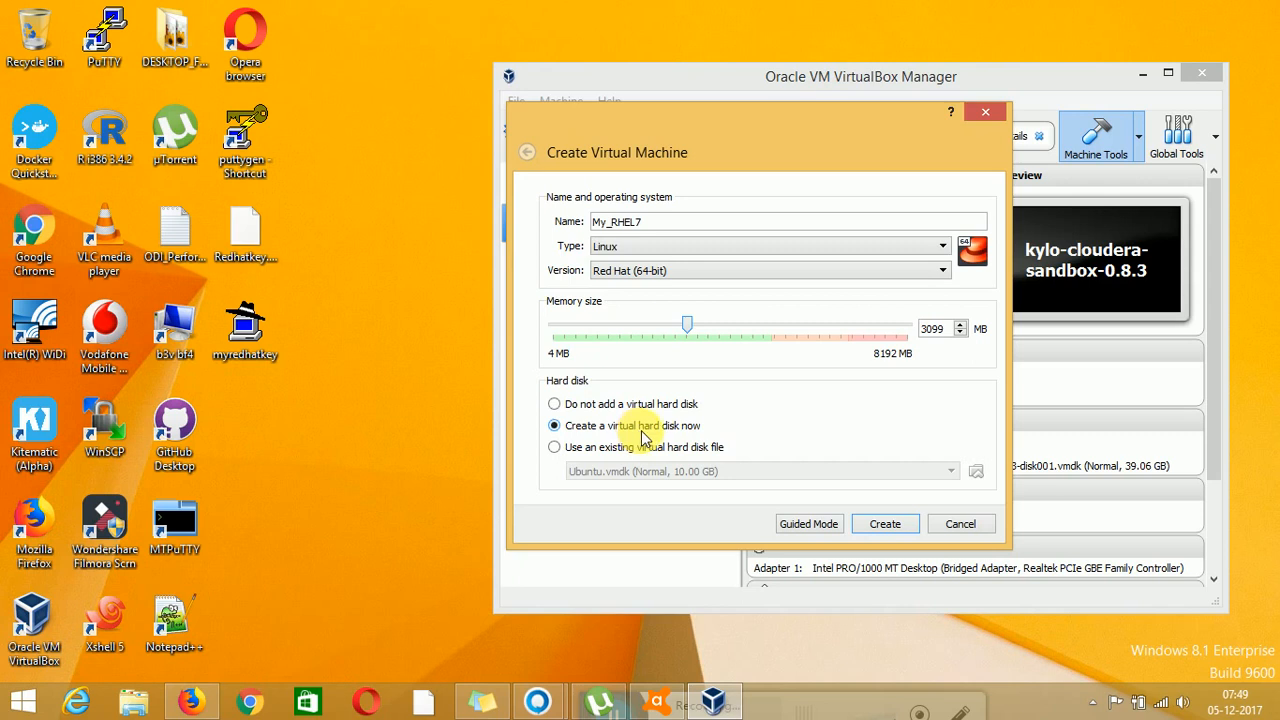
{"action": "left_click", "coordinate": [884, 524]}
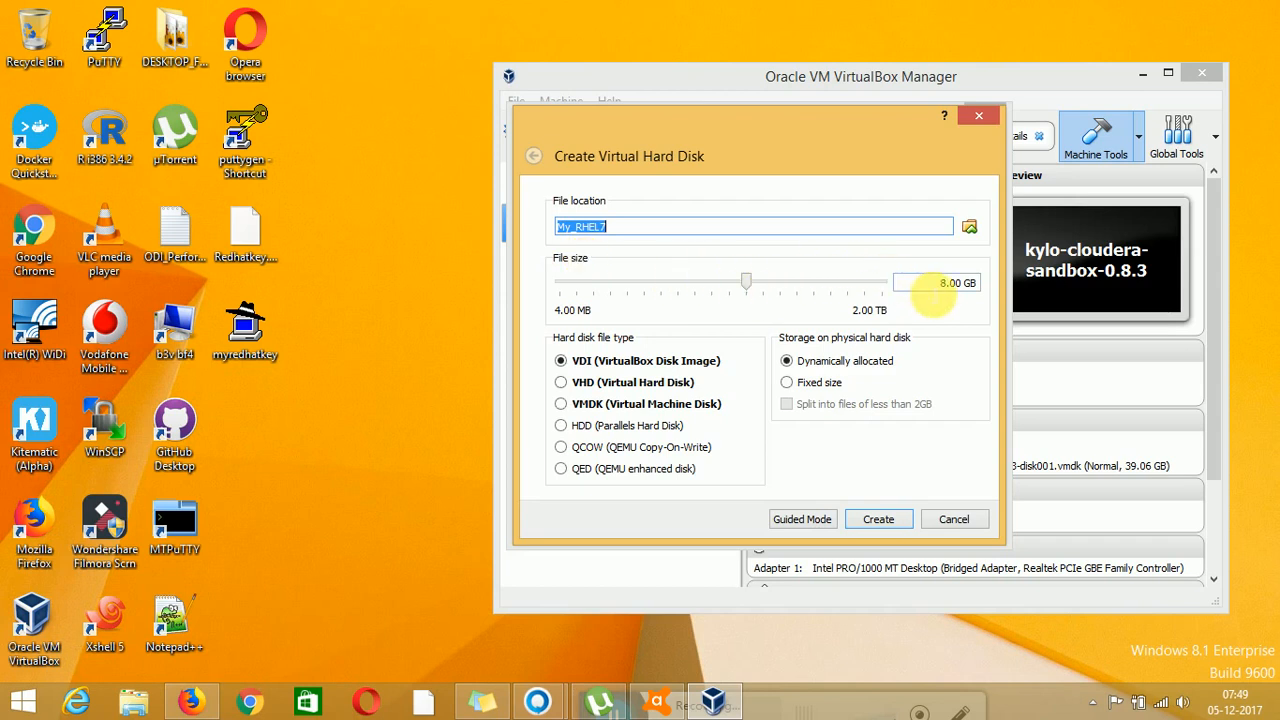
Create a 10.00 GB dynamically allocated VDI disk for My_RHEL7
{"action": "left_click", "coordinate": [943, 283]}
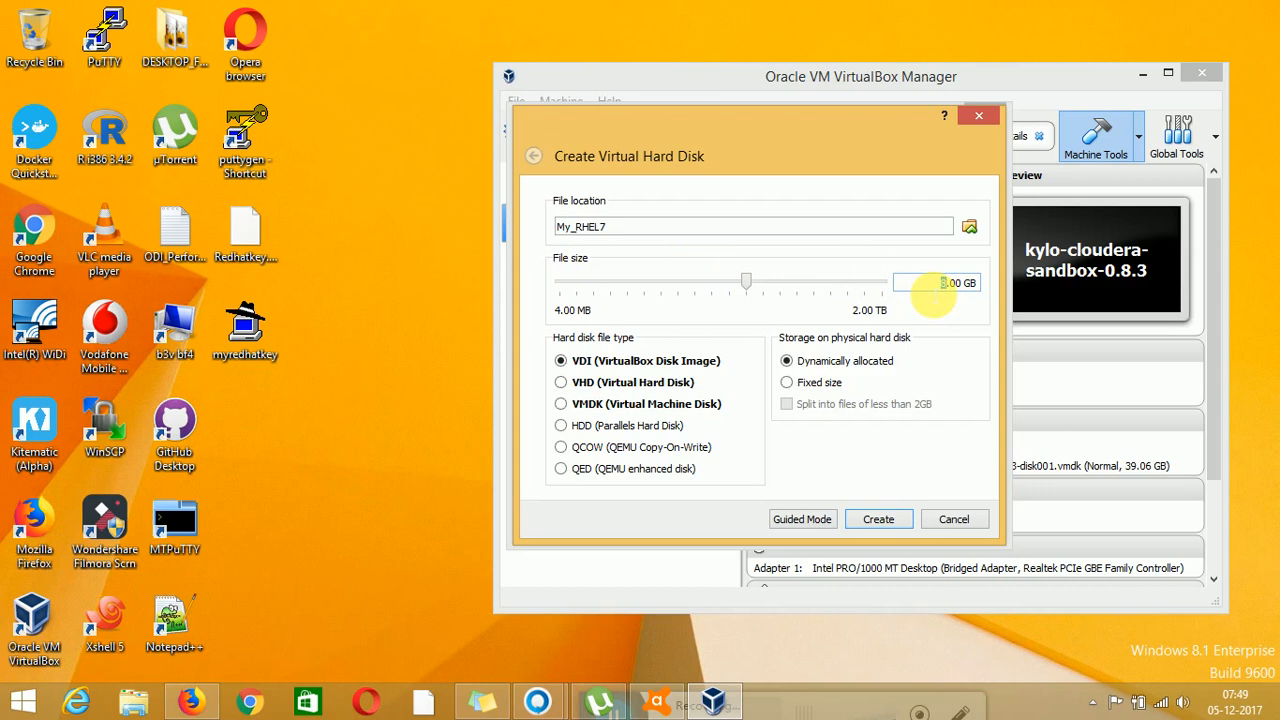
{"action": "type", "text": "10"}
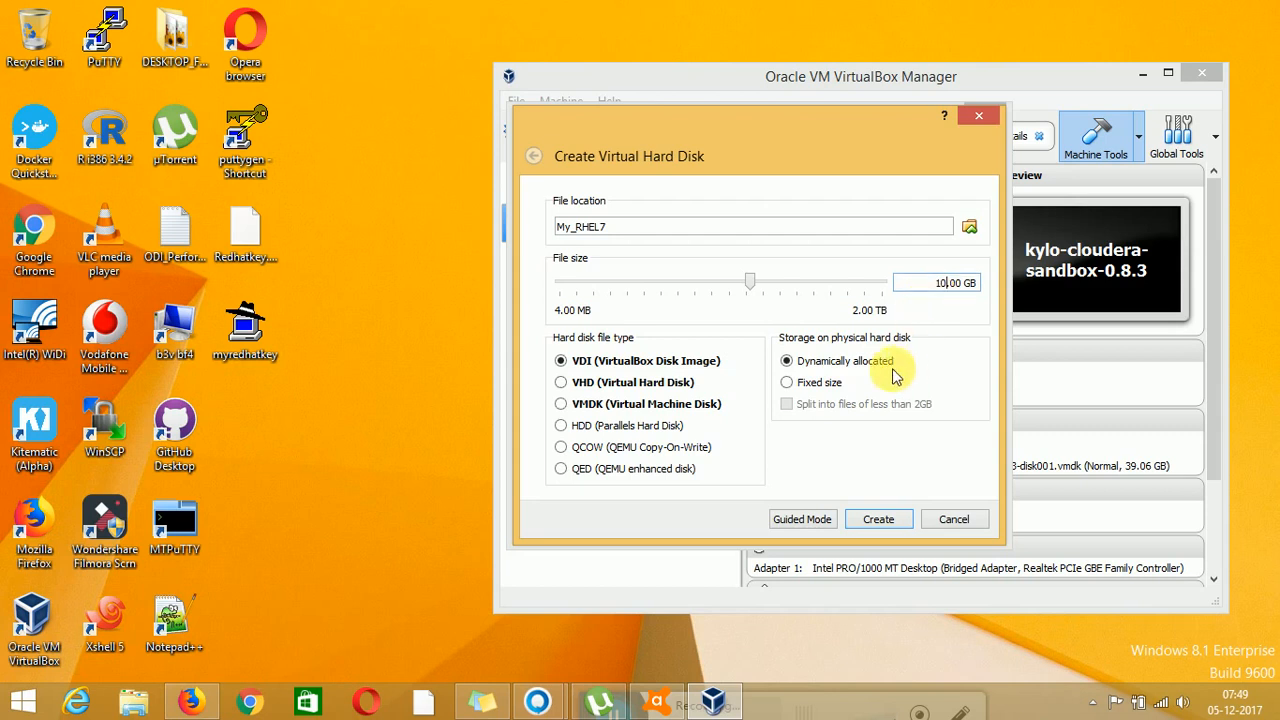
{"action": "left_click", "coordinate": [879, 519]}
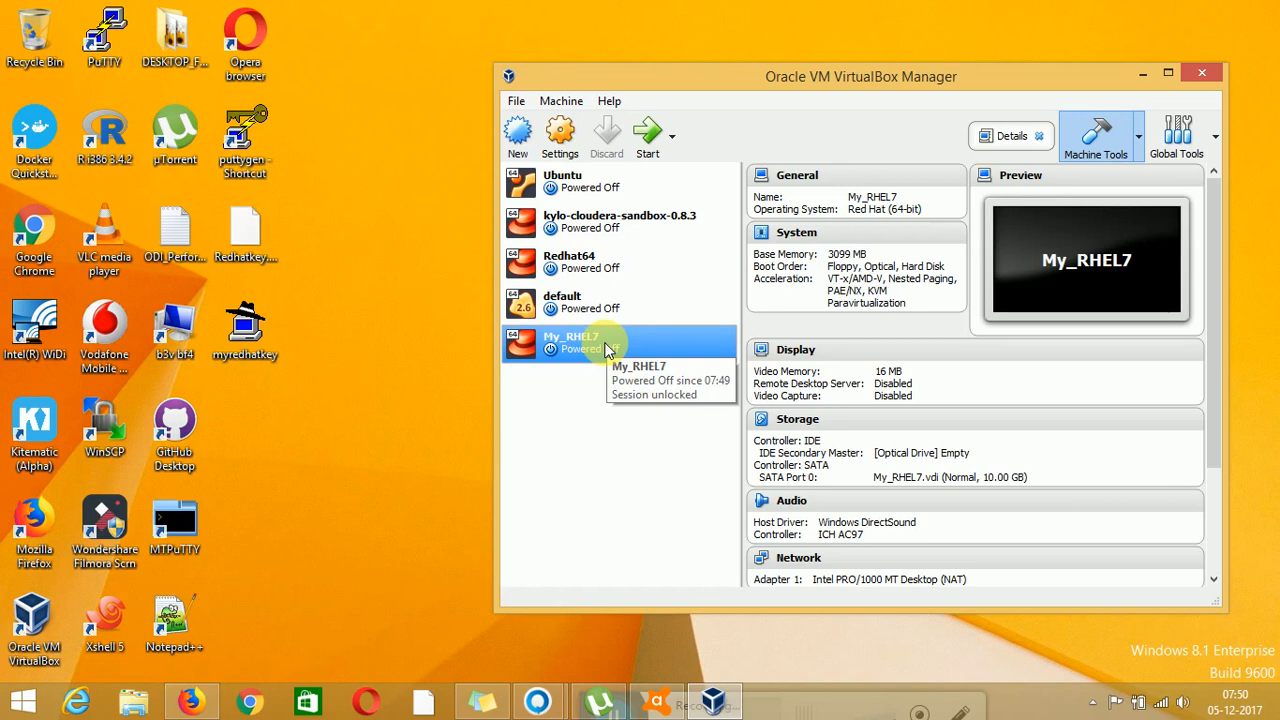
Start My_RHEL7 and bring its VM window, now asking for a start-up disk, to the front
{"action": "left_click", "coordinate": [648, 143]}
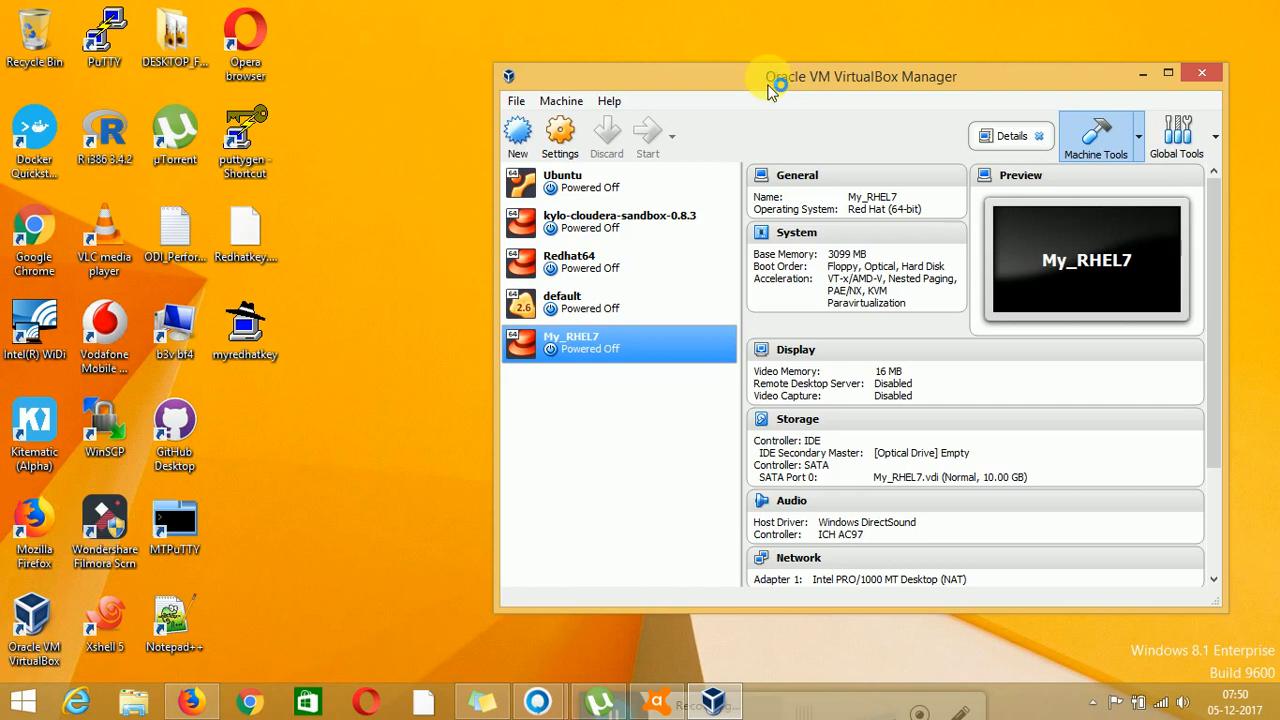
{"action": "left_click_drag", "start_coordinate": [767, 78], "coordinate": [674, 112]}
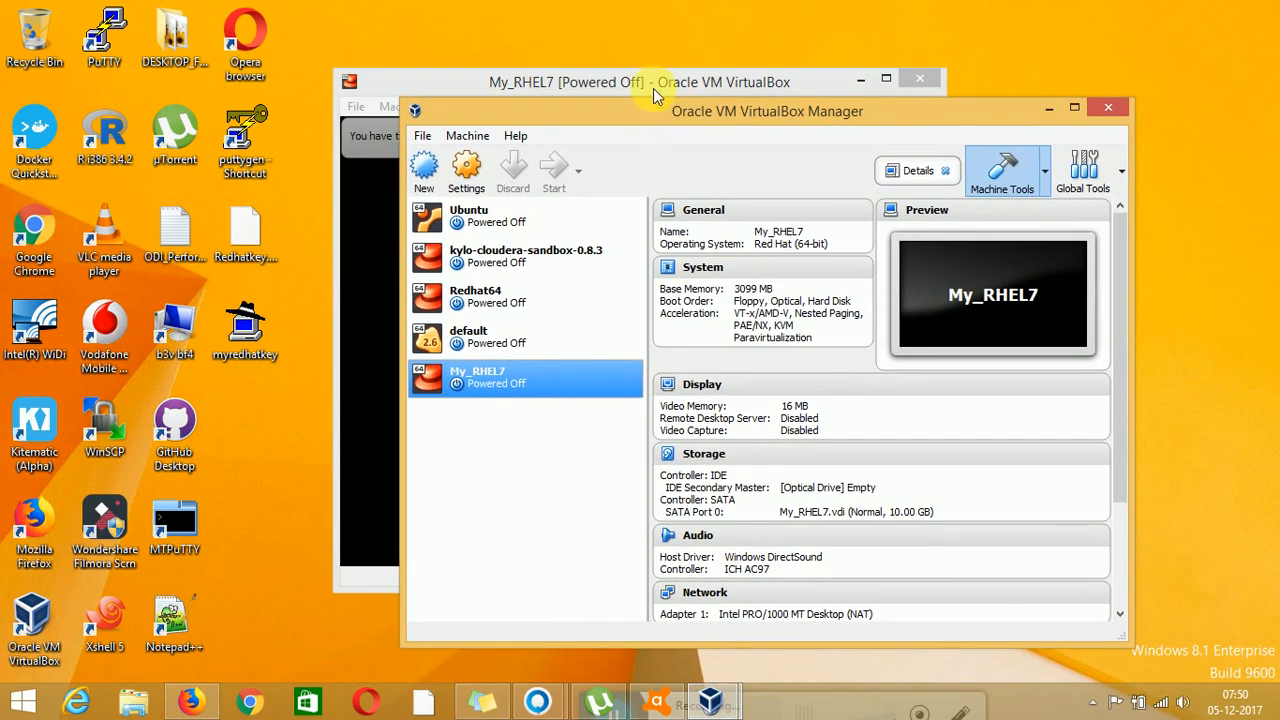
{"action": "left_click", "coordinate": [652, 88]}
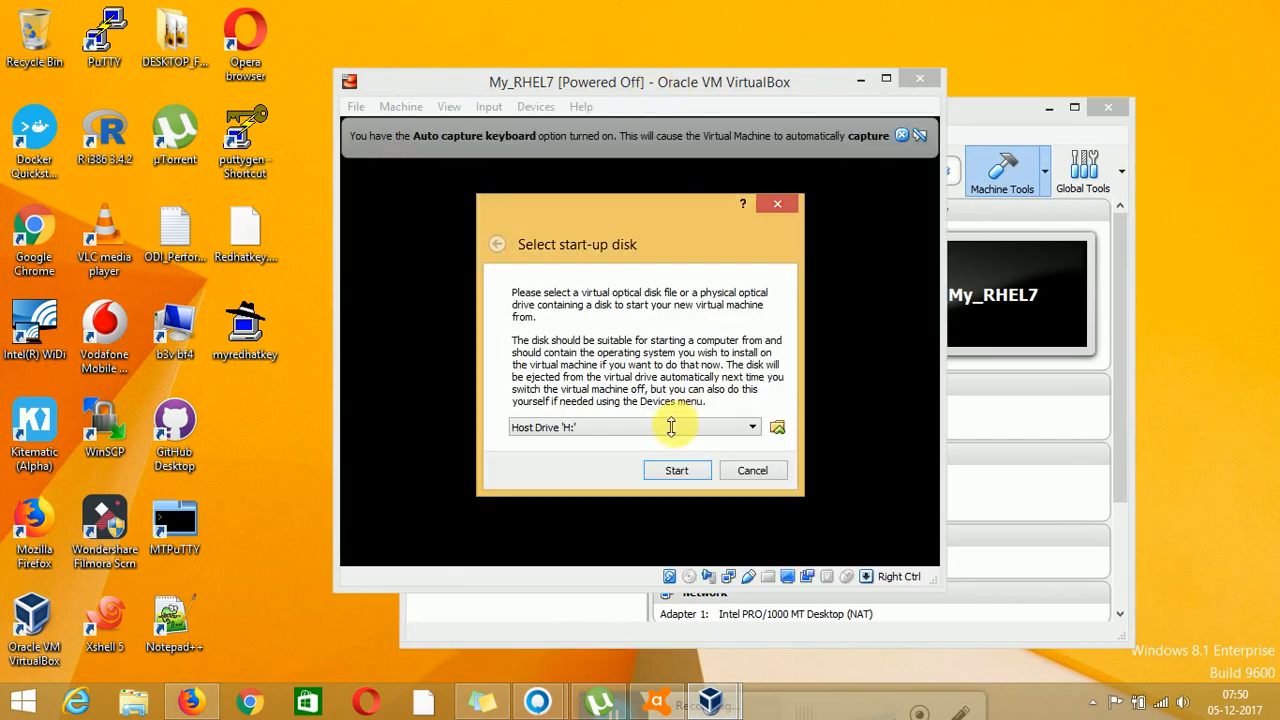
Pick rhel-server-7.3-x86_64-dvd.iso (3.53 GB) as My_RHEL7's start-up disk
{"action": "left_click", "coordinate": [778, 430]}
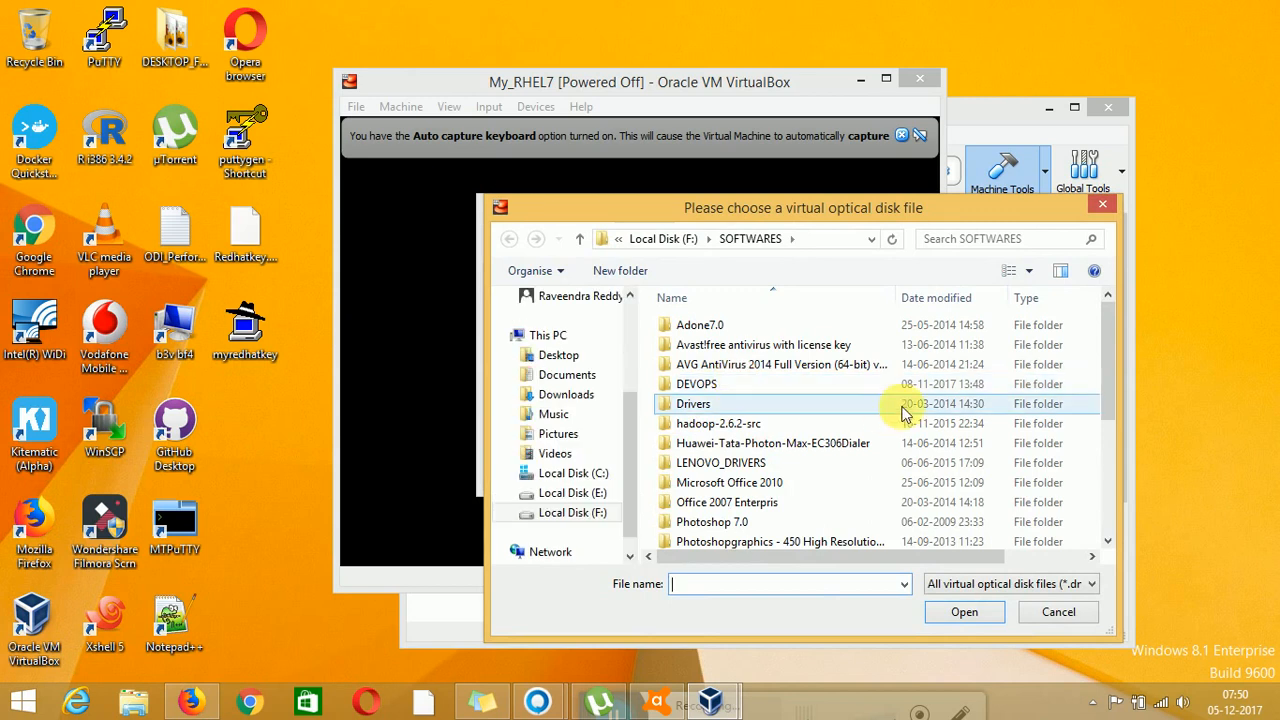
{"action": "left_click_drag", "start_coordinate": [1105, 331], "coordinate": [1106, 515]}
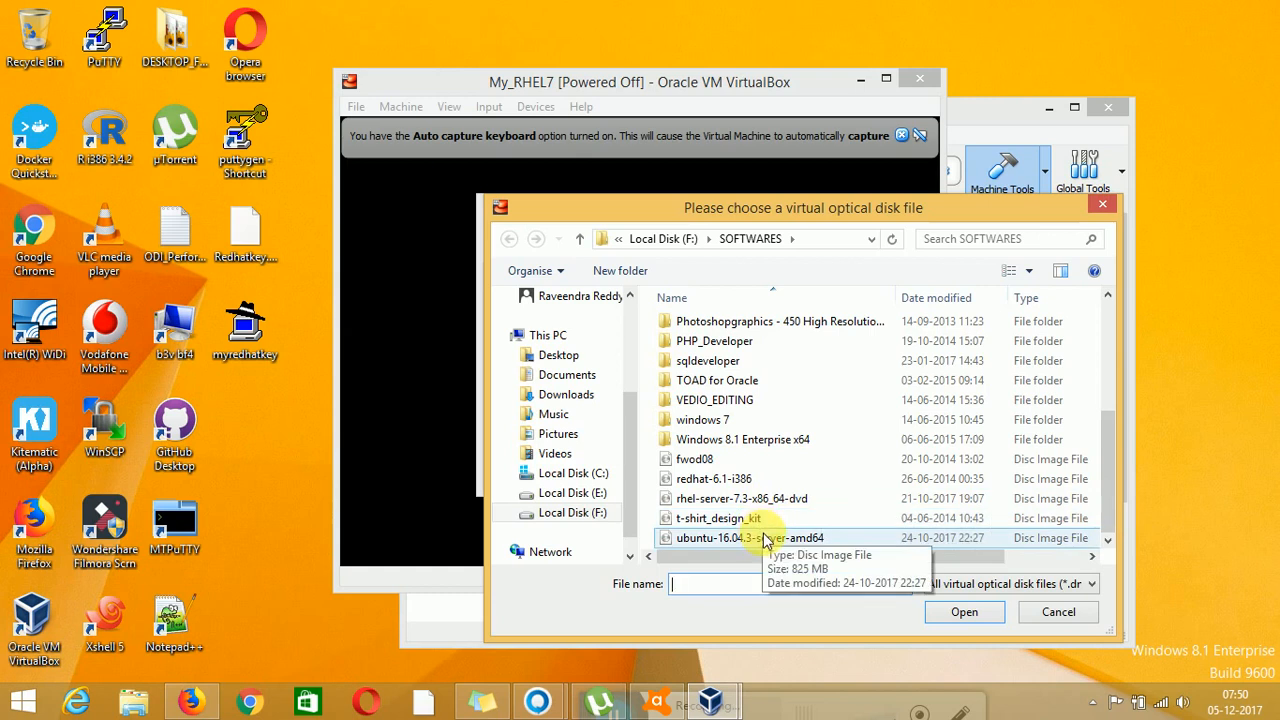
{"action": "double_click", "coordinate": [754, 506]}
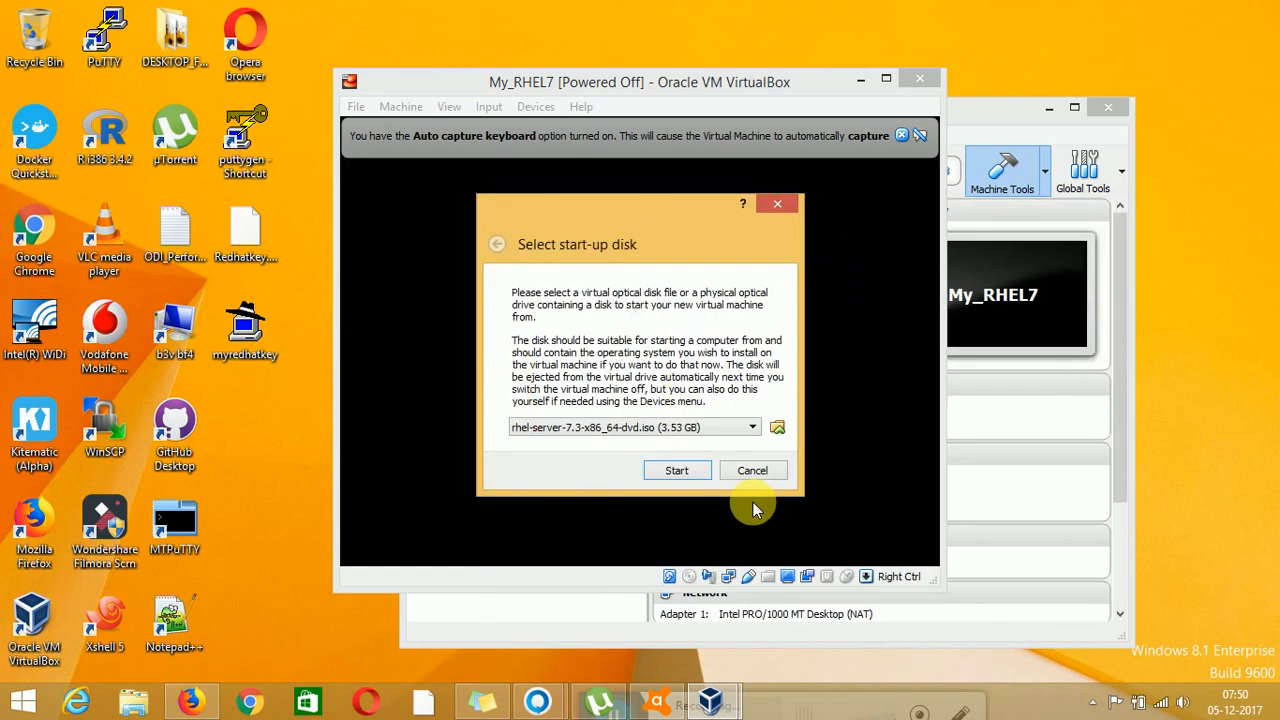
Start My_RHEL7 from the DVD, boot the RHEL 7.3 installer, and dismiss the auto-capture notice
{"action": "left_click", "coordinate": [667, 472]}
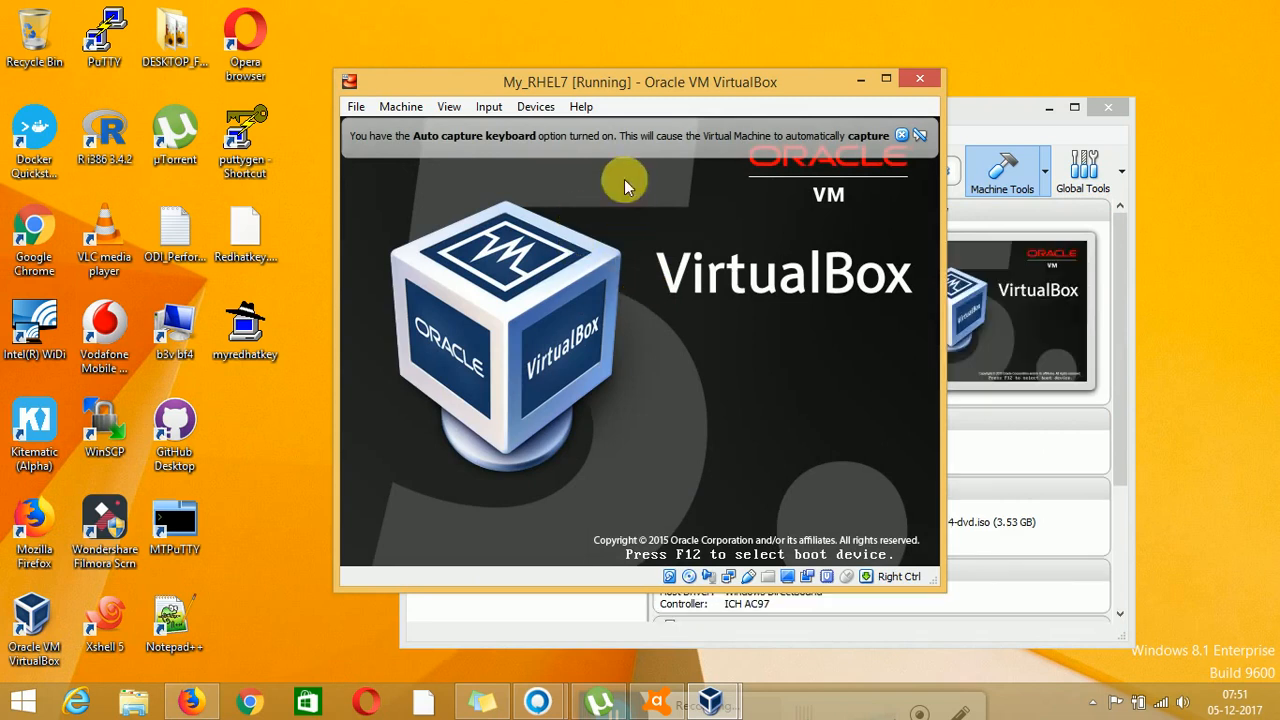
{"action": "left_click_drag", "start_coordinate": [608, 86], "coordinate": [588, 84]}
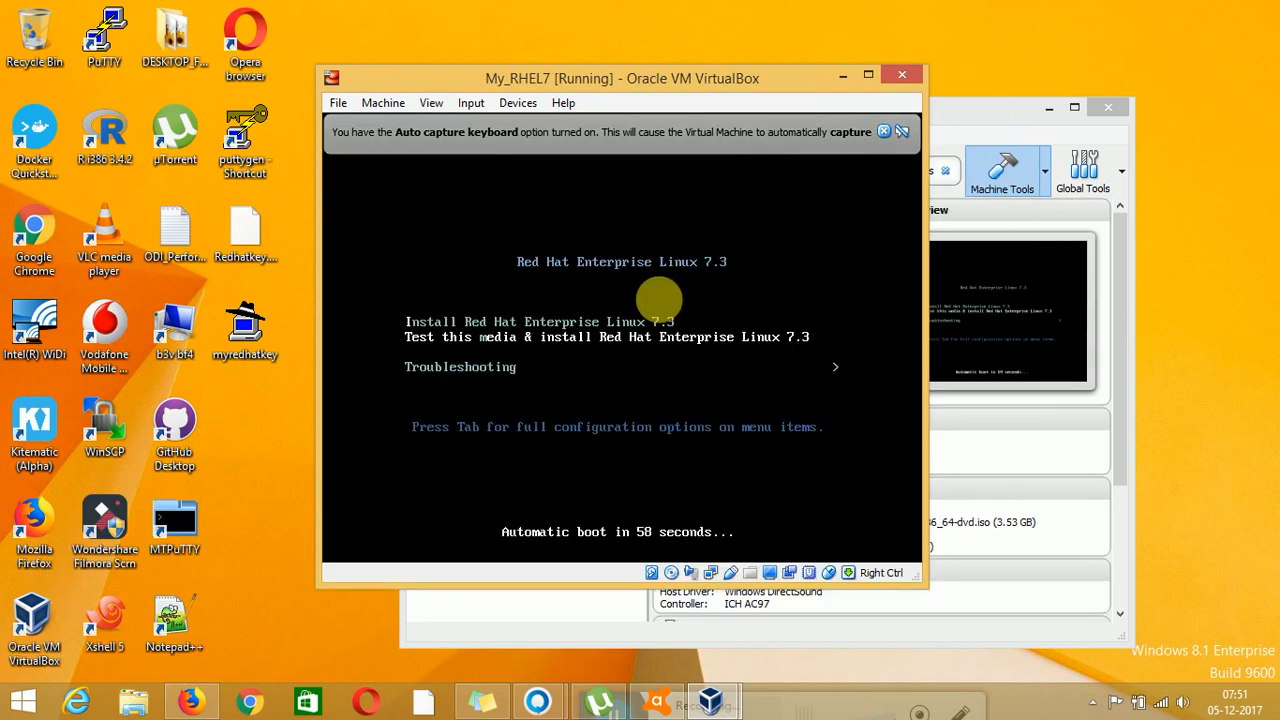
{"action": "key", "text": "Return"}
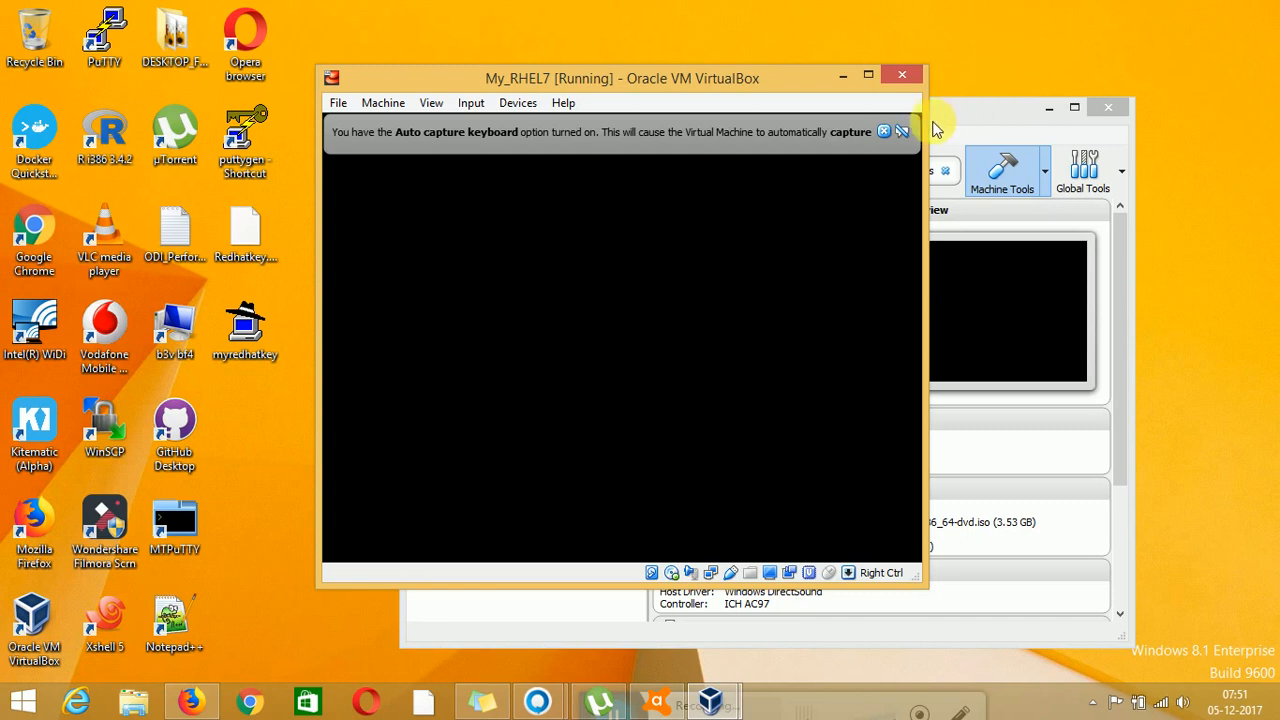
{"action": "left_click", "coordinate": [884, 131]}
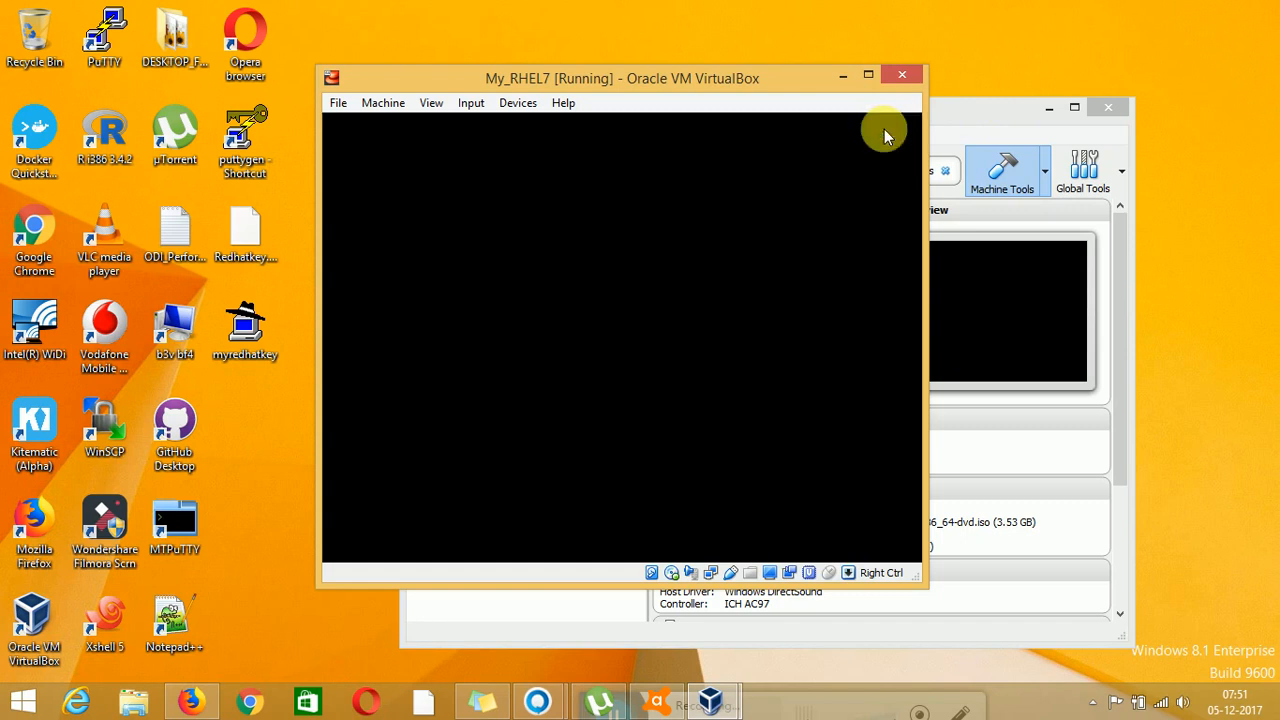
{"action": "left_click", "coordinate": [770, 214]}
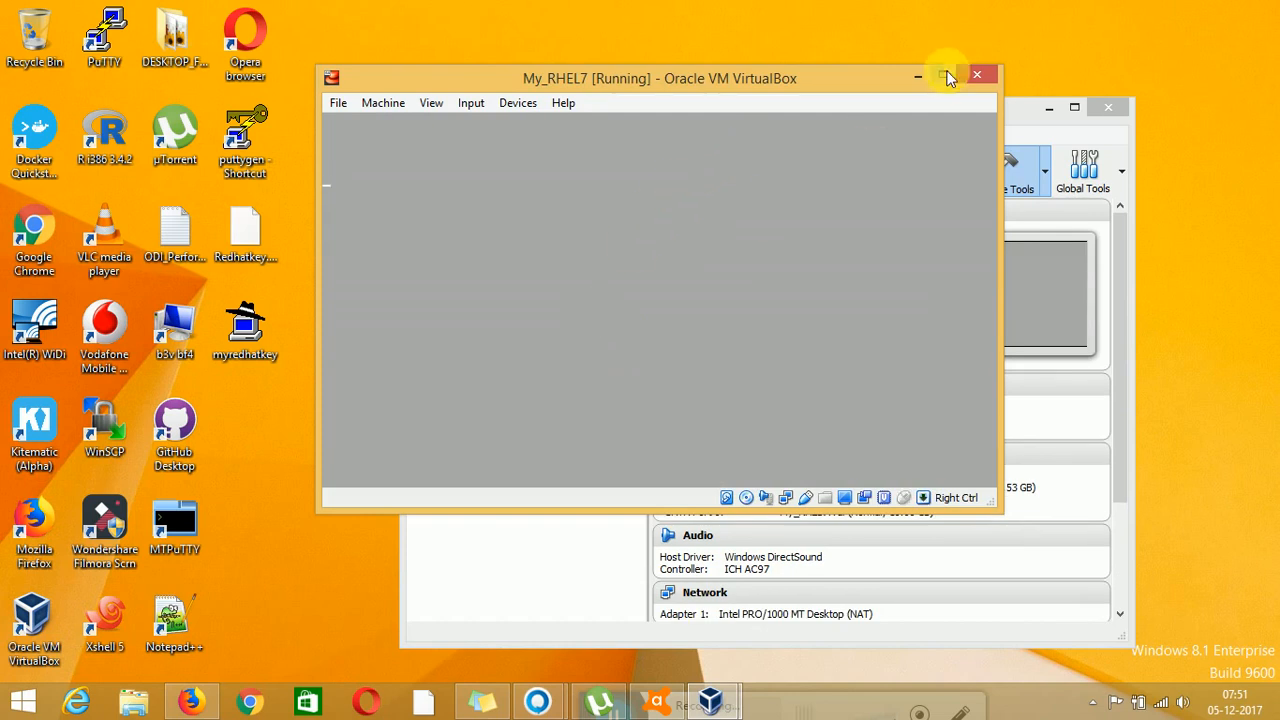
Maximize the VM window, close the antivirus pop-up, skip the media check, and close the mouse-integration notice
{"action": "left_click", "coordinate": [944, 75]}
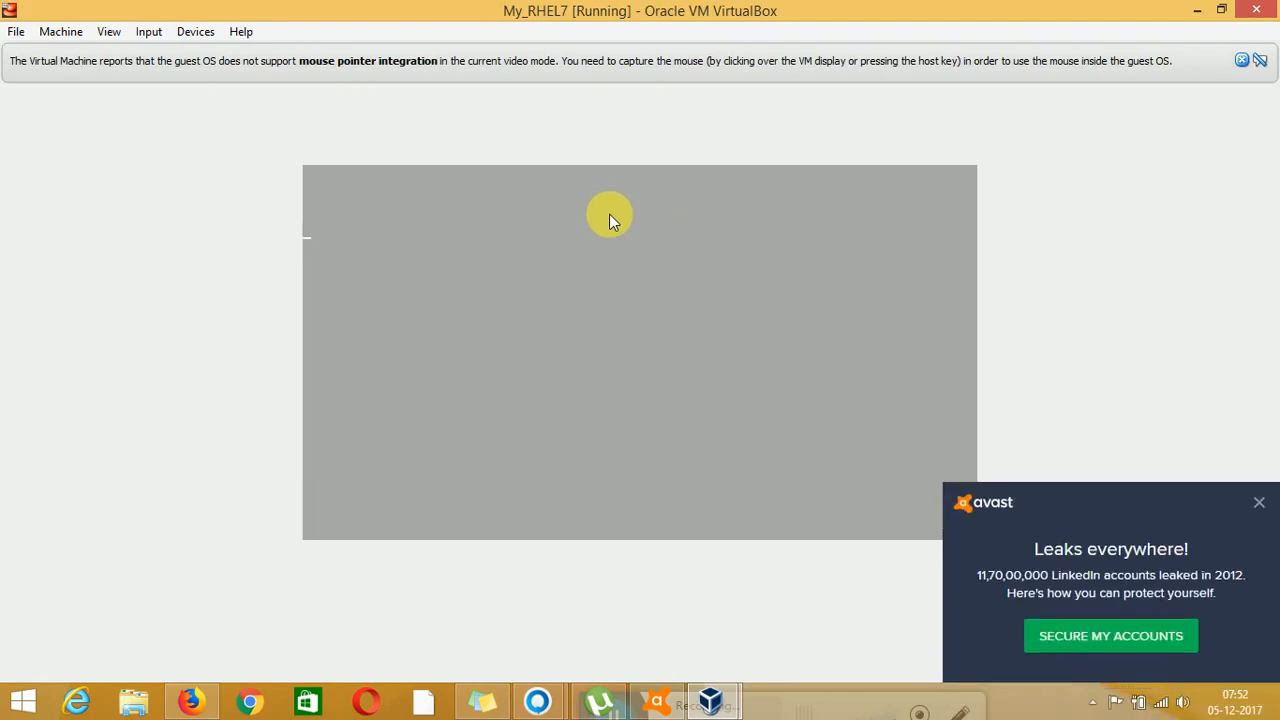
{"action": "left_click", "coordinate": [1262, 506]}
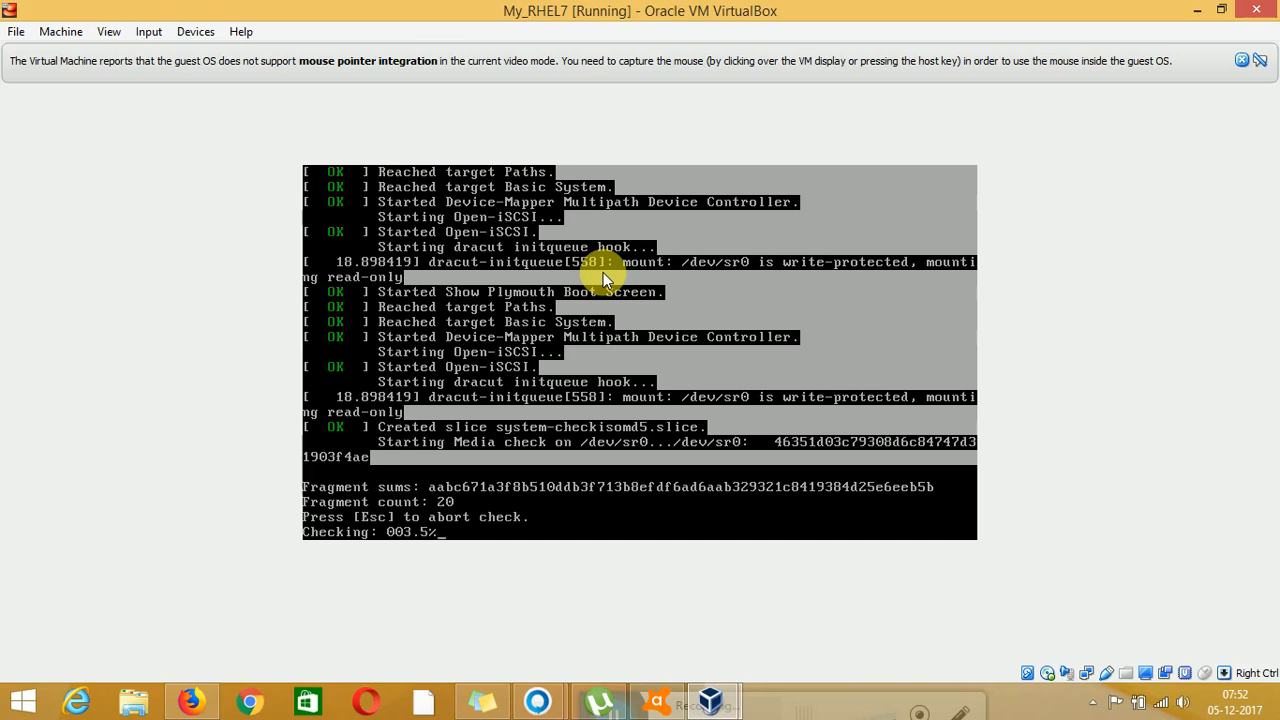
{"action": "key", "text": "Escape"}
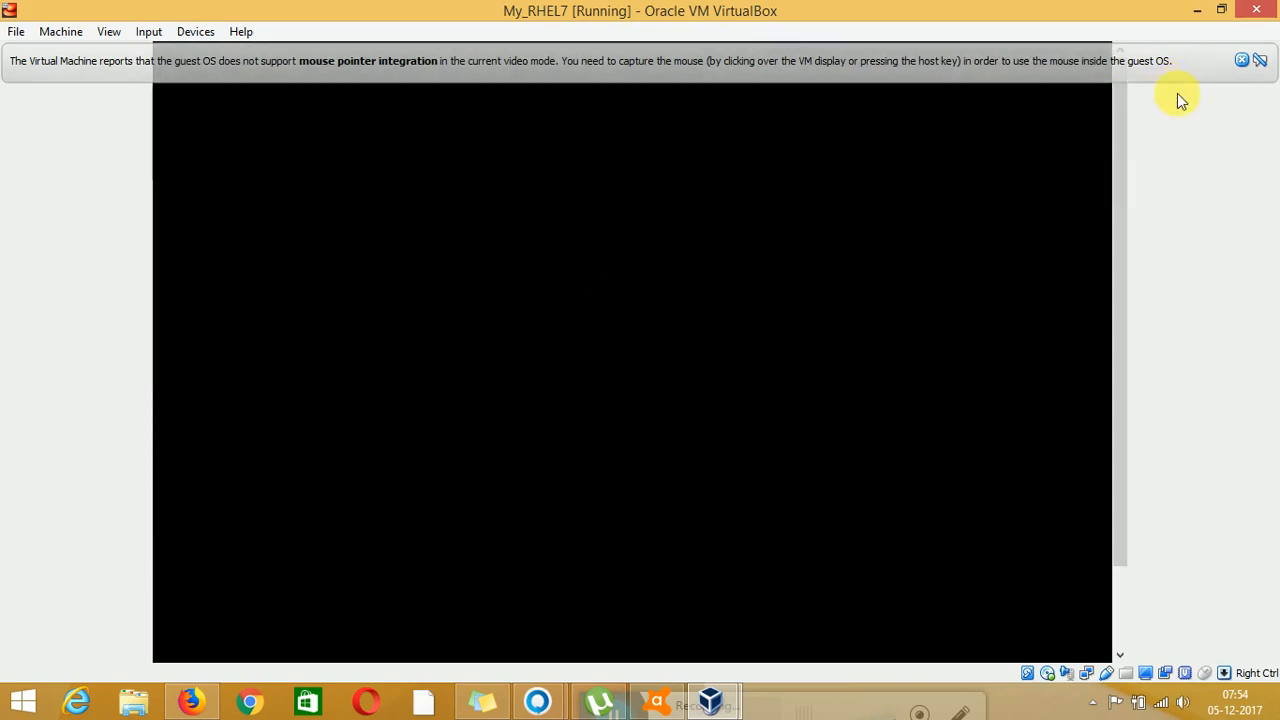
{"action": "left_click", "coordinate": [1240, 63]}
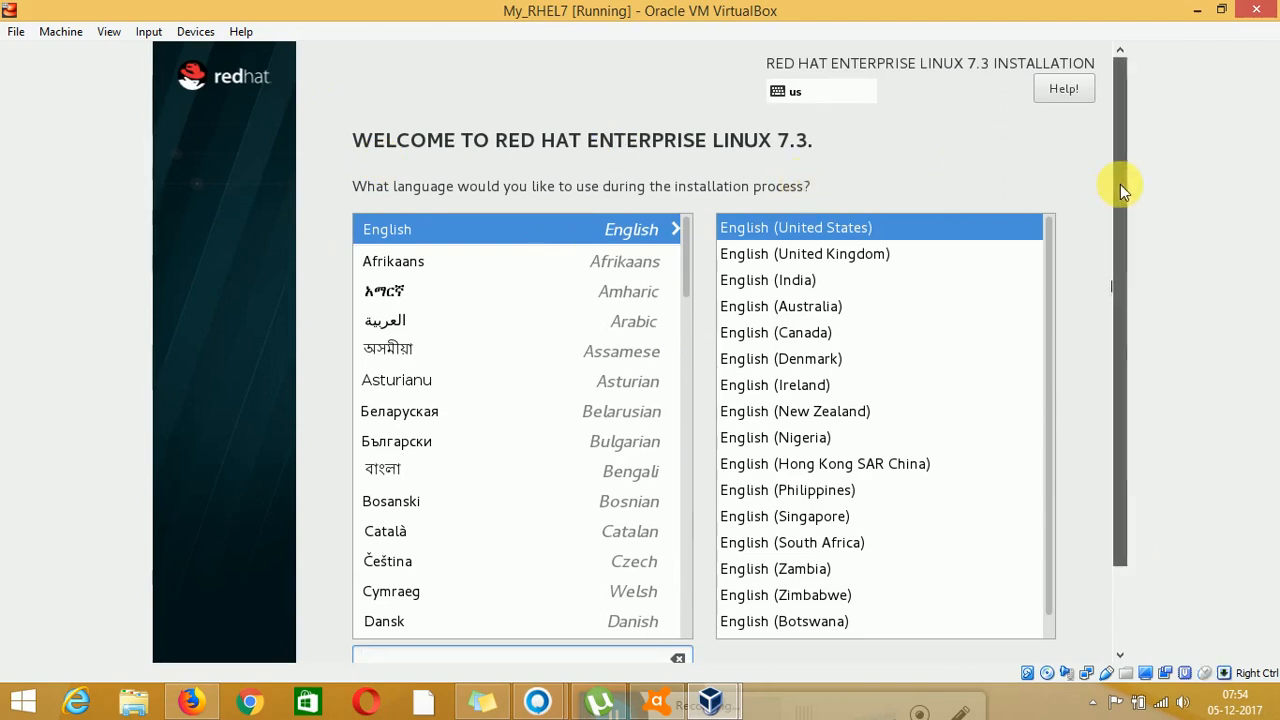
Keep English (United States) as the installation language and continue past the welcome page
{"action": "left_click_drag", "start_coordinate": [1120, 184], "coordinate": [1122, 347]}
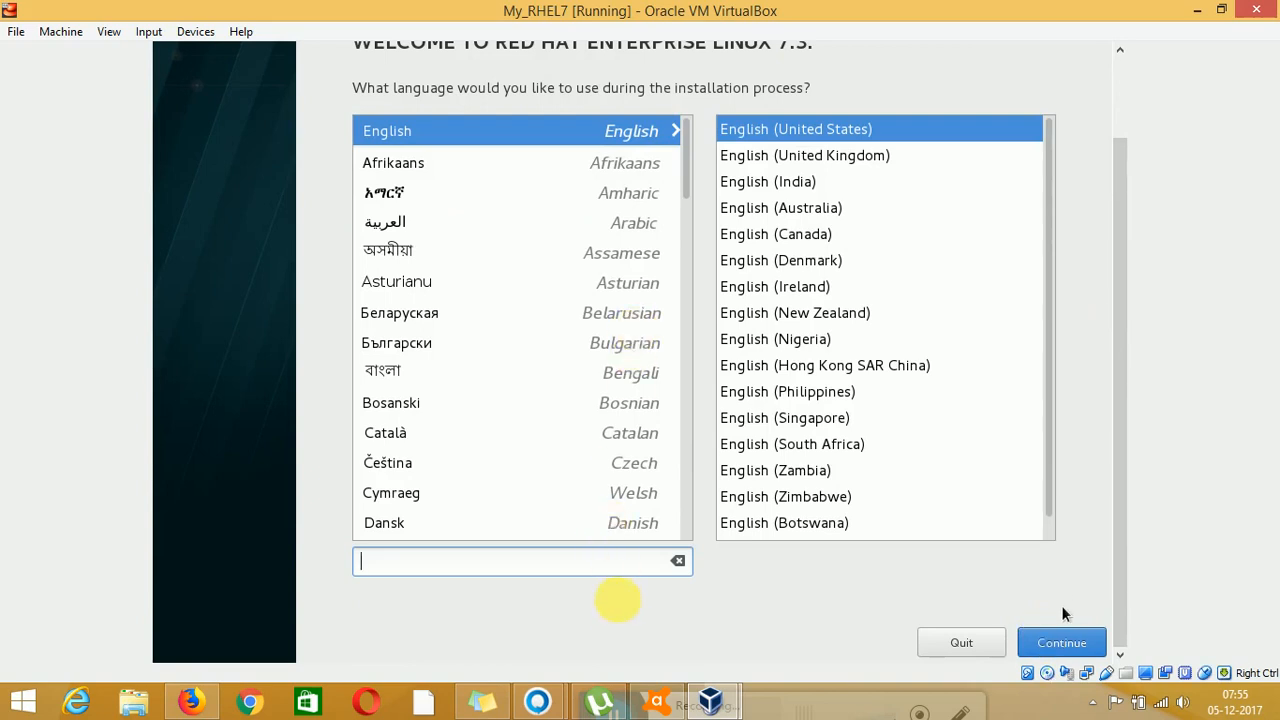
{"action": "left_click", "coordinate": [1066, 640]}
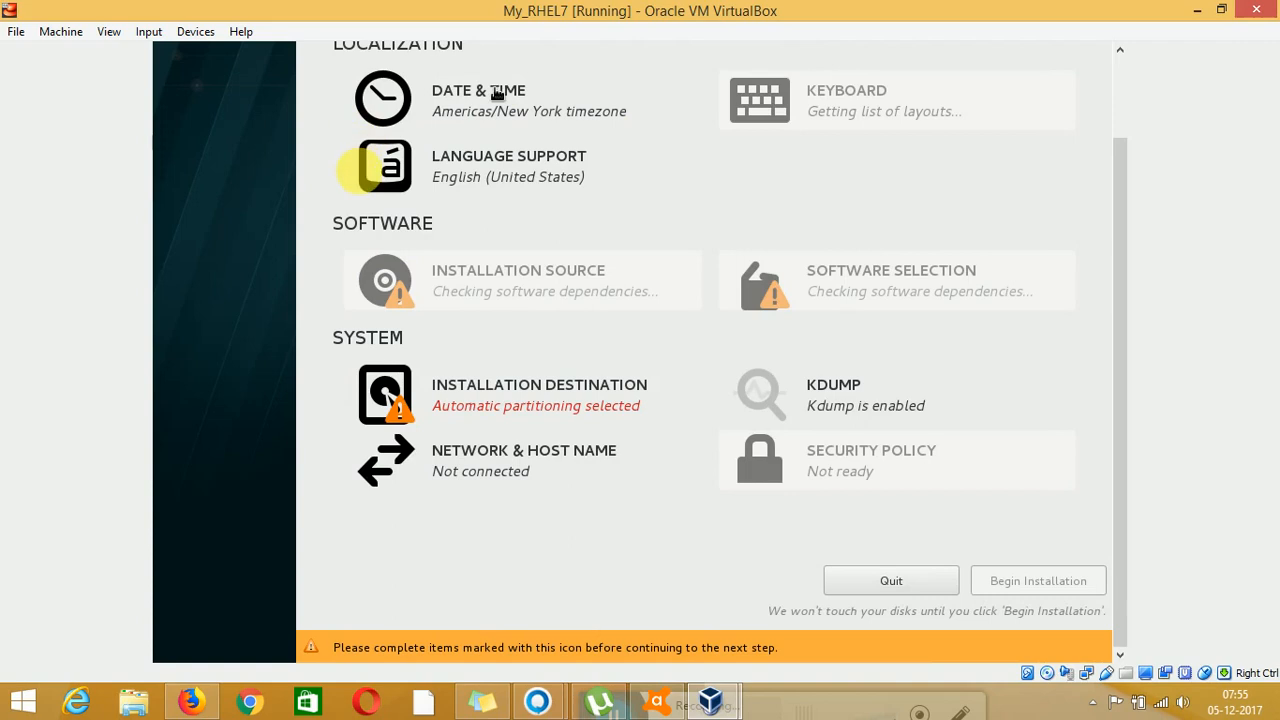
Open the Date & Time settings from the Installation Summary
{"action": "left_click", "coordinate": [497, 94]}
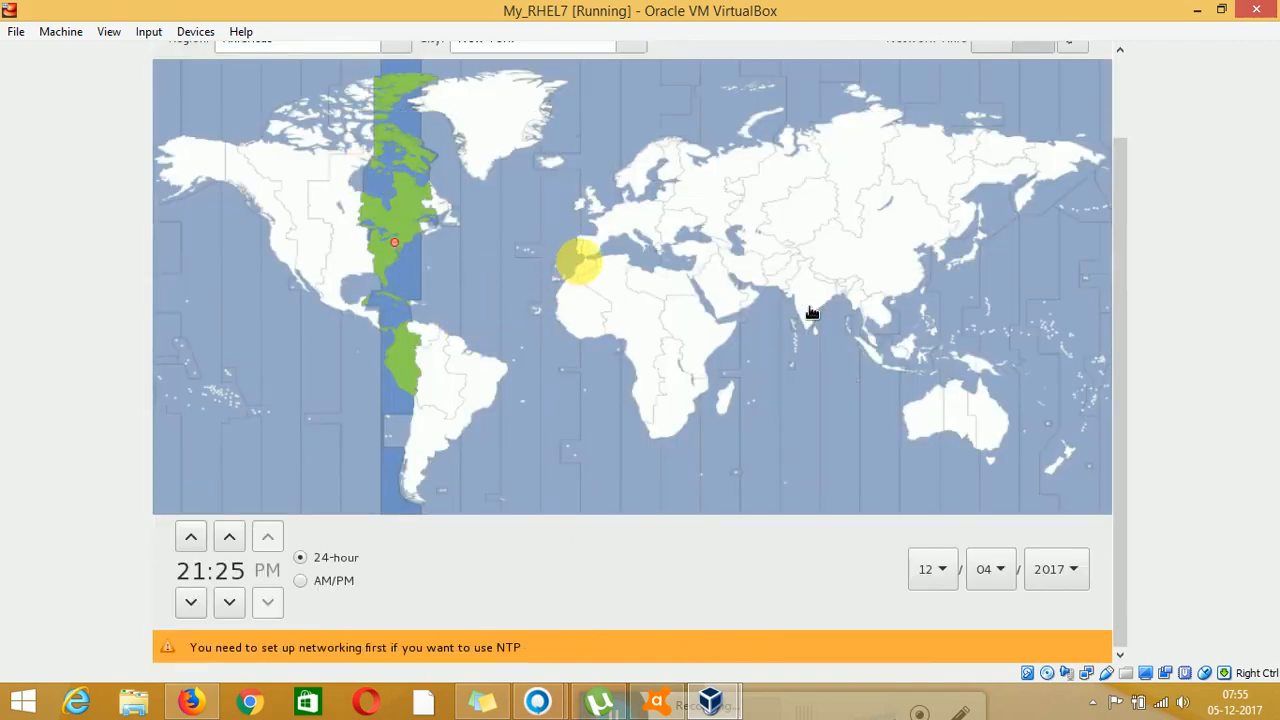
Set the timezone to Asia/Kolkata by picking India on the map, and confirm
{"action": "left_click", "coordinate": [812, 313]}
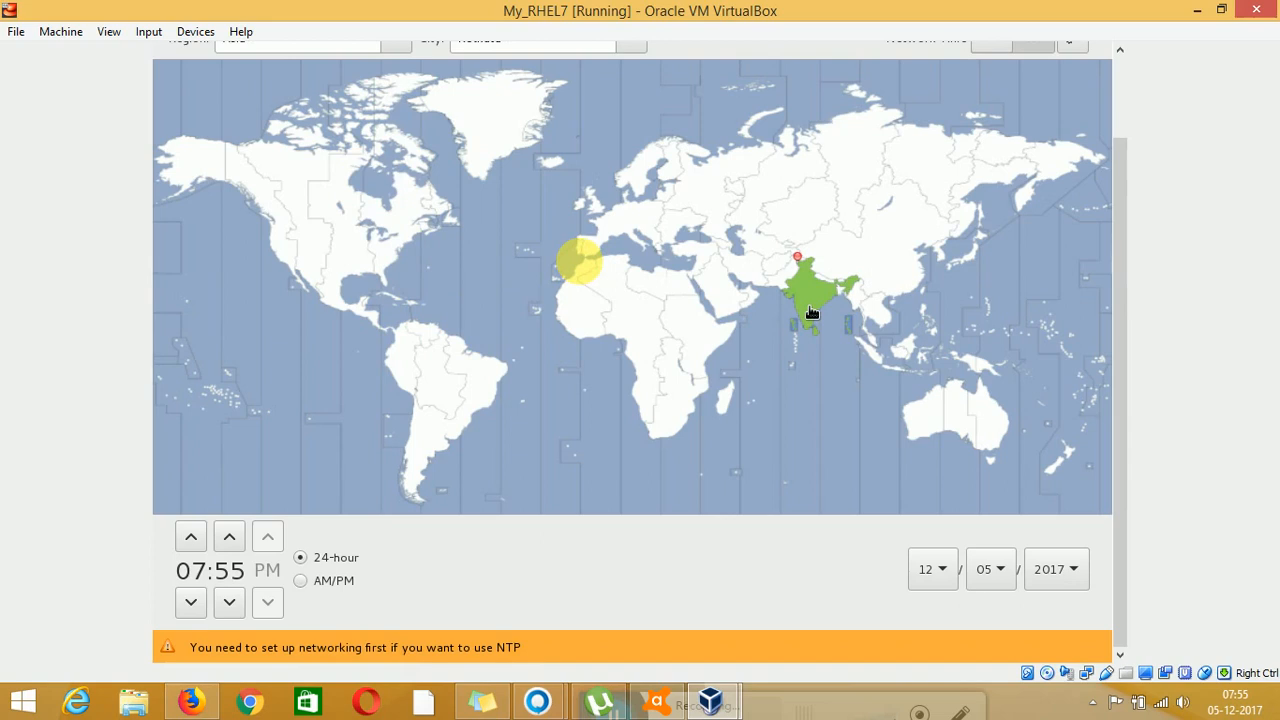
{"action": "left_click", "coordinate": [811, 309]}
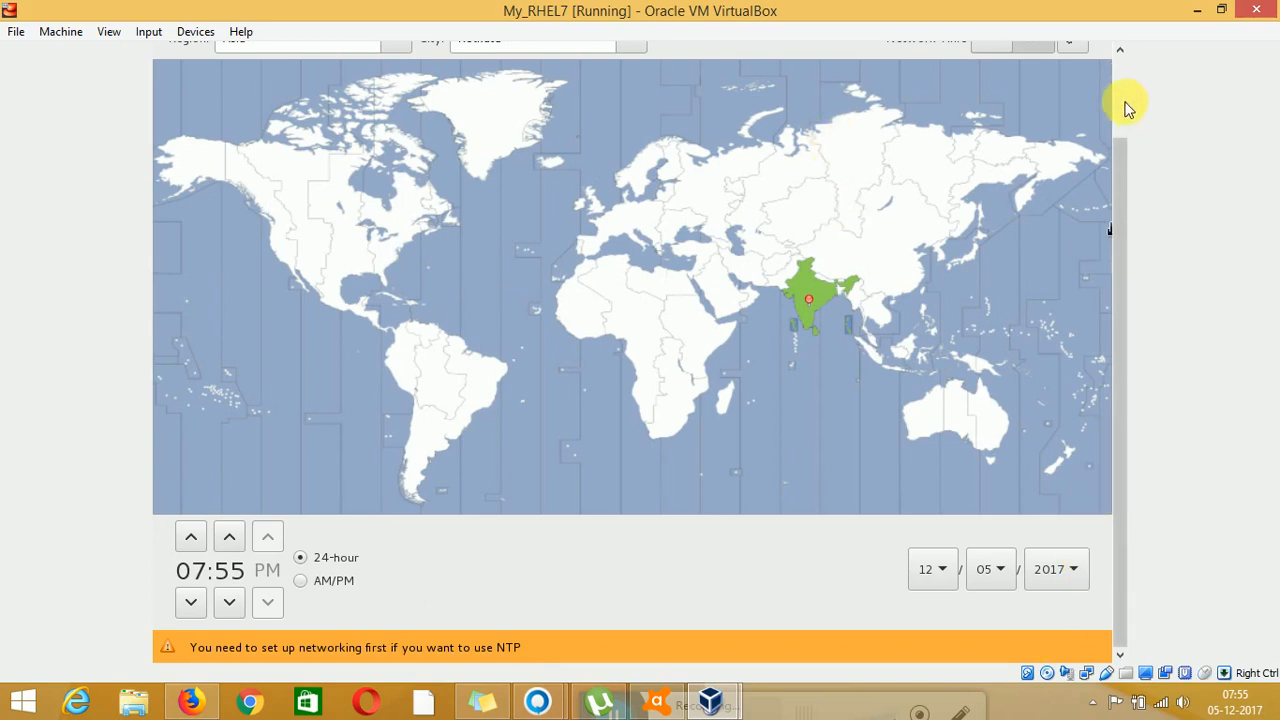
{"action": "scroll", "coordinate": [1125, 105], "scroll_direction": "up", "scroll_amount": 2}
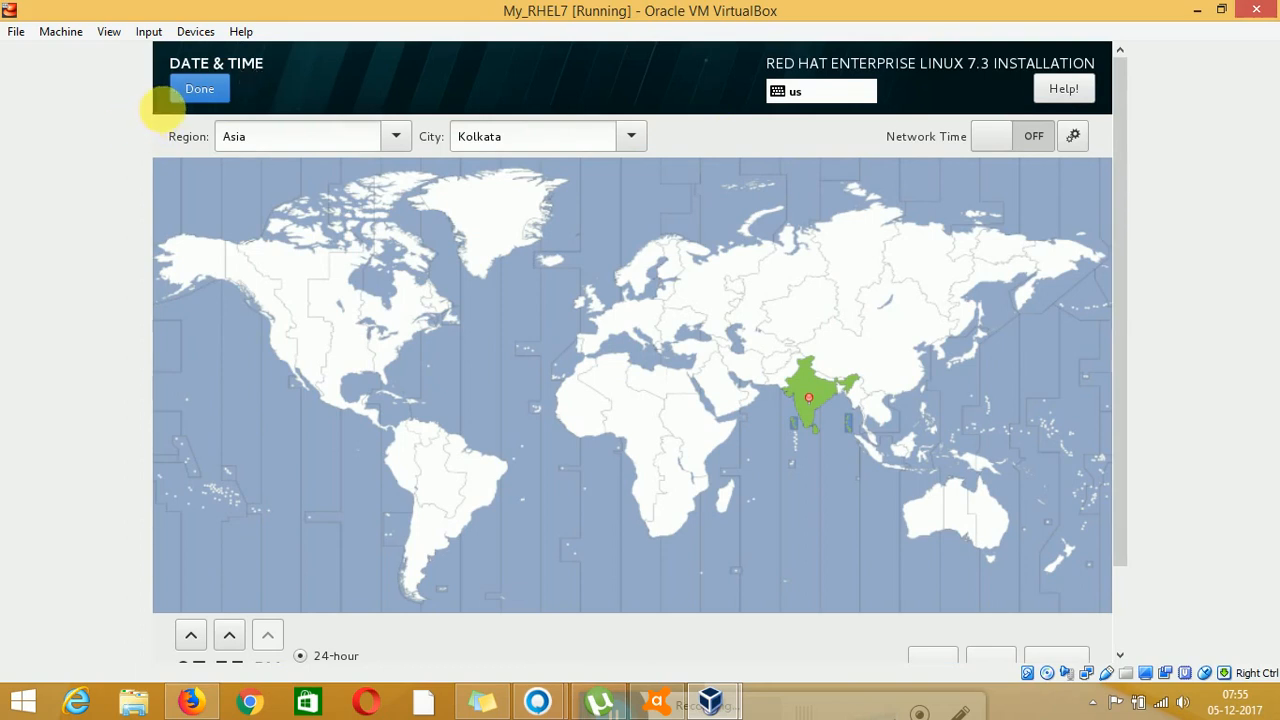
{"action": "left_click", "coordinate": [221, 99]}
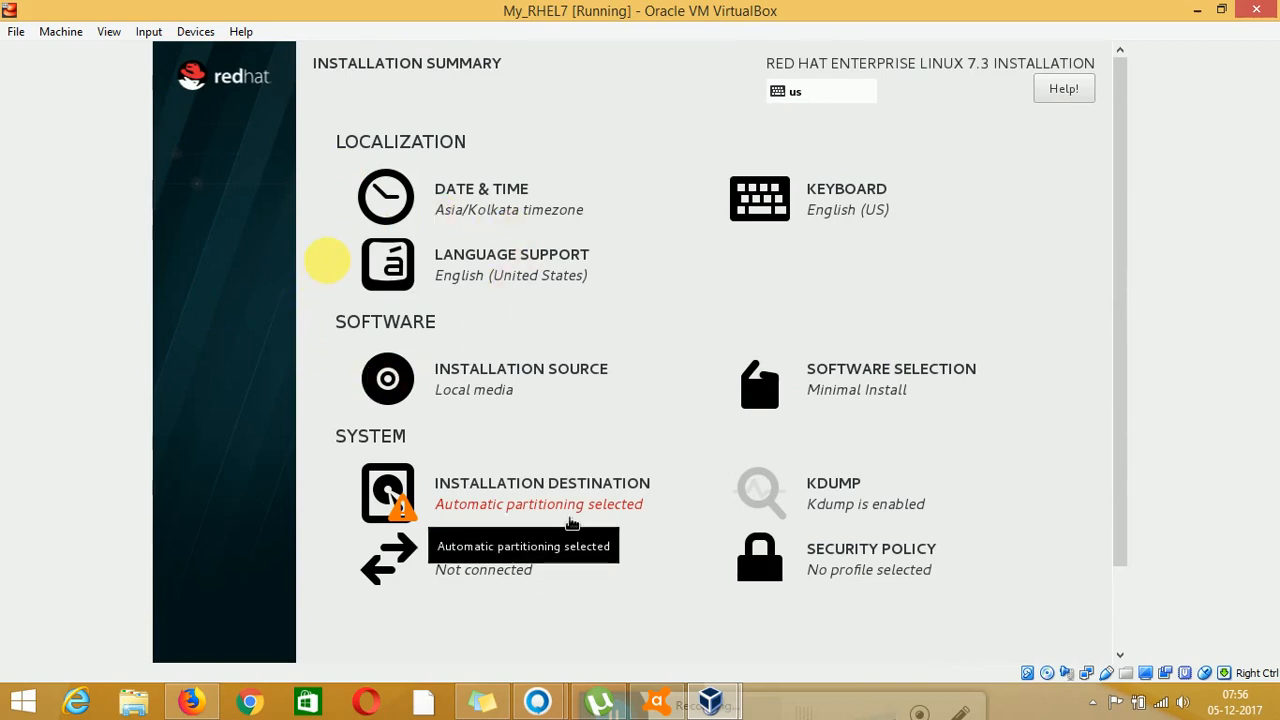
Confirm Server with GUI as the base environment in Software Selection
{"action": "left_click", "coordinate": [913, 378]}
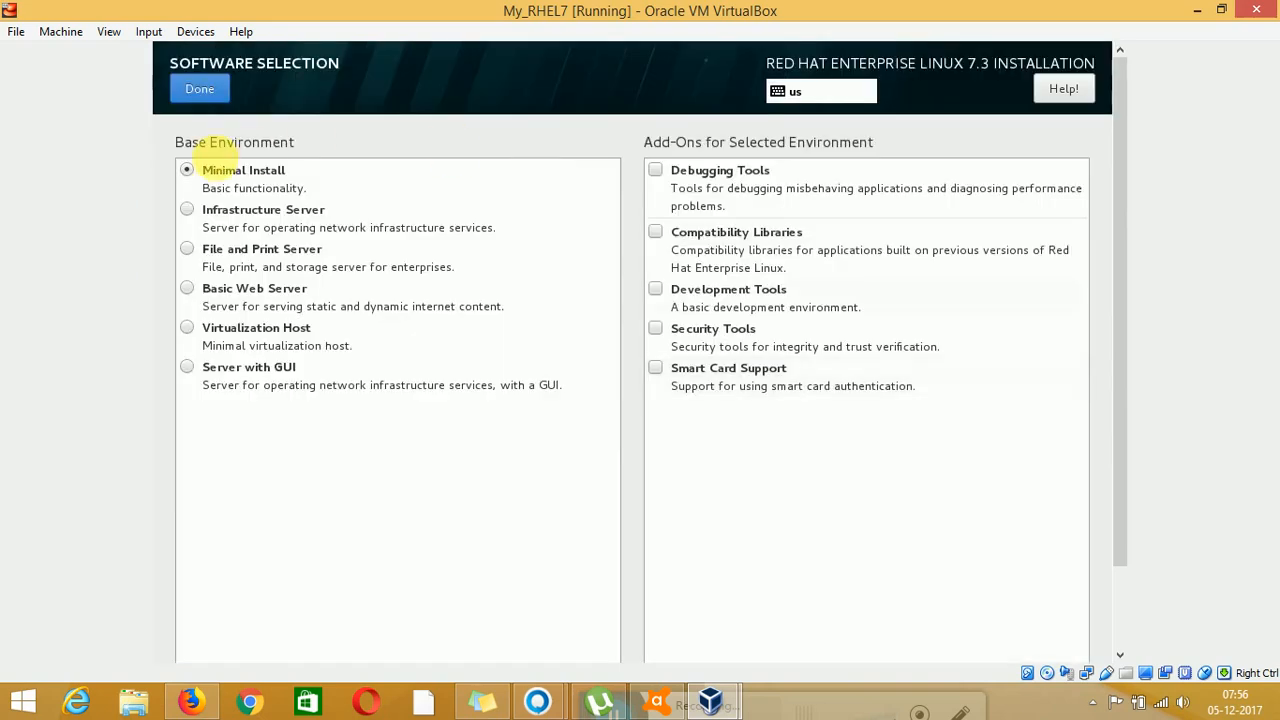
{"action": "left_click", "coordinate": [242, 372]}
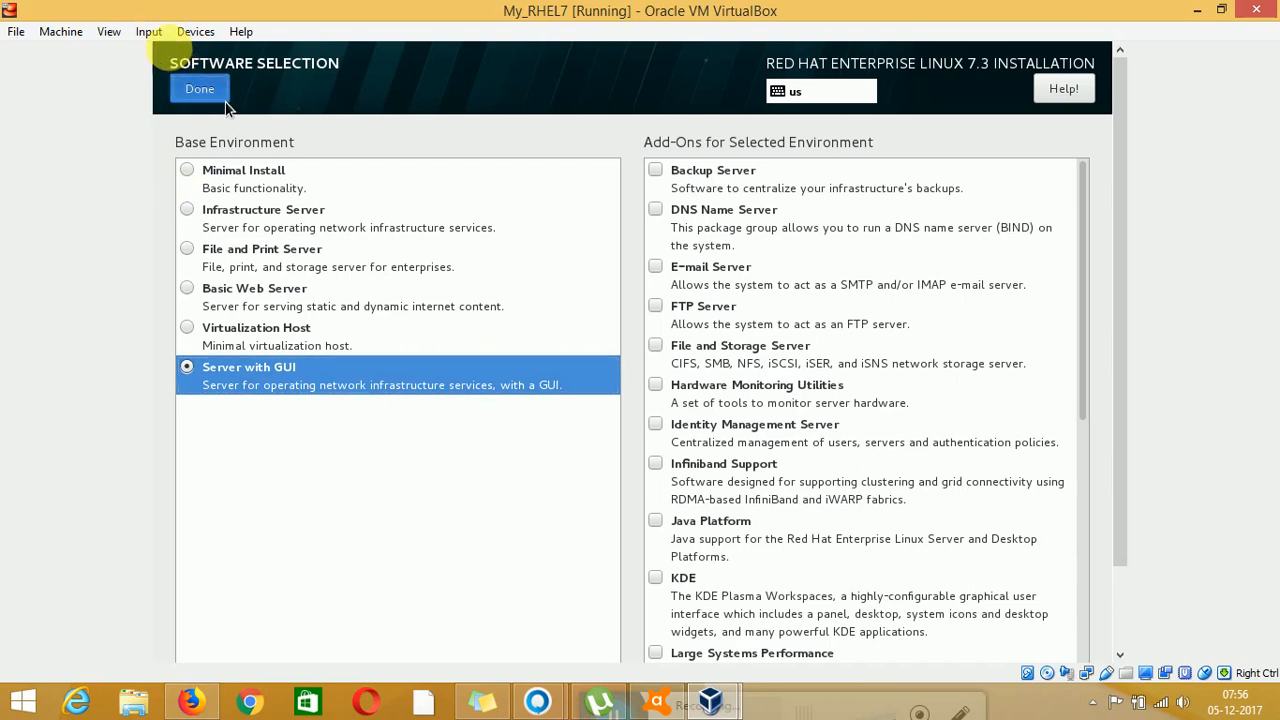
{"action": "left_click", "coordinate": [200, 89]}
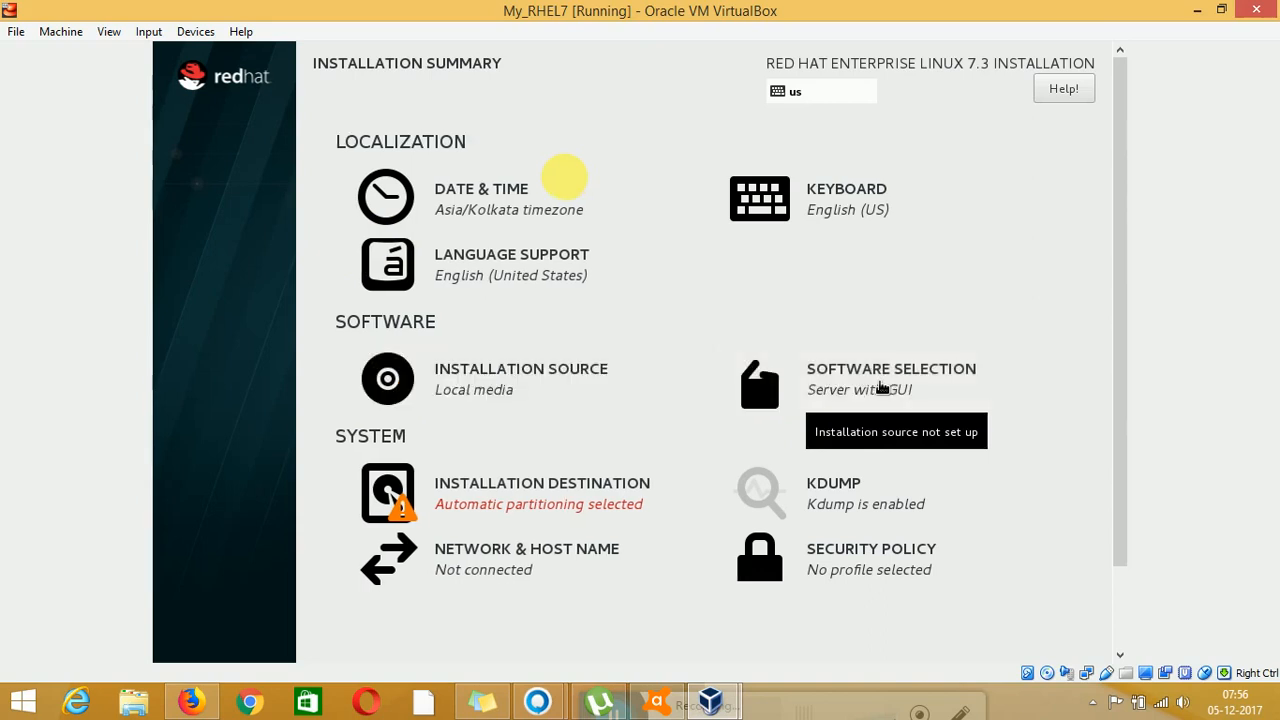
{"action": "left_click", "coordinate": [882, 388]}
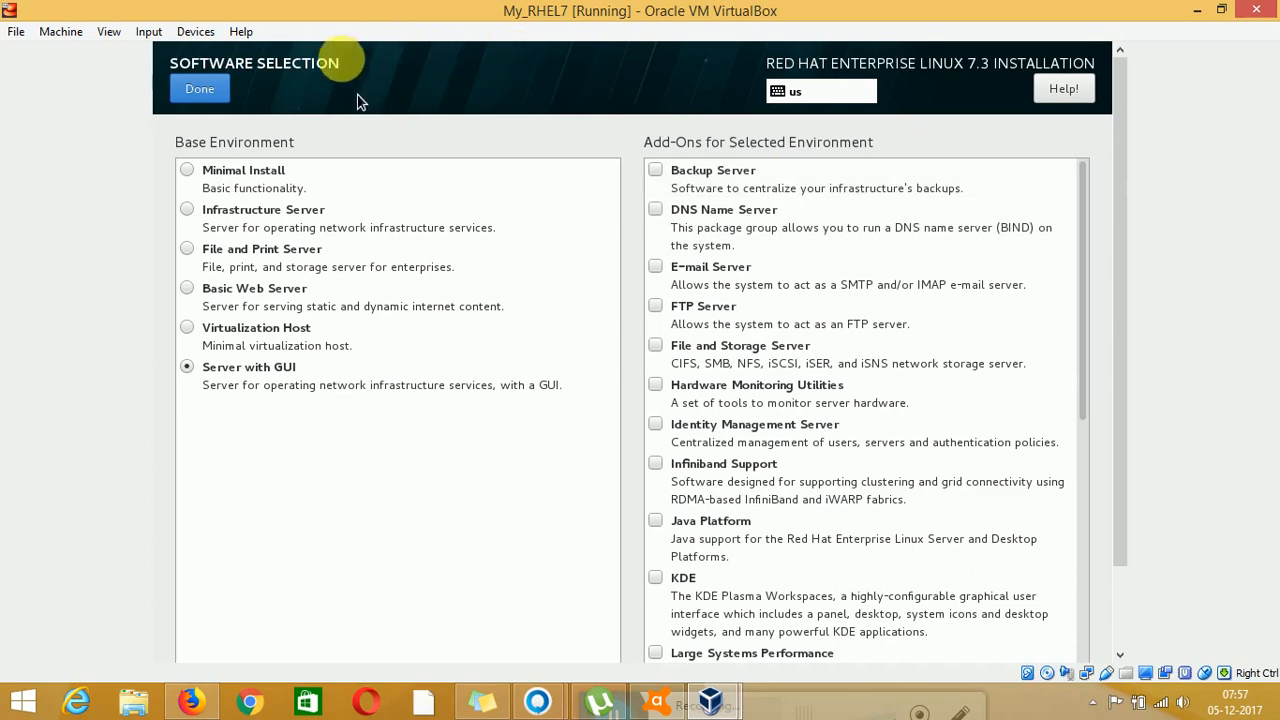
{"action": "left_click", "coordinate": [225, 93]}
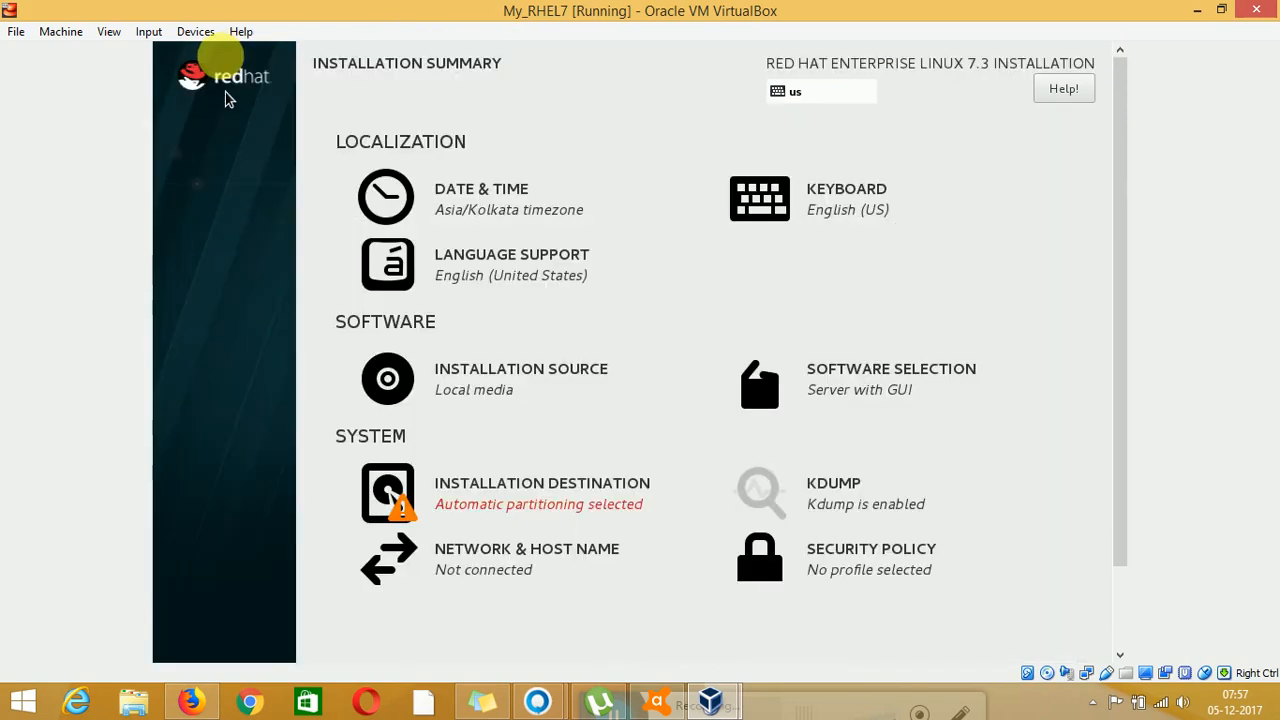
{"action": "left_click", "coordinate": [478, 498]}
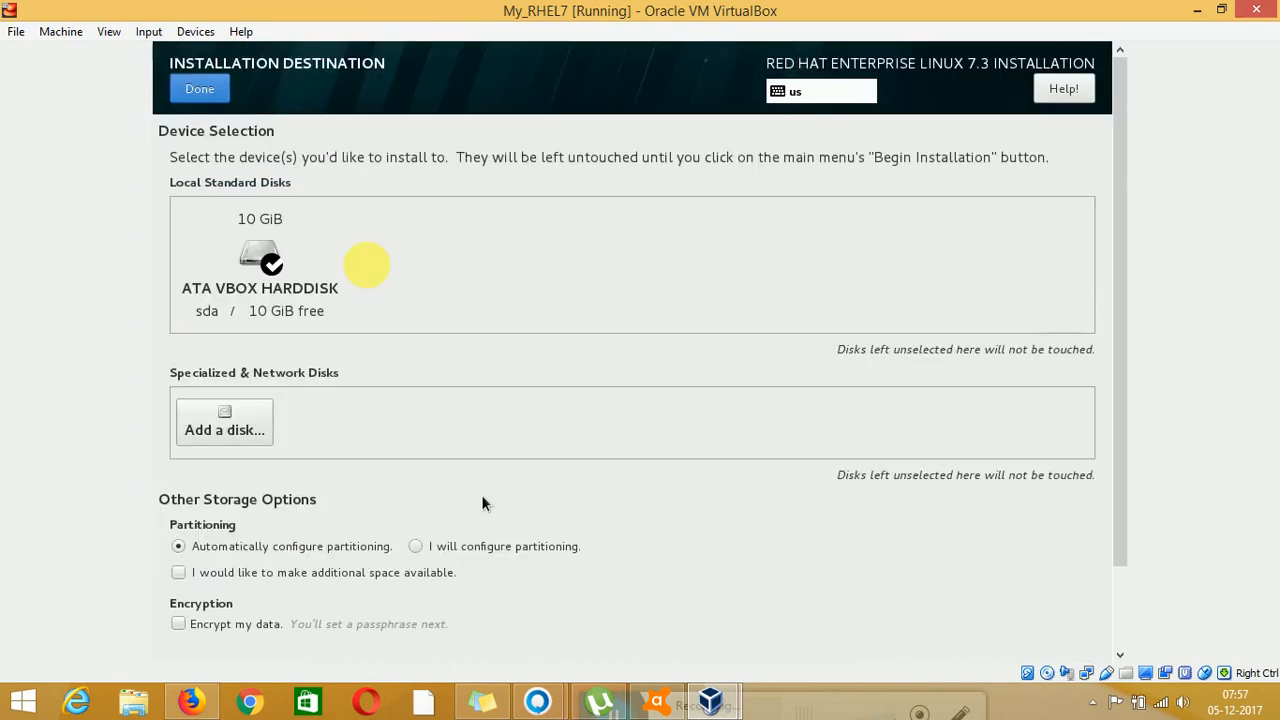
Reselect the 10 GiB ATA VBOX HARDDISK as destination, switch to full-screen mode, and confirm
{"action": "left_click", "coordinate": [249, 288]}
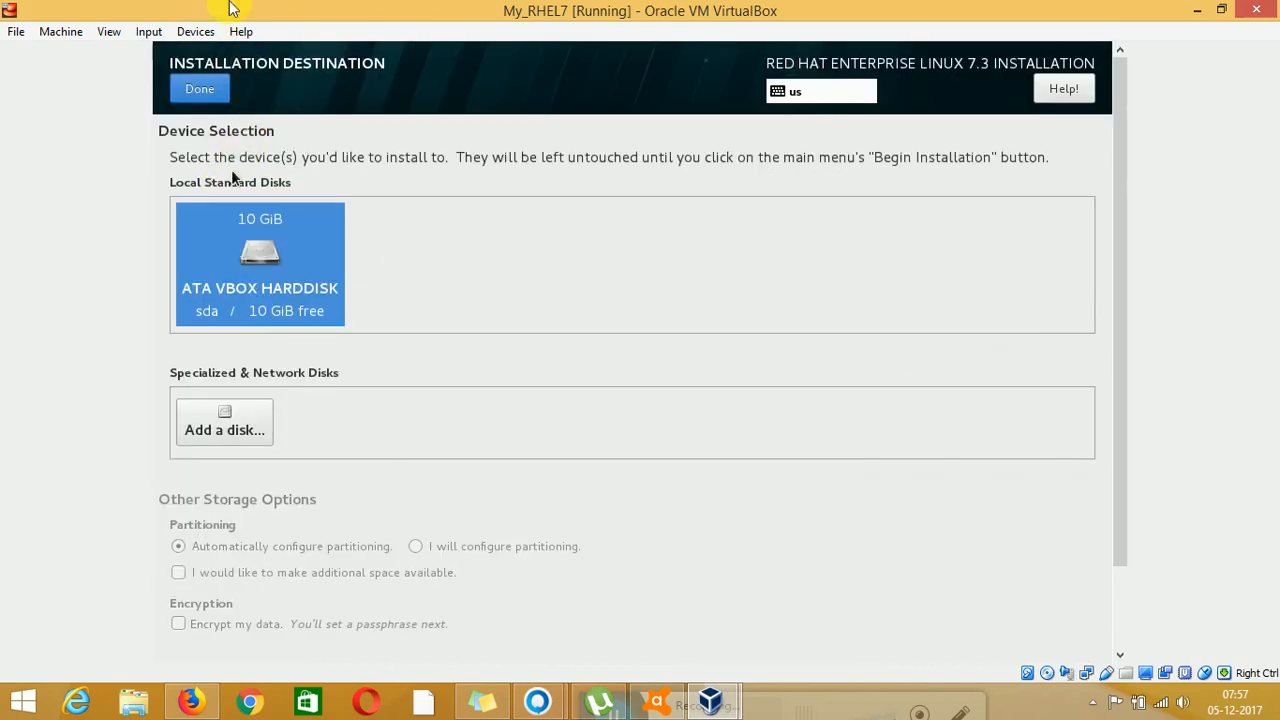
{"action": "left_click", "coordinate": [235, 225]}
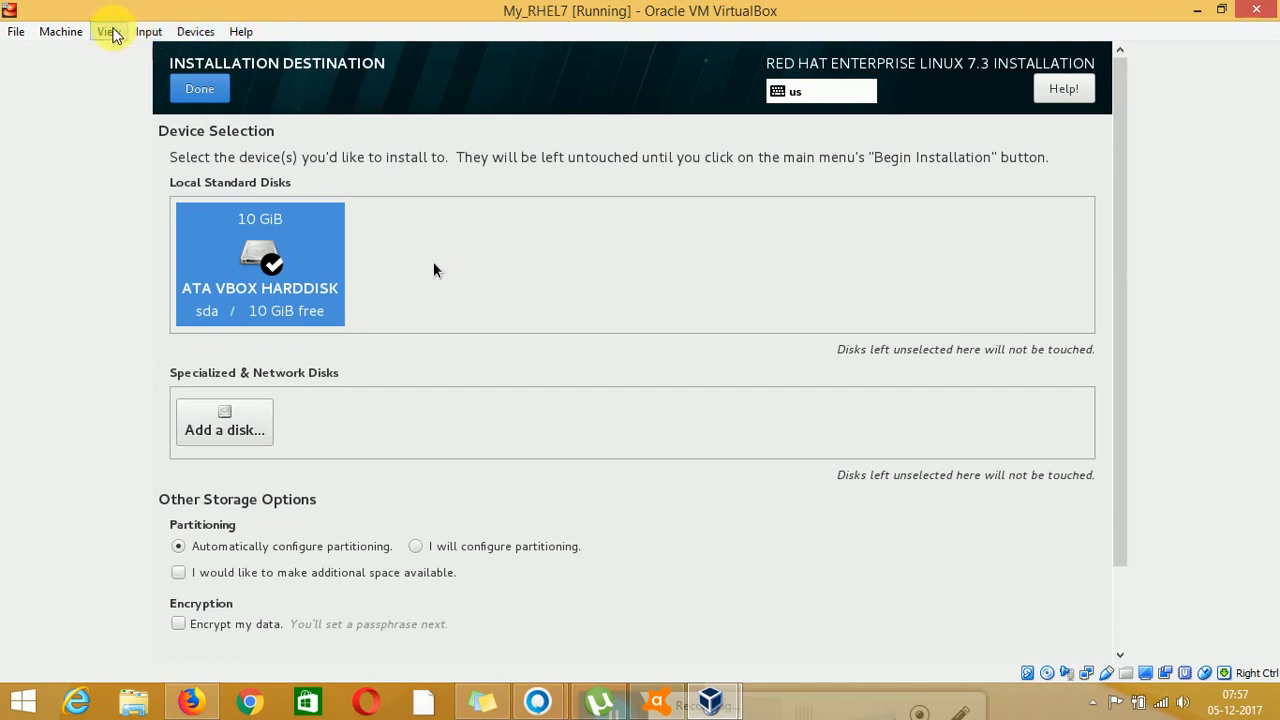
{"action": "left_click", "coordinate": [109, 31]}
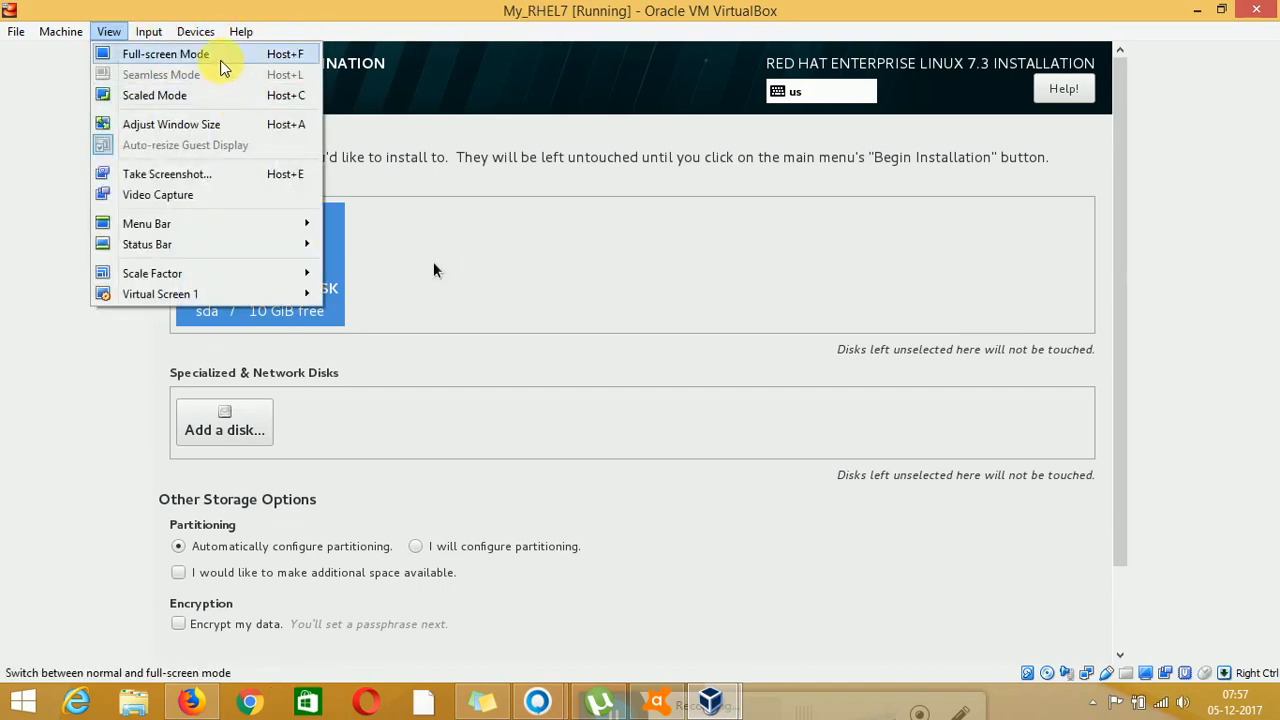
{"action": "left_click", "coordinate": [222, 56]}
{"action": "left_click", "coordinate": [218, 55]}
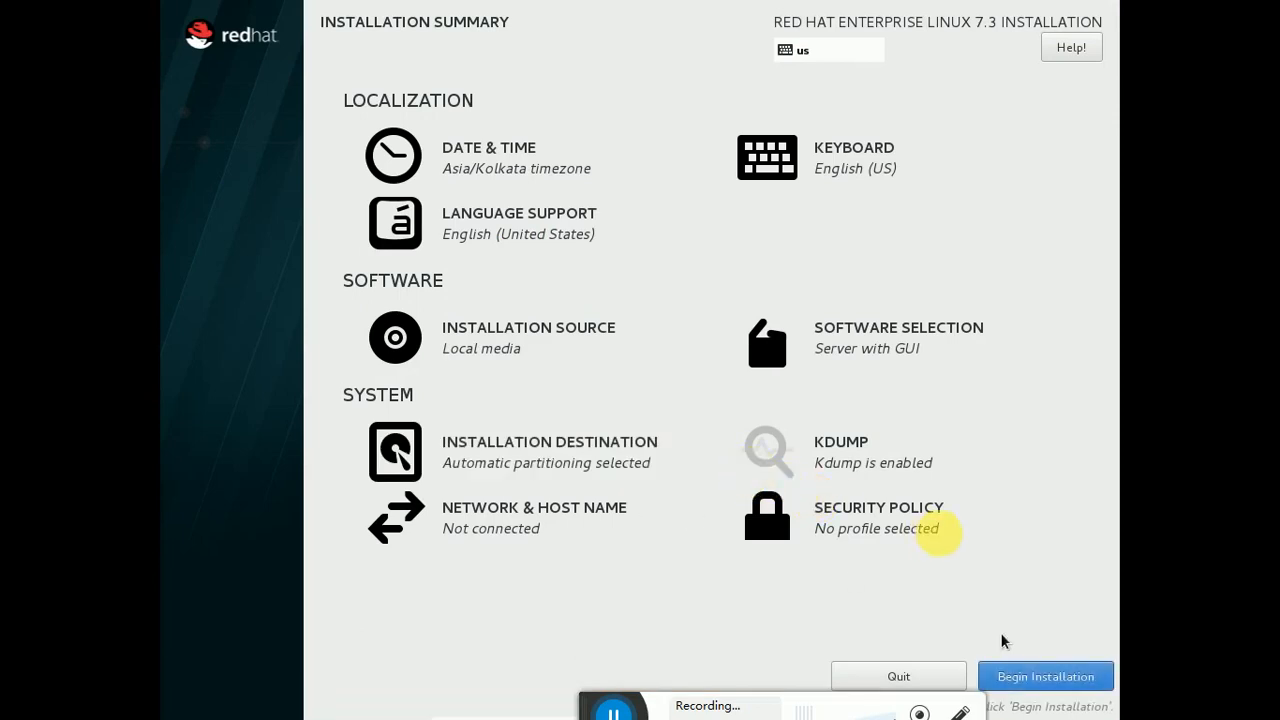
Begin the installation and set the root password in both fields, accepting the weak-password warning
{"action": "left_click", "coordinate": [1040, 679]}
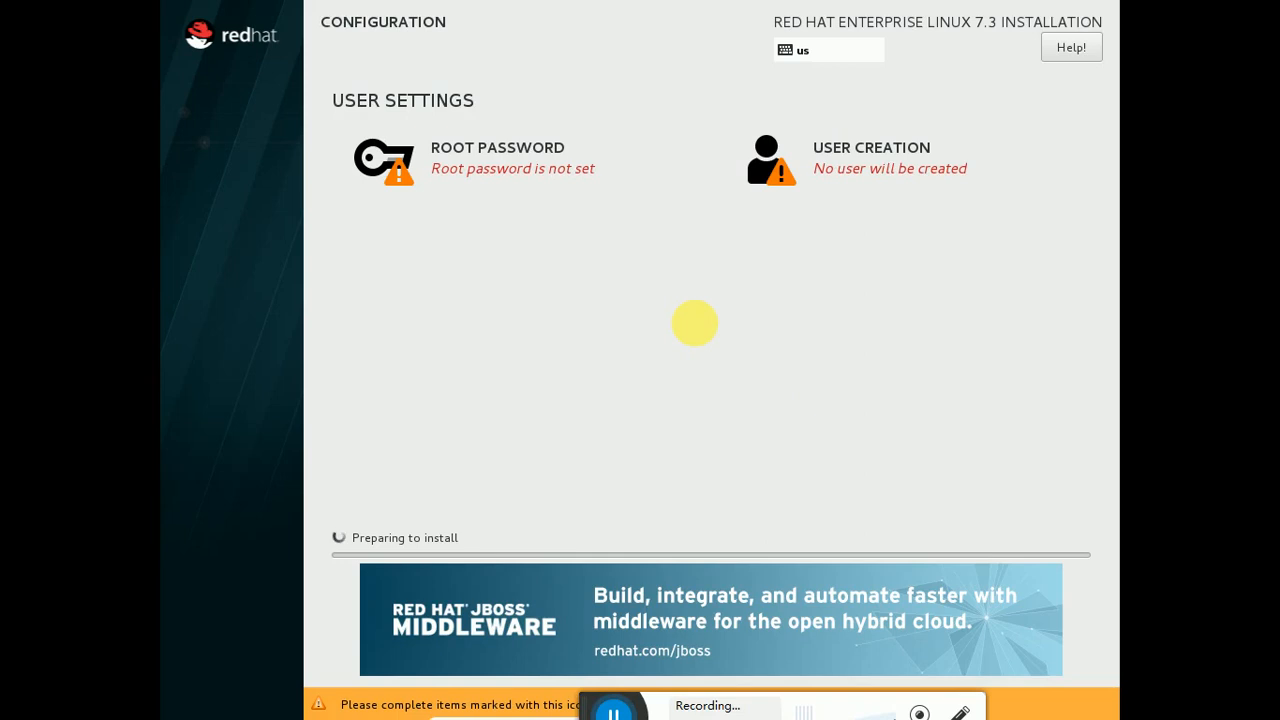
{"action": "left_click", "coordinate": [544, 170]}
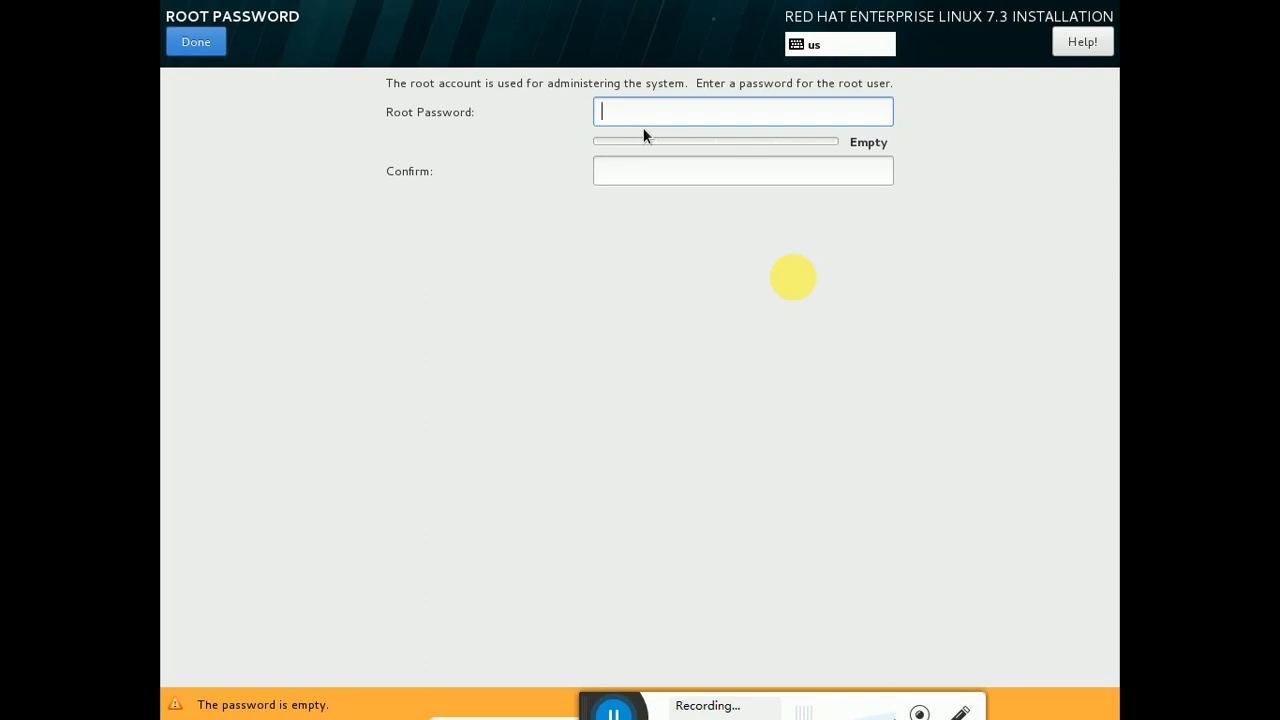
{"action": "type", "text": "••••"}
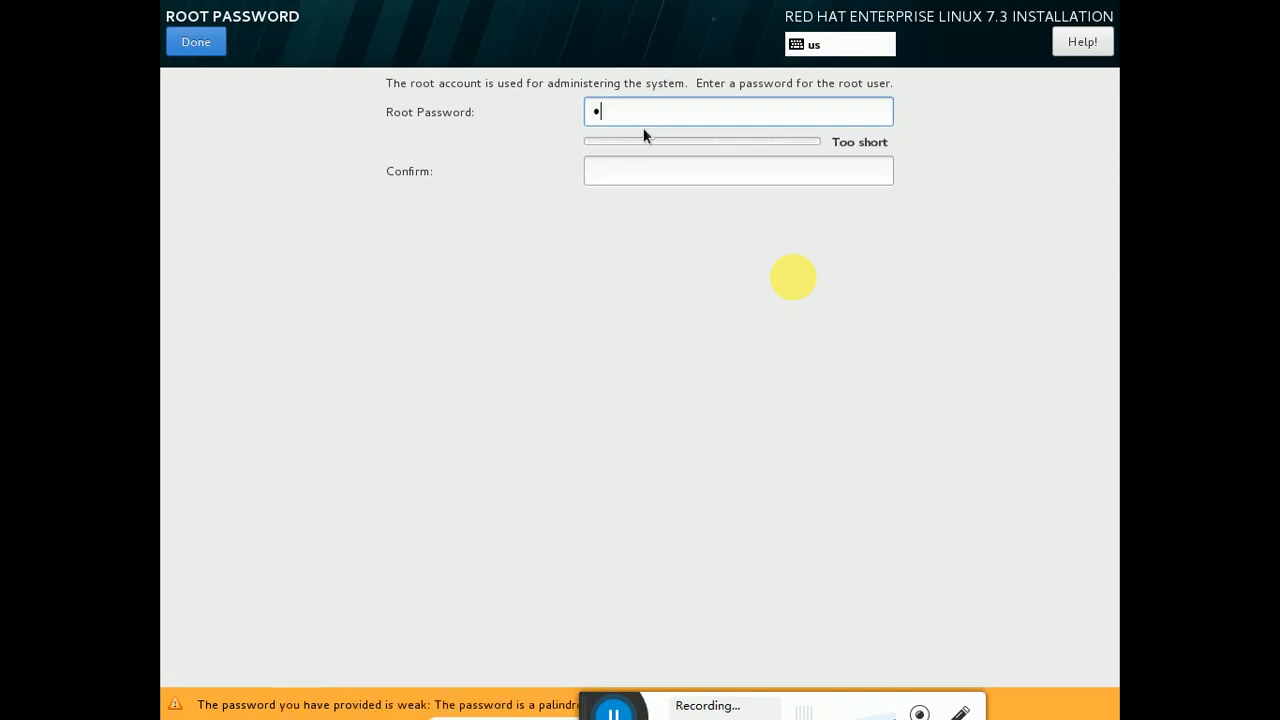
{"action": "key", "text": "Tab"}
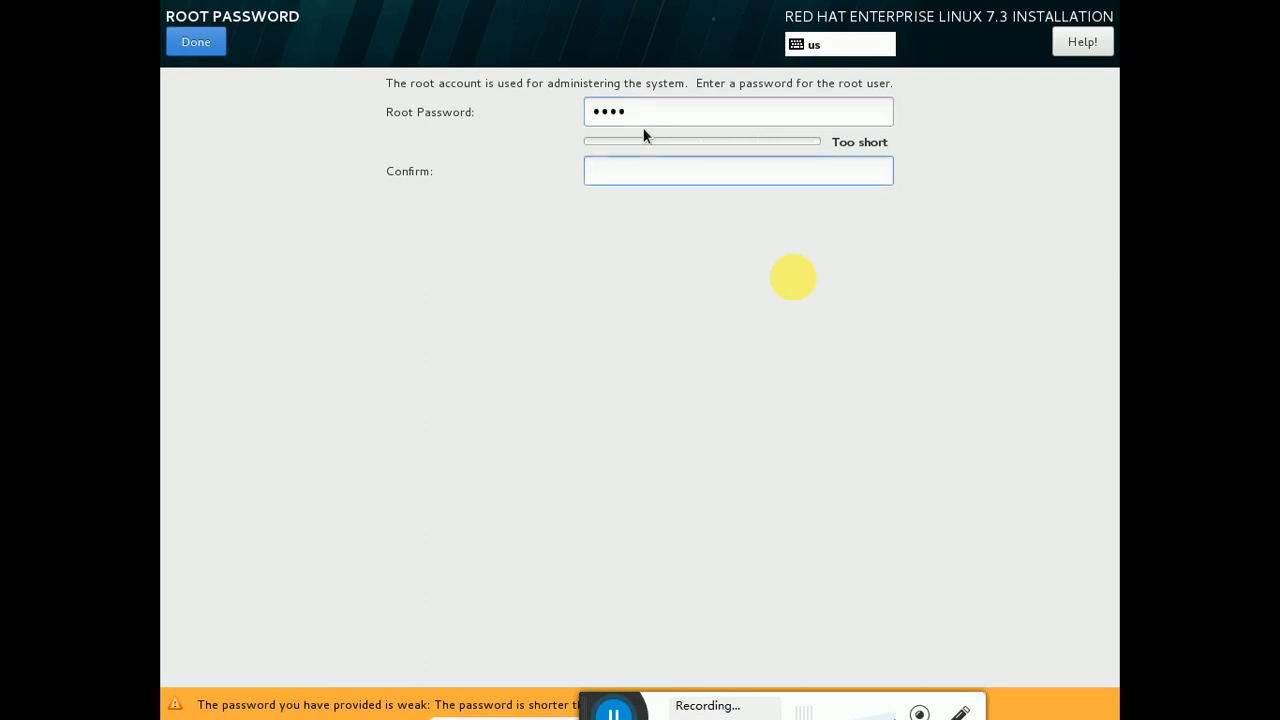
{"action": "type", "text": "••••"}
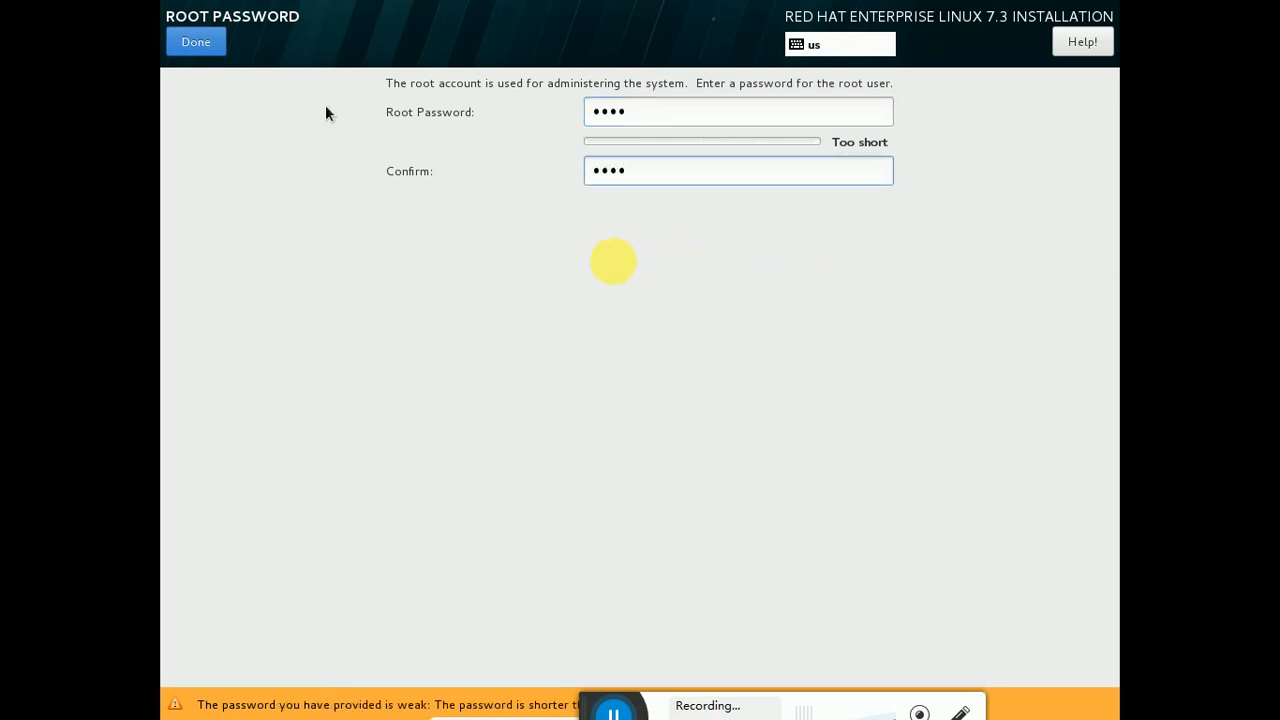
{"action": "left_click", "coordinate": [205, 40]}
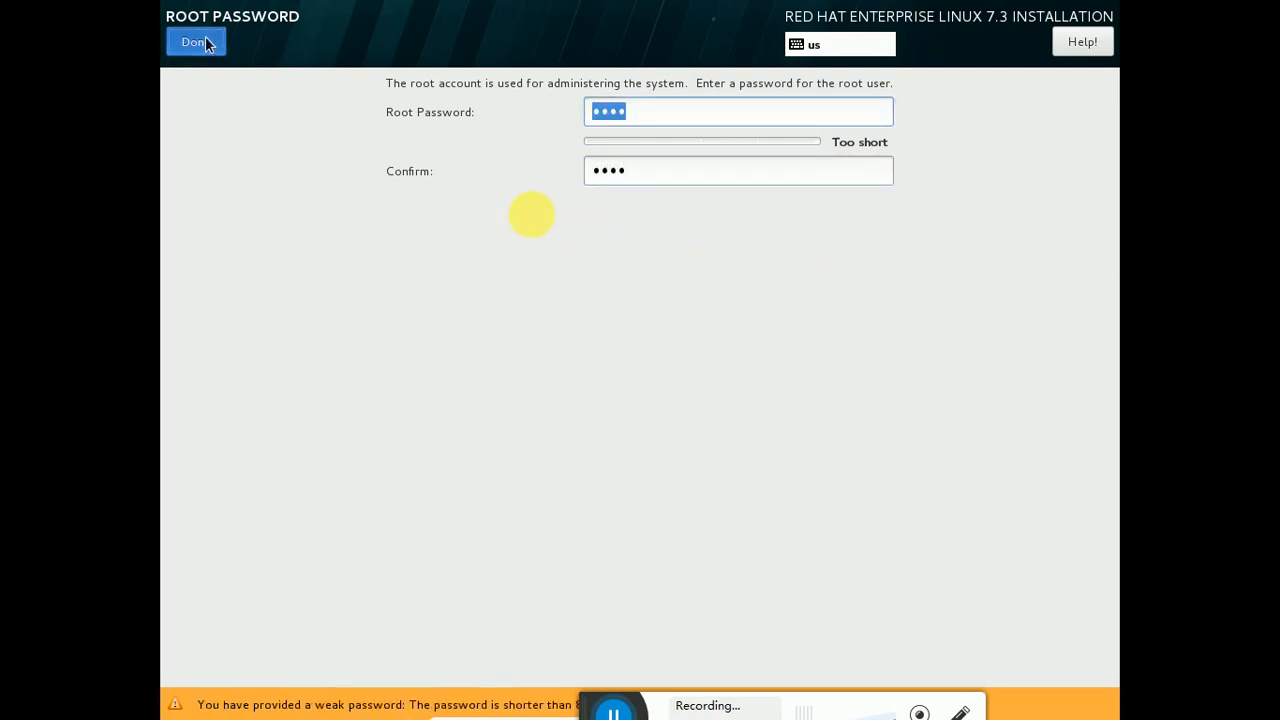
{"action": "left_click", "coordinate": [205, 40]}
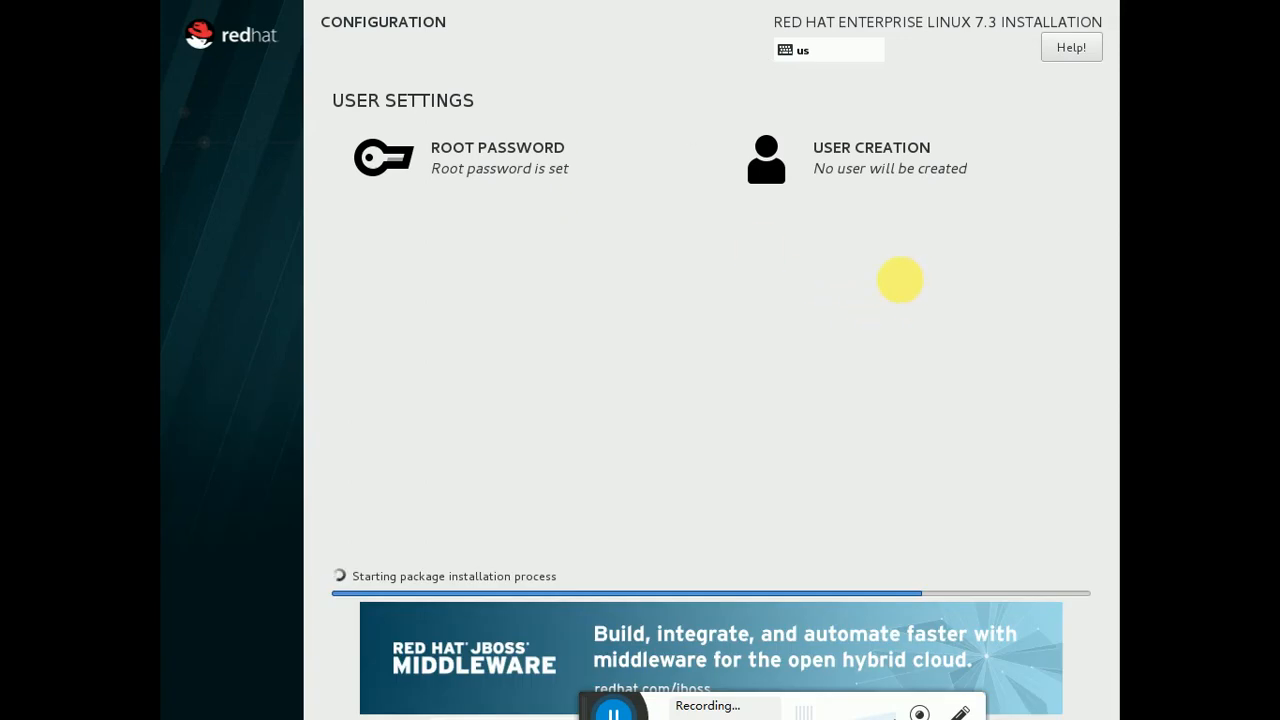
Create administrator user 'admin' with a password, accepting the weak-password warning
{"action": "left_click", "coordinate": [914, 186]}
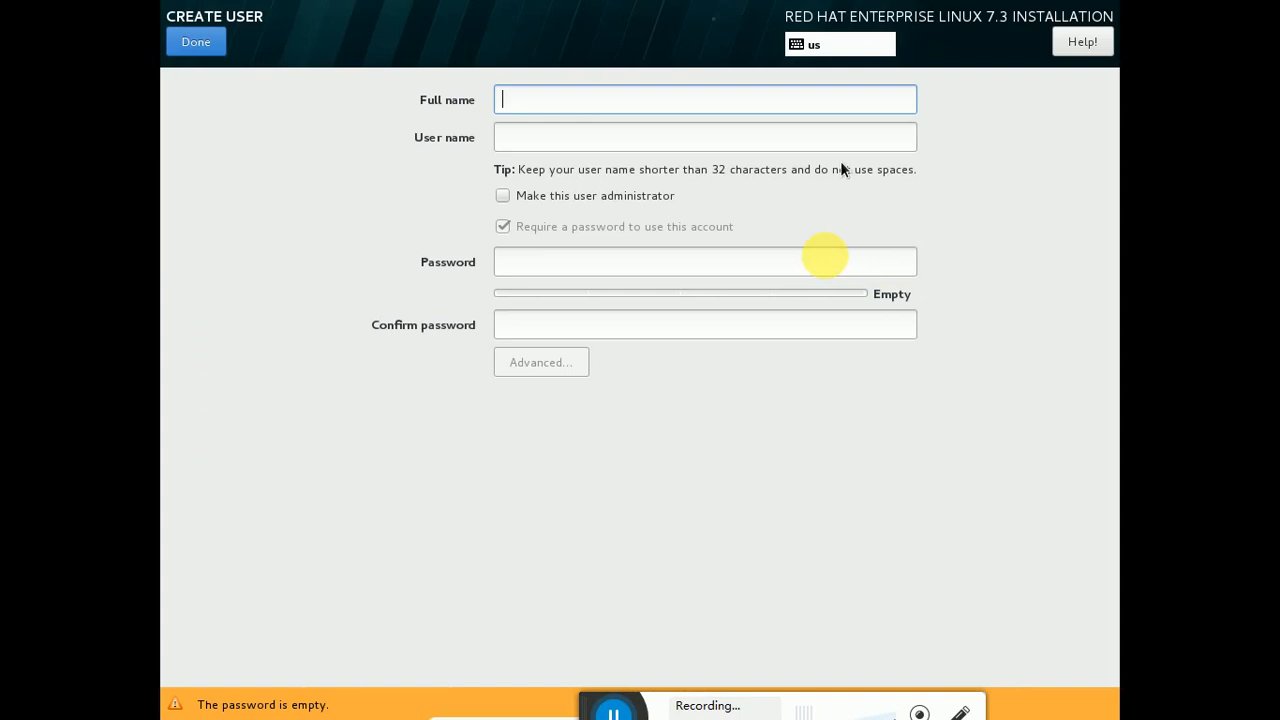
{"action": "type", "text": "admin"}
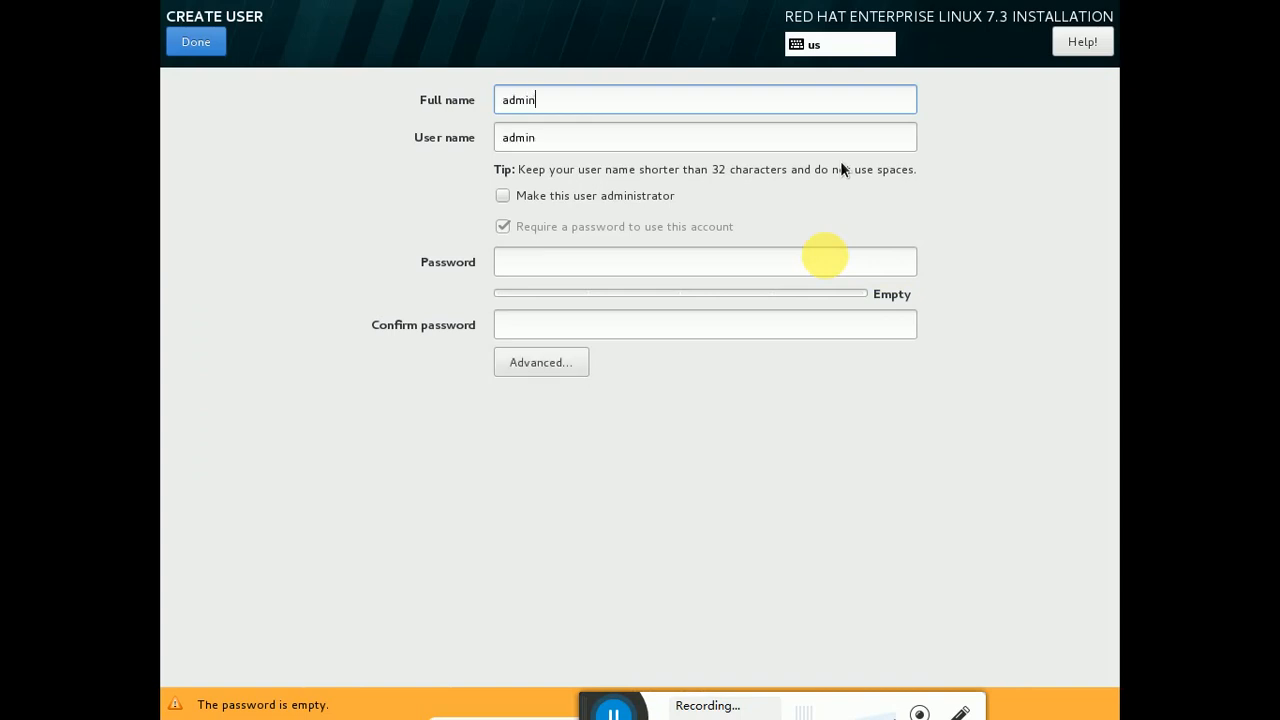
{"action": "key", "text": "Tab"}
{"action": "key", "text": "Tab"}
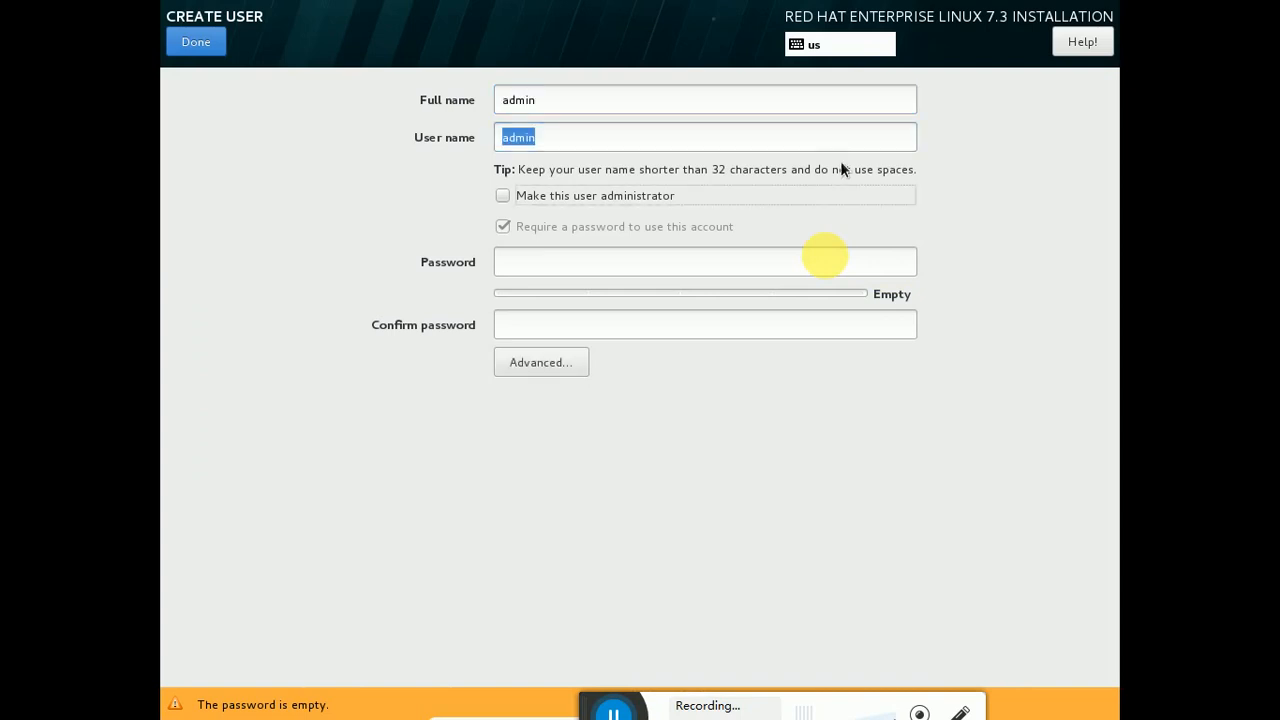
{"action": "key", "text": "space"}
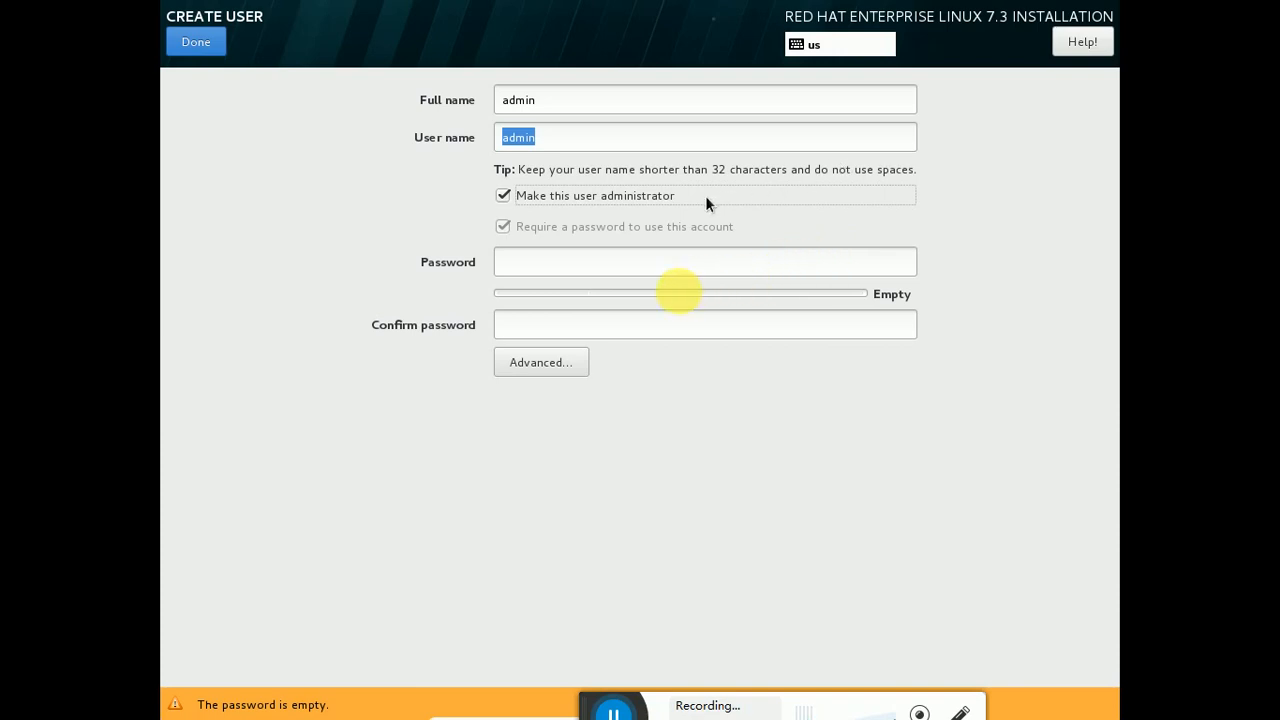
{"action": "left_click", "coordinate": [670, 258]}
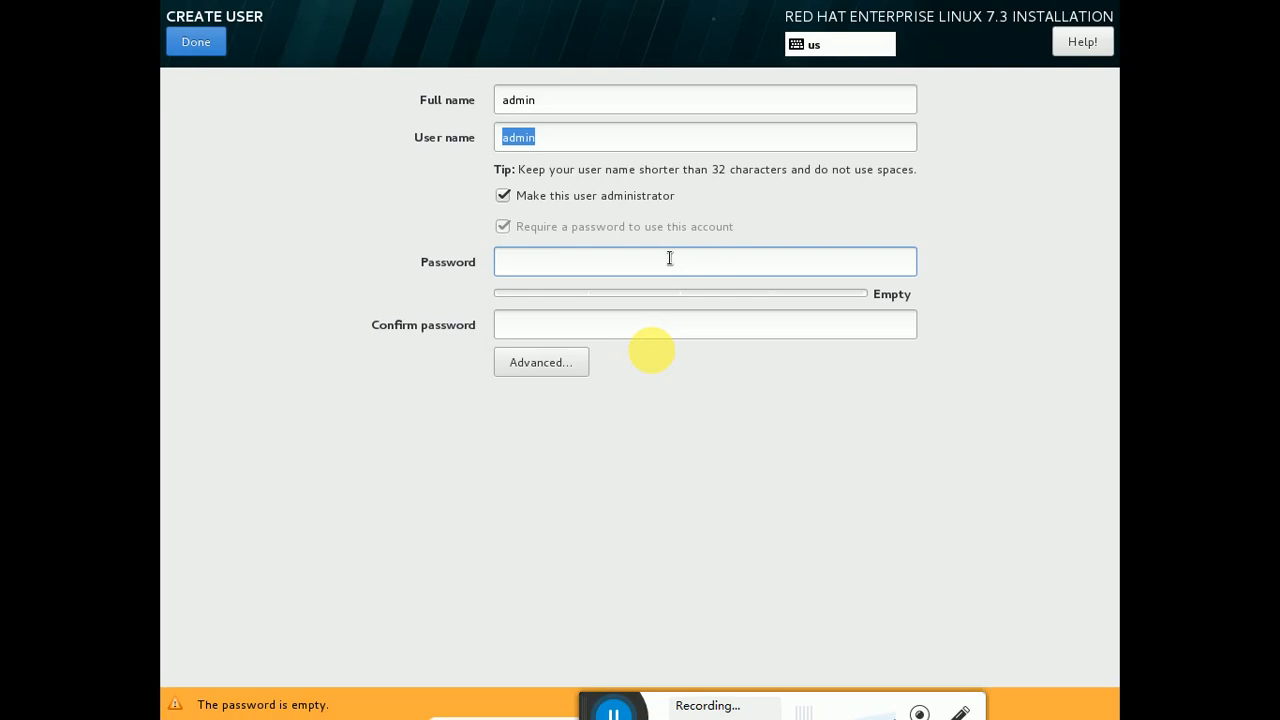
{"action": "type", "text": "admin"}
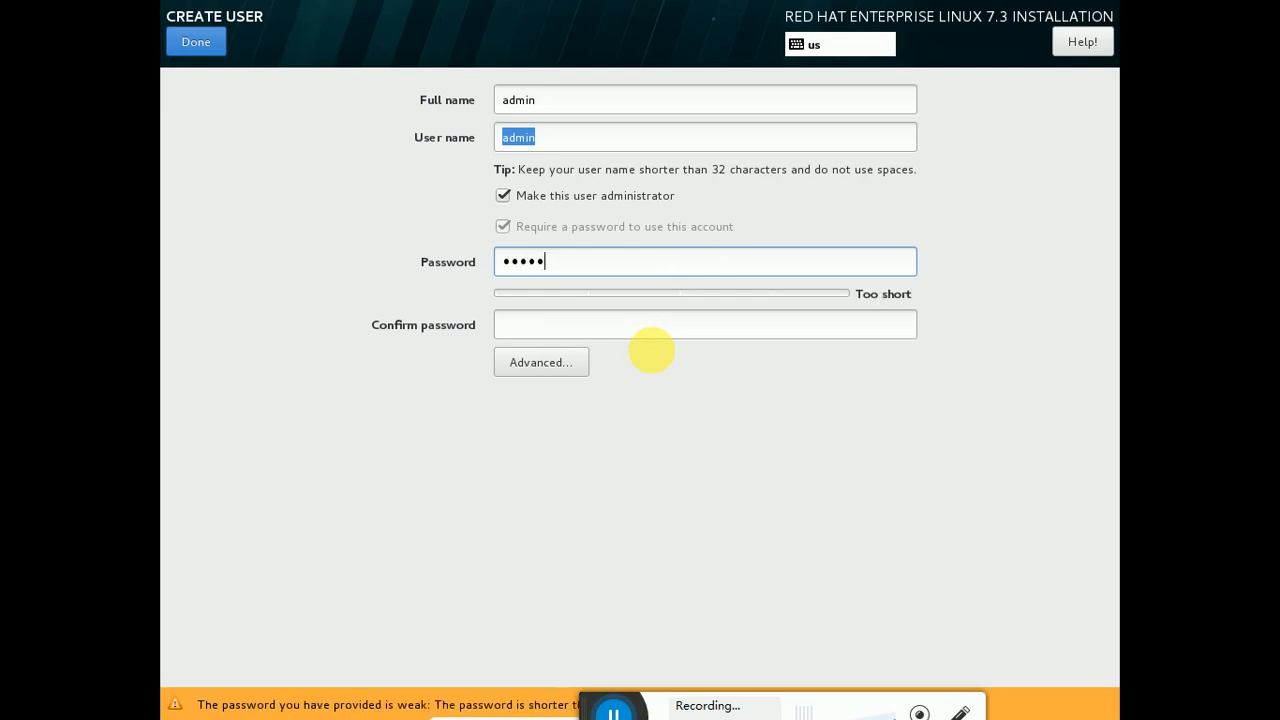
{"action": "type", "text": "admin"}
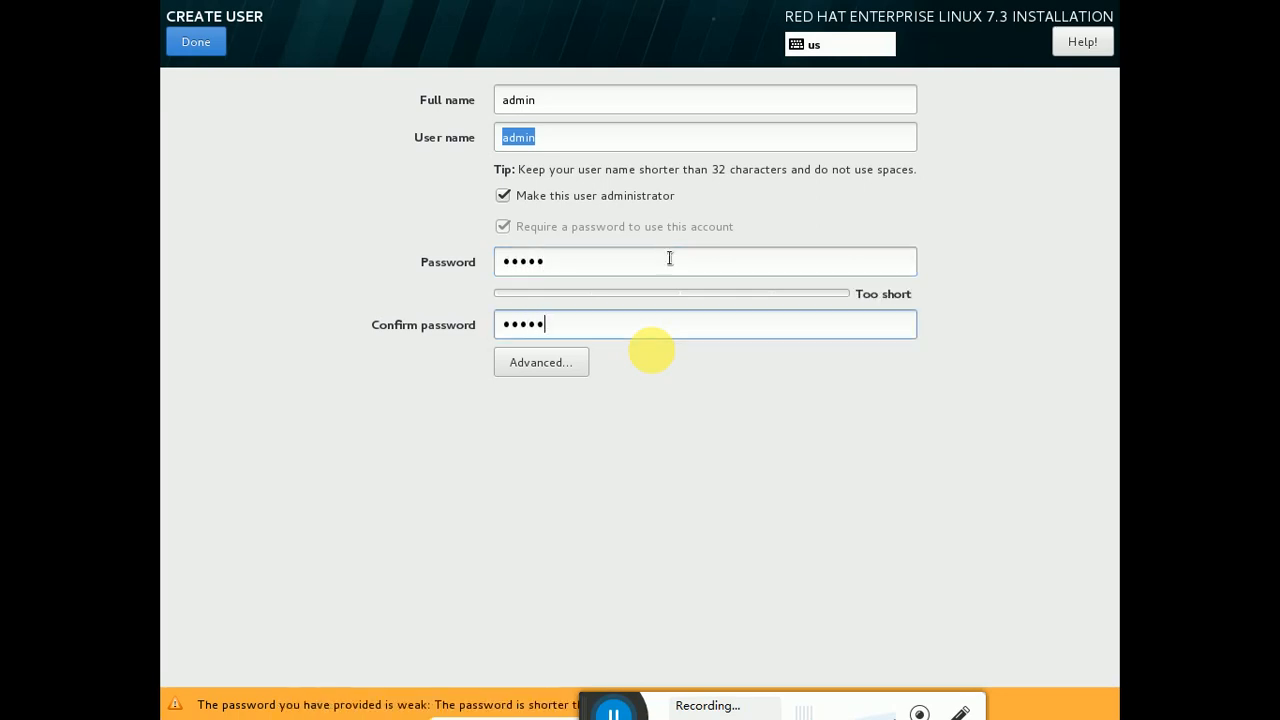
{"action": "left_click", "coordinate": [197, 43]}
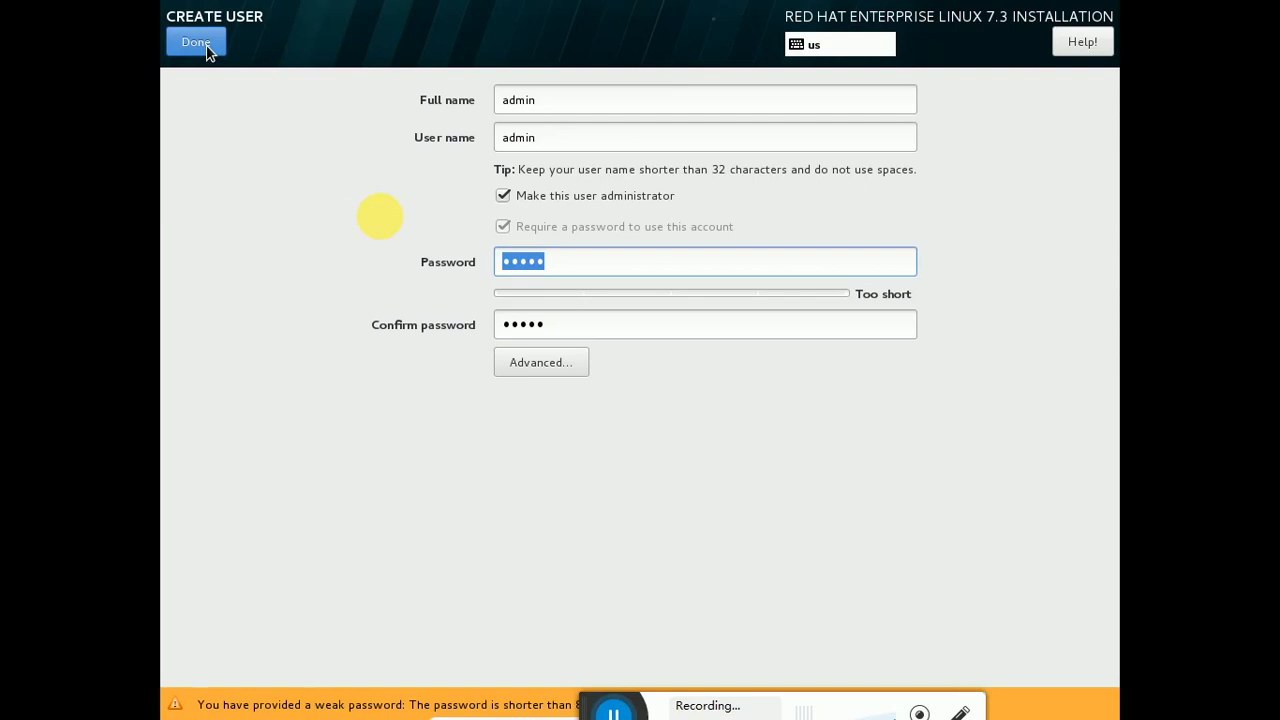
{"action": "left_click", "coordinate": [208, 50]}
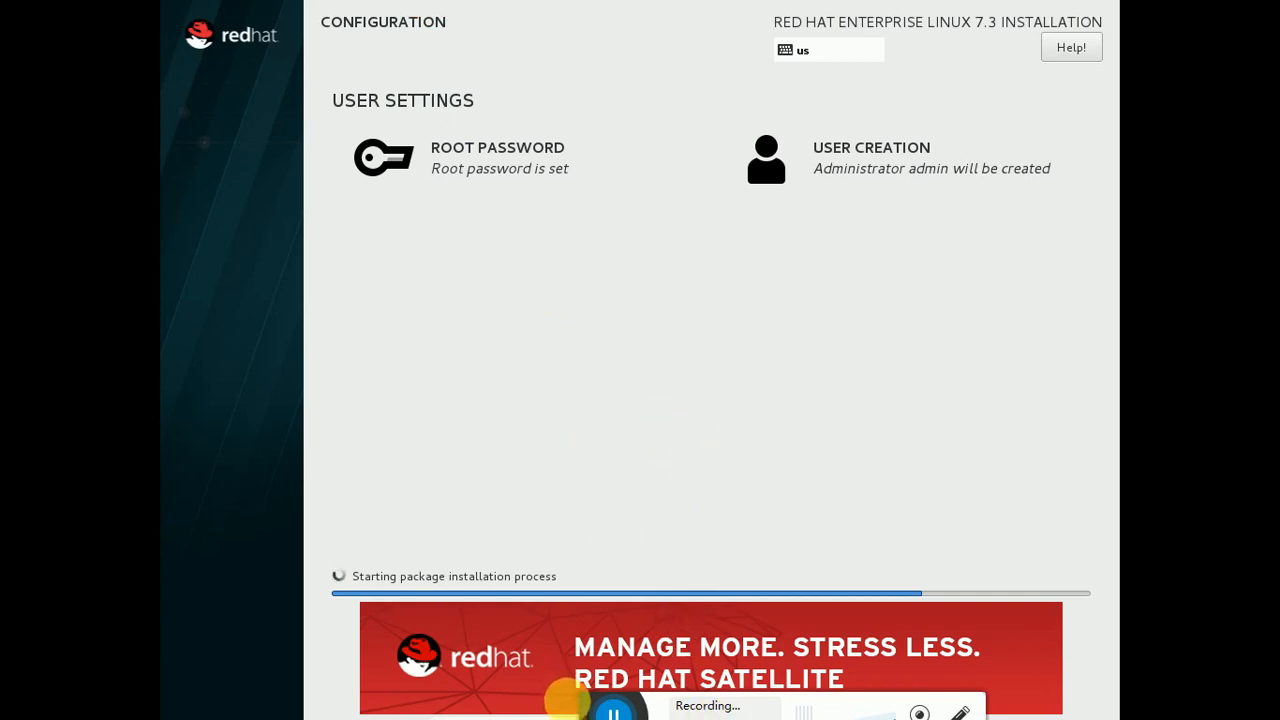
{"action": "mouse_move", "coordinate": [578, 710]}
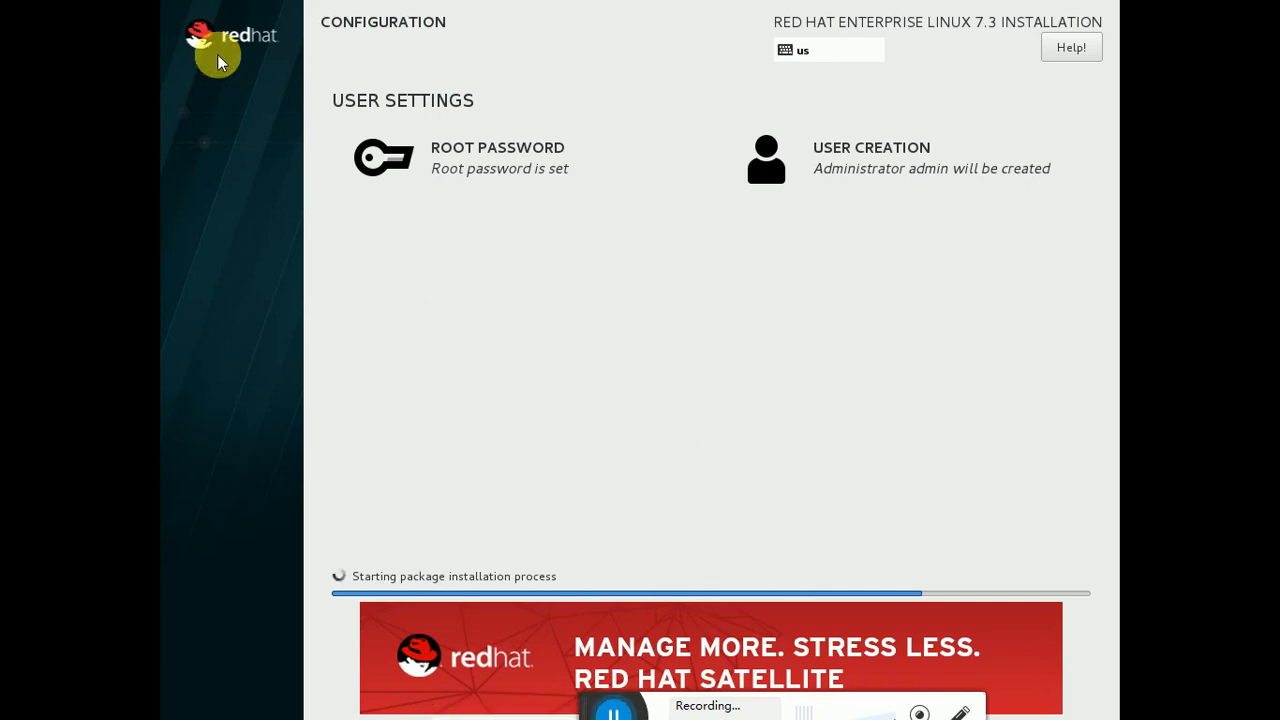
Reboot the finished installation so the VM returns to the GRUB boot menu
{"action": "left_click", "coordinate": [615, 712]}
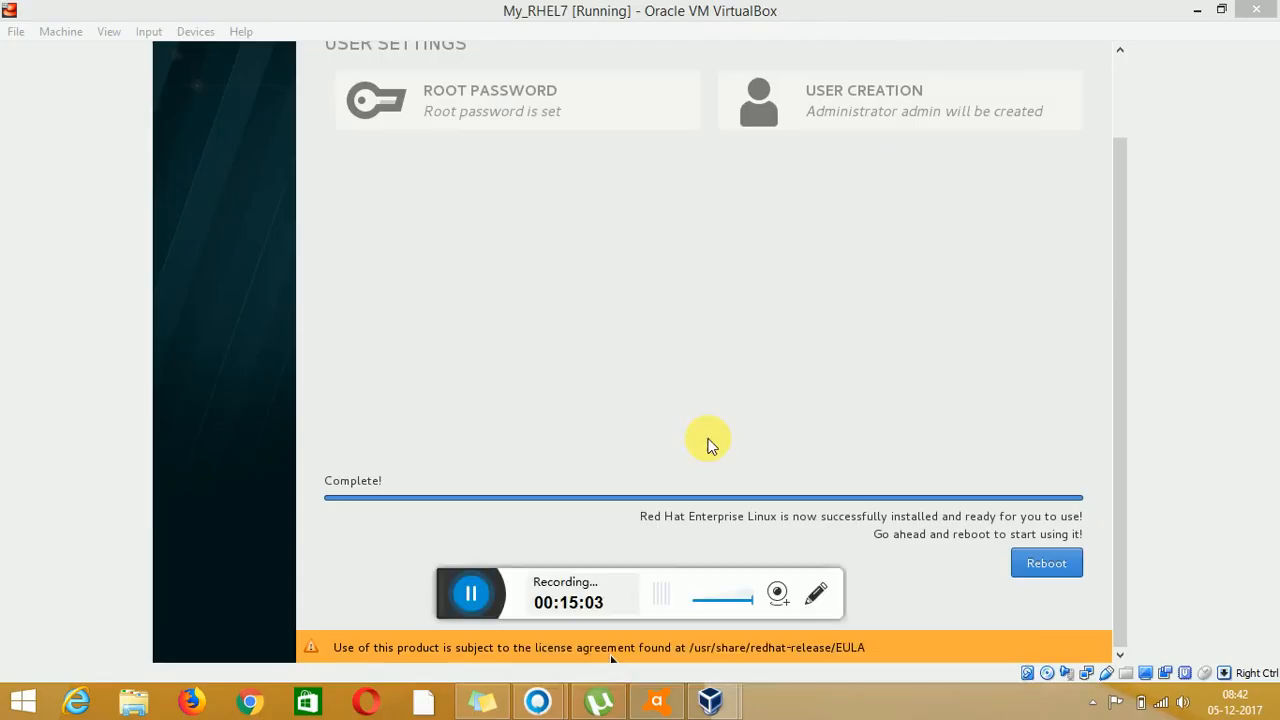
{"action": "left_click", "coordinate": [1035, 565]}
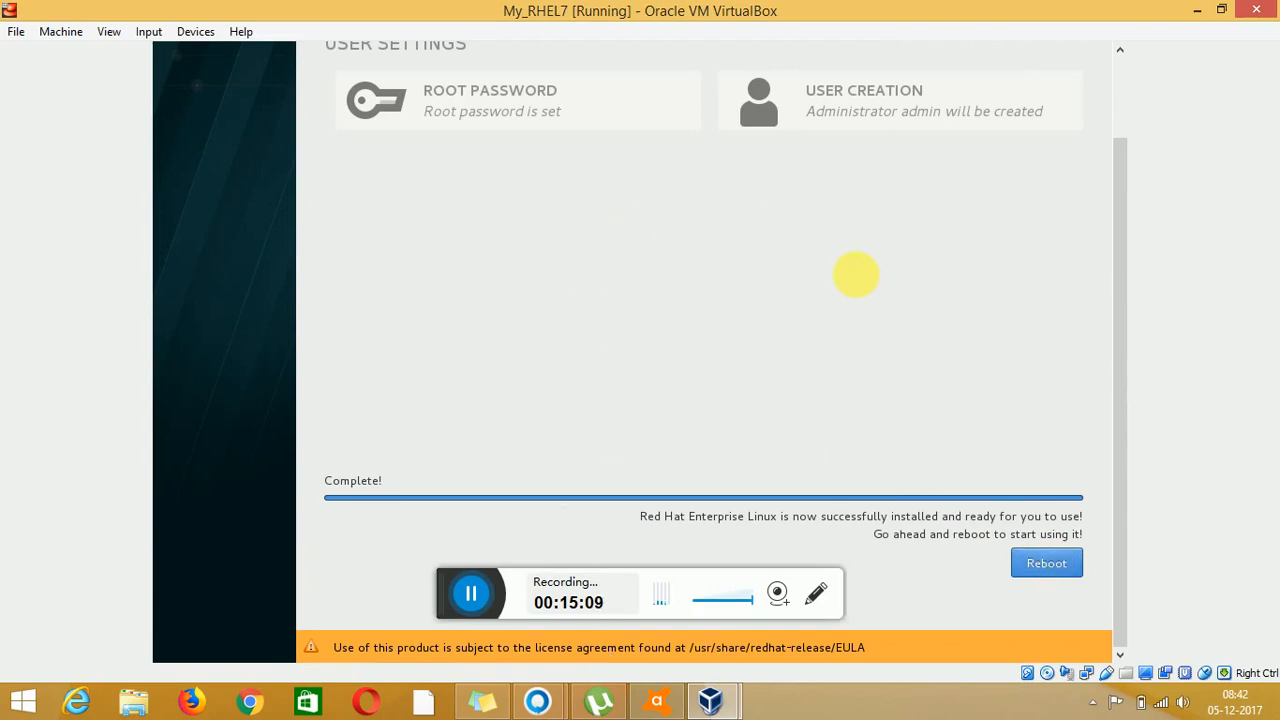
{"action": "left_click", "coordinate": [1046, 565]}
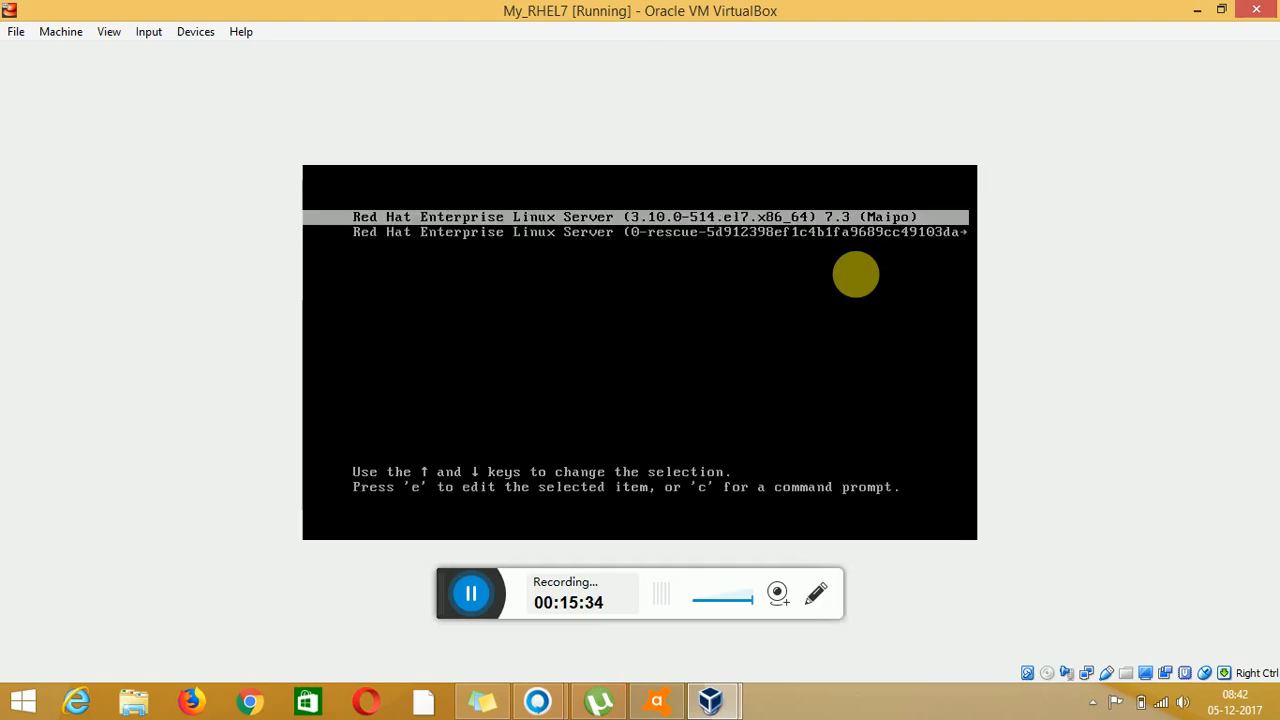
Boot the default RHEL 7.3 entry, raise host volume to maximum, and refocus the VM
{"action": "key", "text": "Return"}
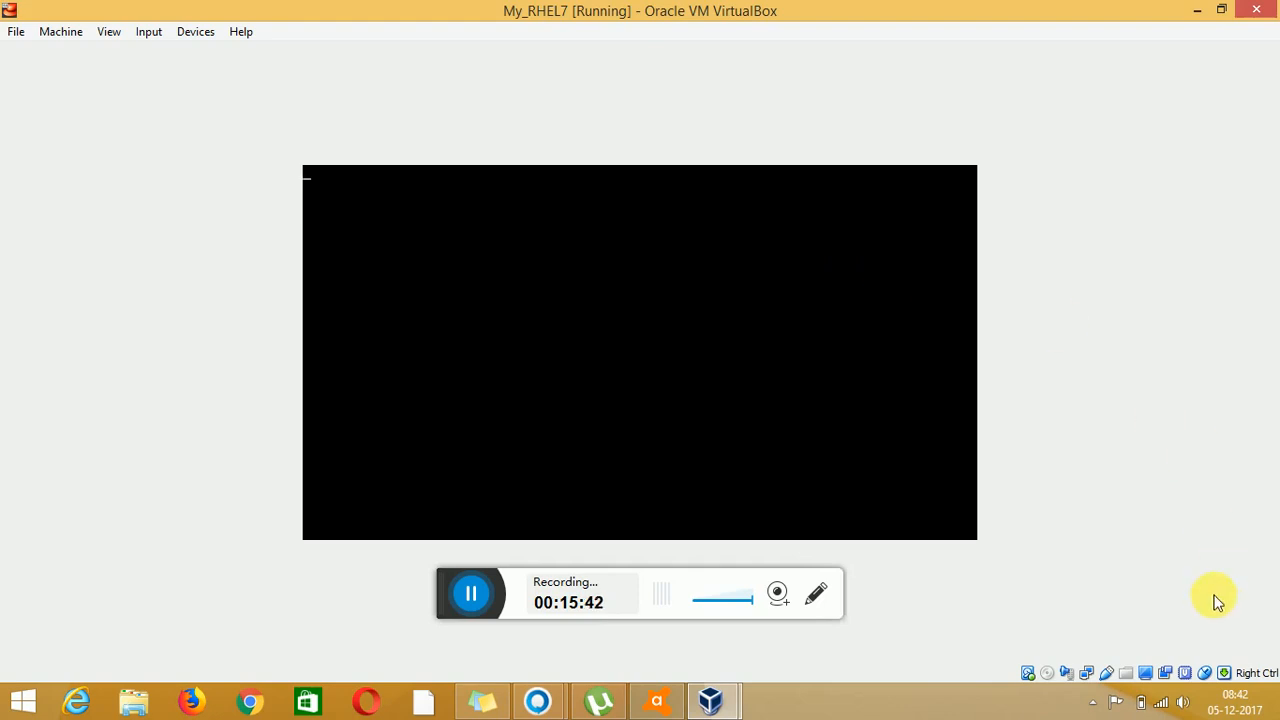
{"action": "left_click", "coordinate": [1180, 702]}
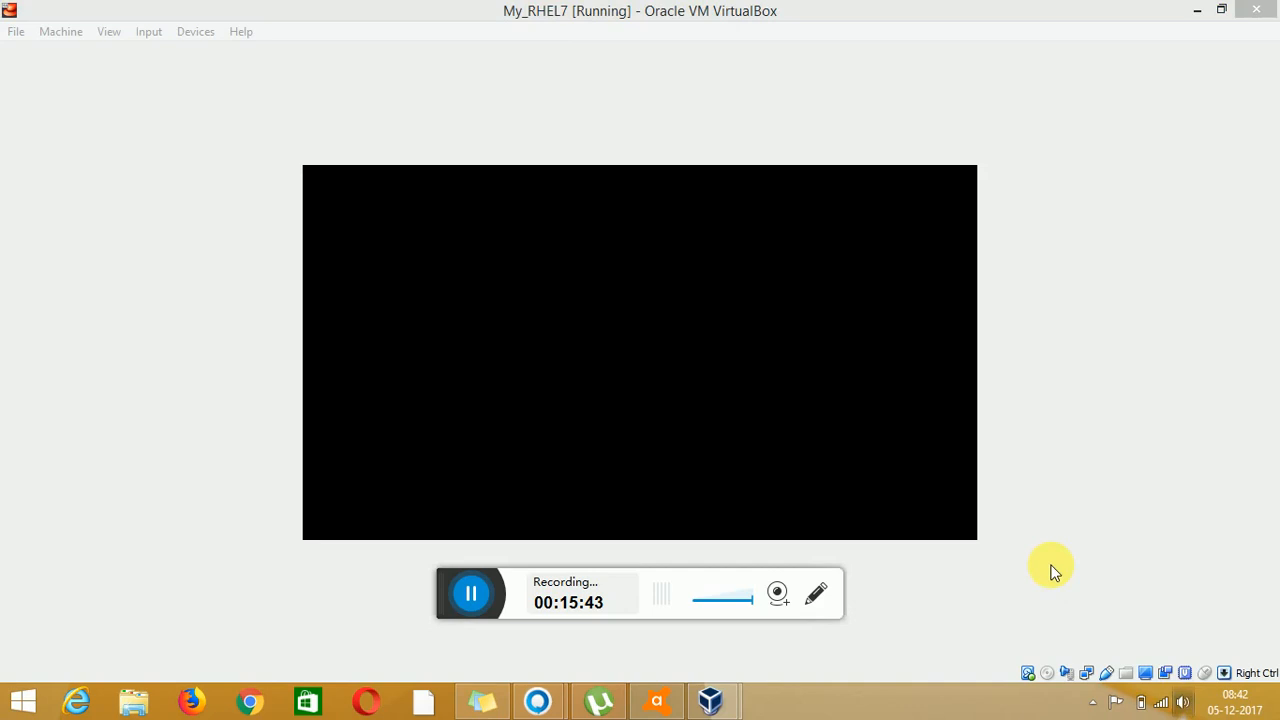
{"action": "left_click", "coordinate": [1182, 704]}
{"action": "left_click", "coordinate": [1175, 469]}
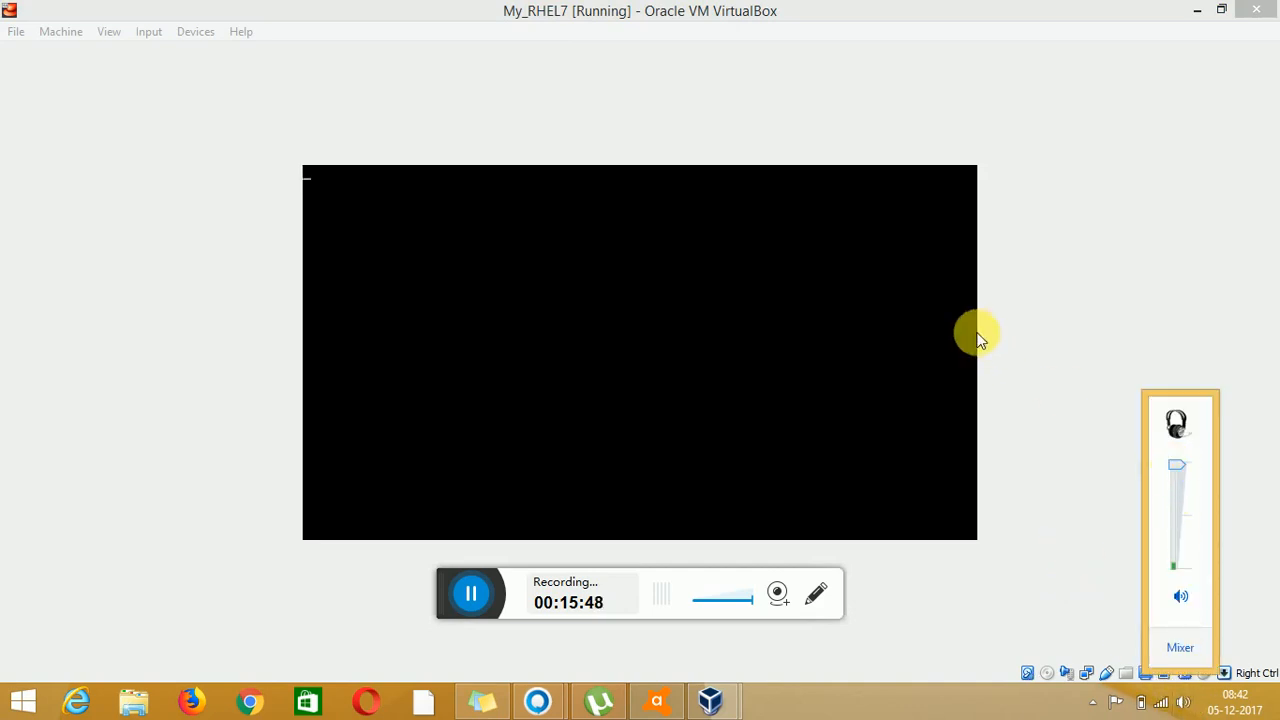
{"action": "left_click", "coordinate": [688, 8]}
{"action": "left_click", "coordinate": [689, 263]}
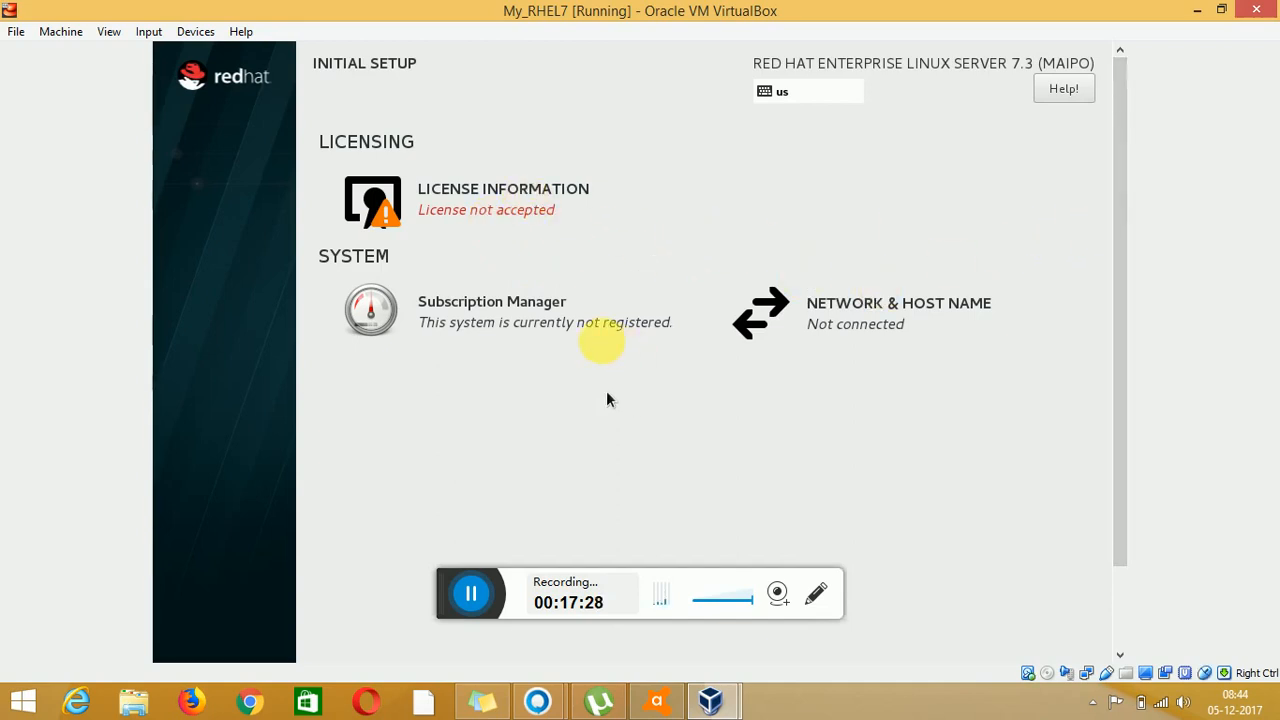
Open License Information, tick 'I accept the license agreement', then untick it with Space
{"action": "left_click", "coordinate": [485, 236]}
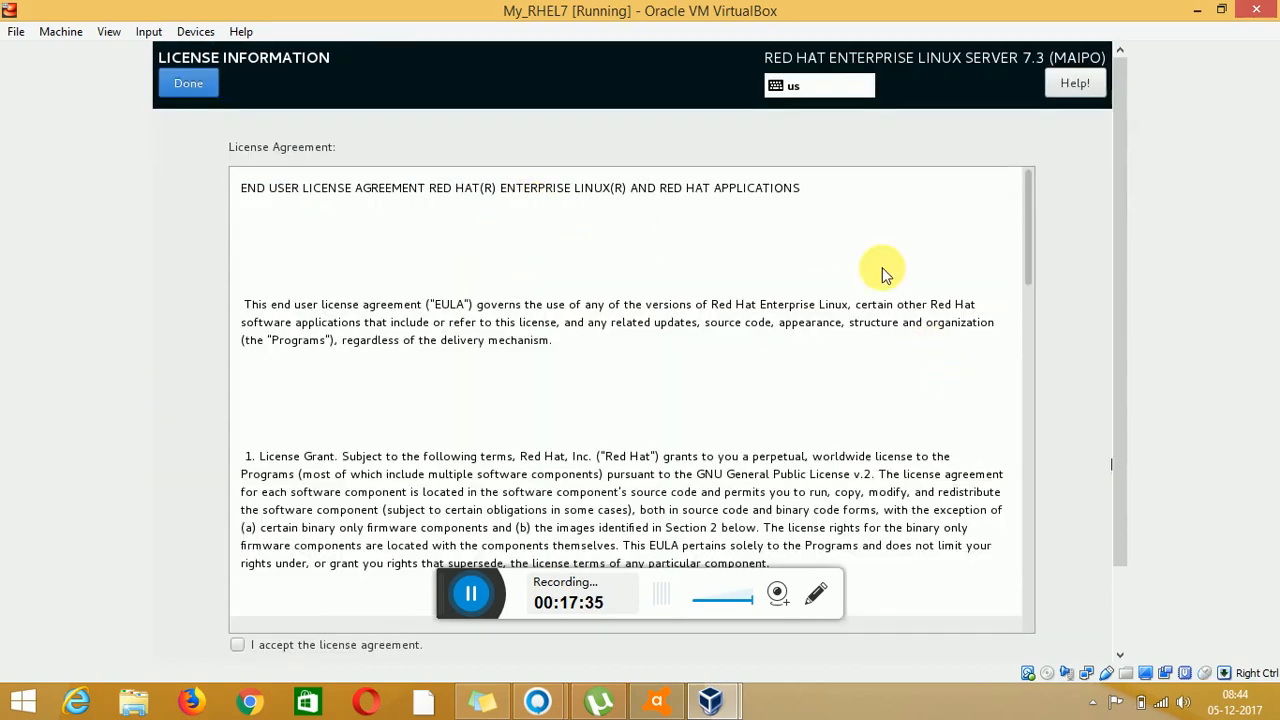
{"action": "left_click_drag", "start_coordinate": [1122, 269], "coordinate": [1128, 381]}
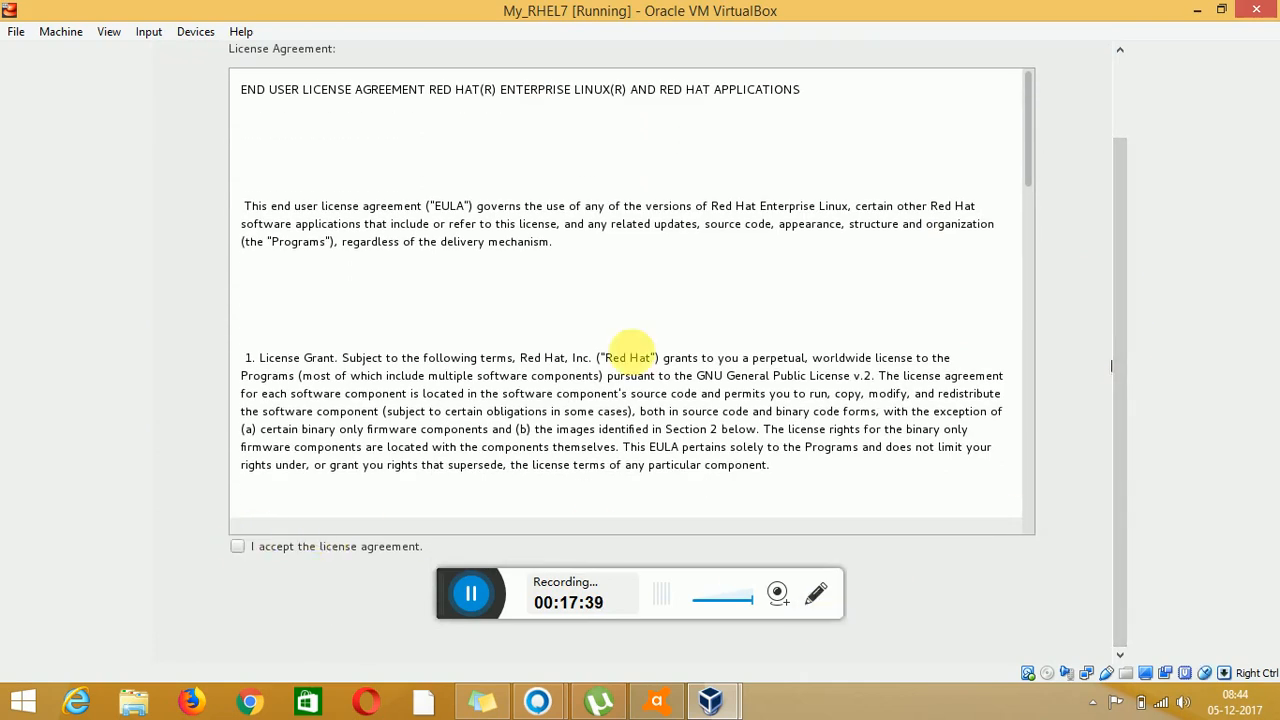
{"action": "left_click", "coordinate": [238, 546]}
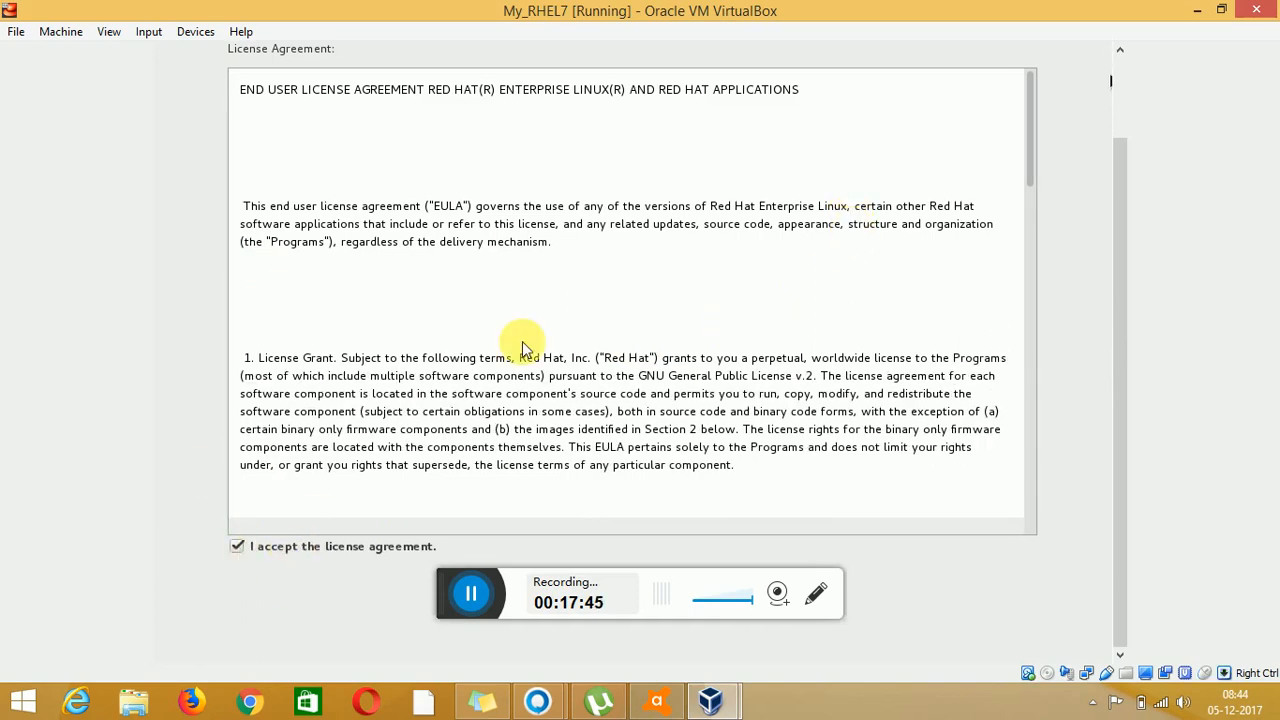
{"action": "scroll", "coordinate": [1129, 101], "scroll_direction": "up", "scroll_amount": 2}
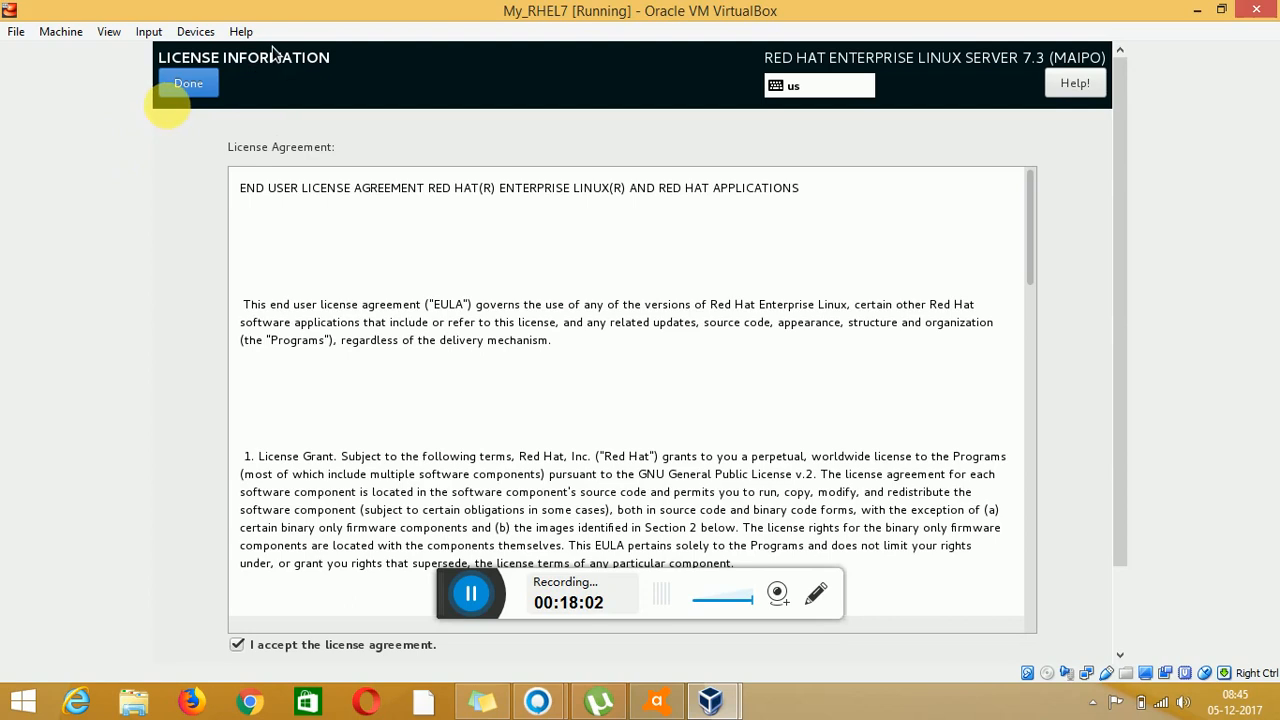
{"action": "key", "text": "space"}
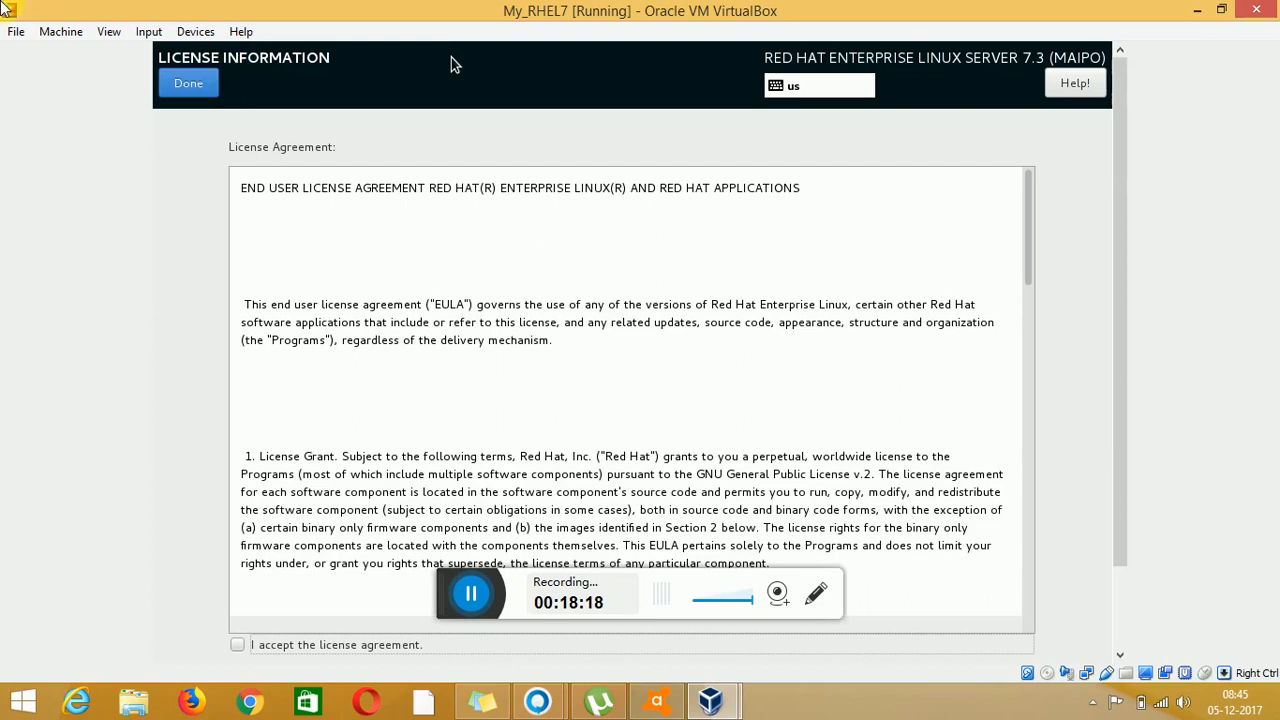
Switch the VM to full screen, then accept the license agreement and return to Initial Setup
{"action": "left_click", "coordinate": [108, 31]}
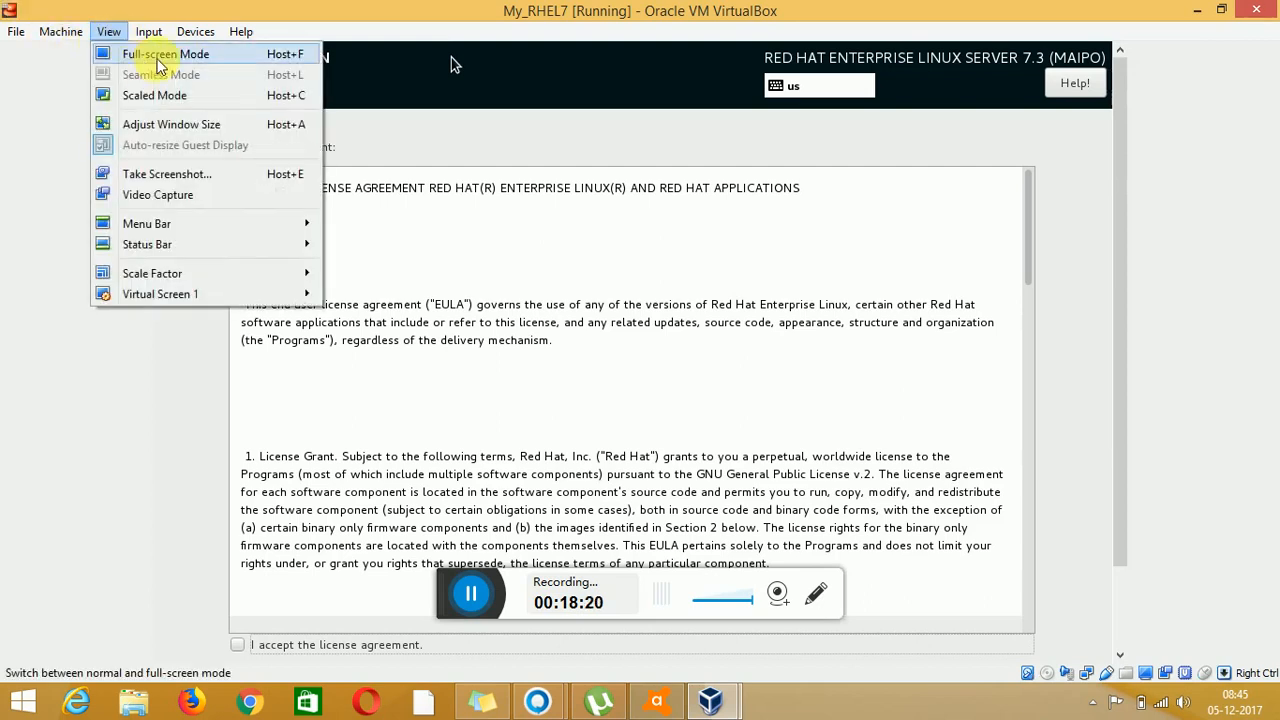
{"action": "left_click", "coordinate": [157, 56]}
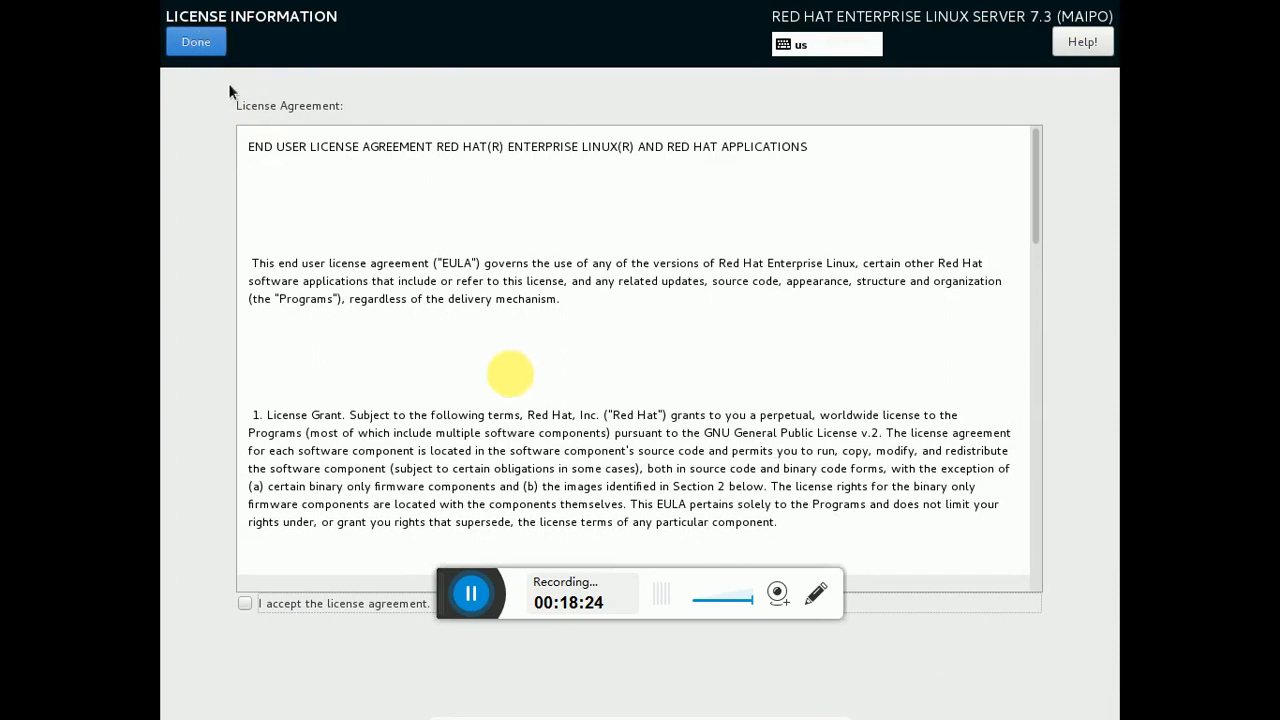
{"action": "left_click", "coordinate": [195, 52]}
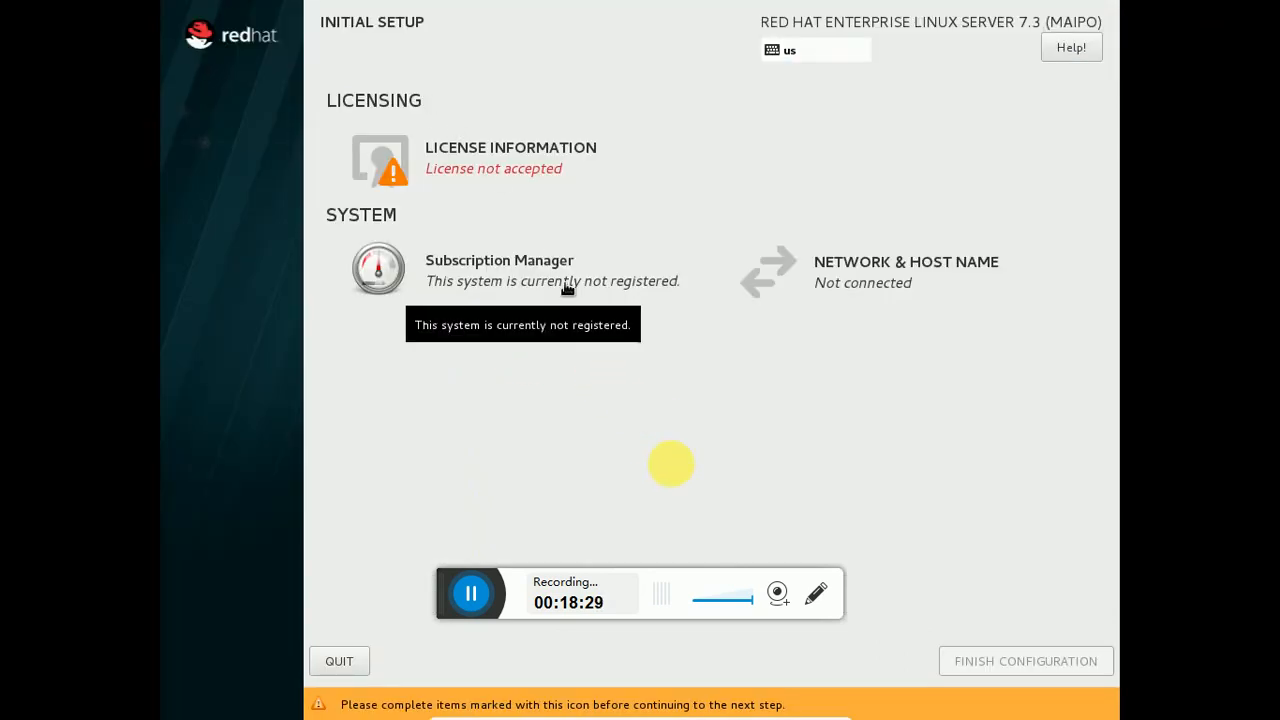
{"action": "left_click", "coordinate": [489, 177]}
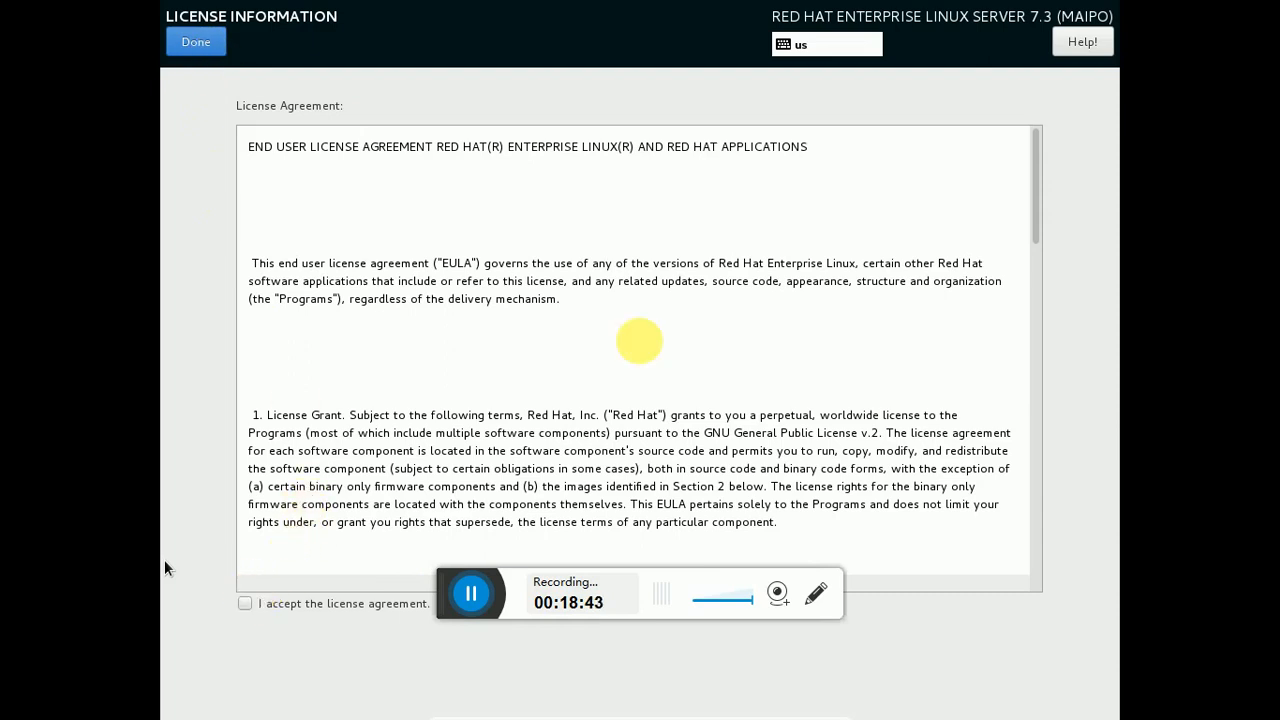
{"action": "left_click", "coordinate": [241, 604]}
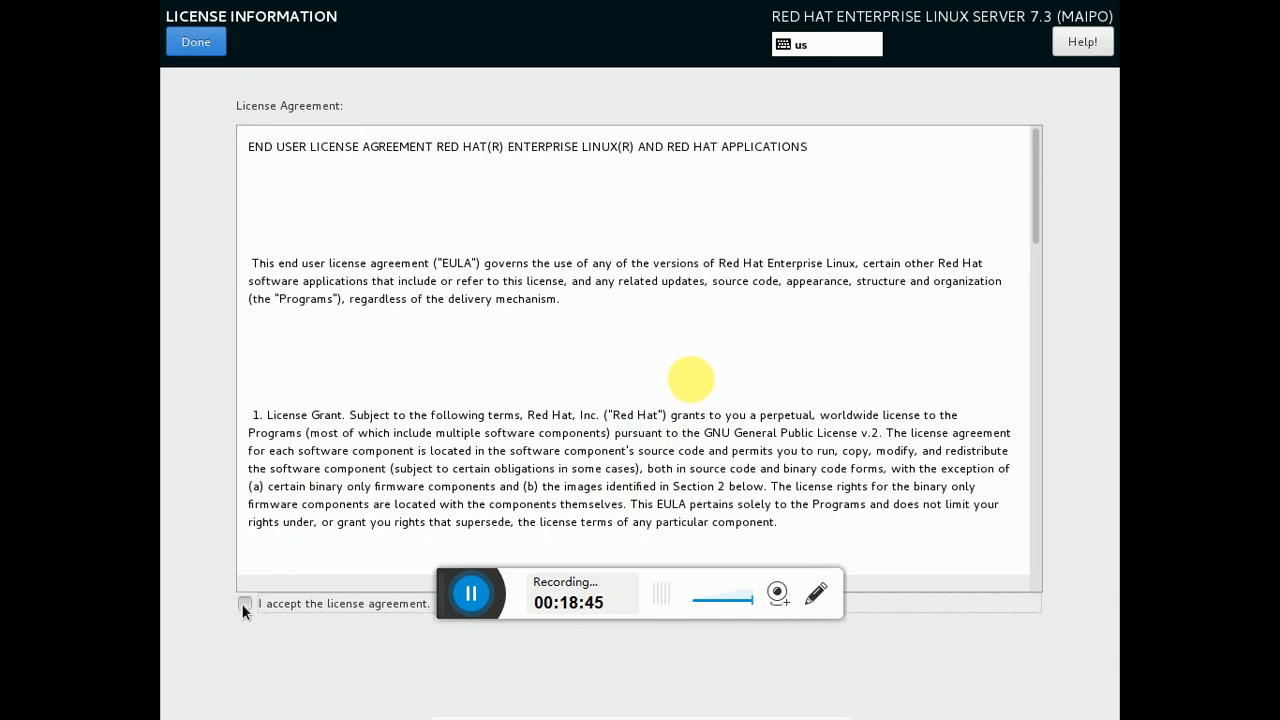
{"action": "left_click", "coordinate": [196, 42]}
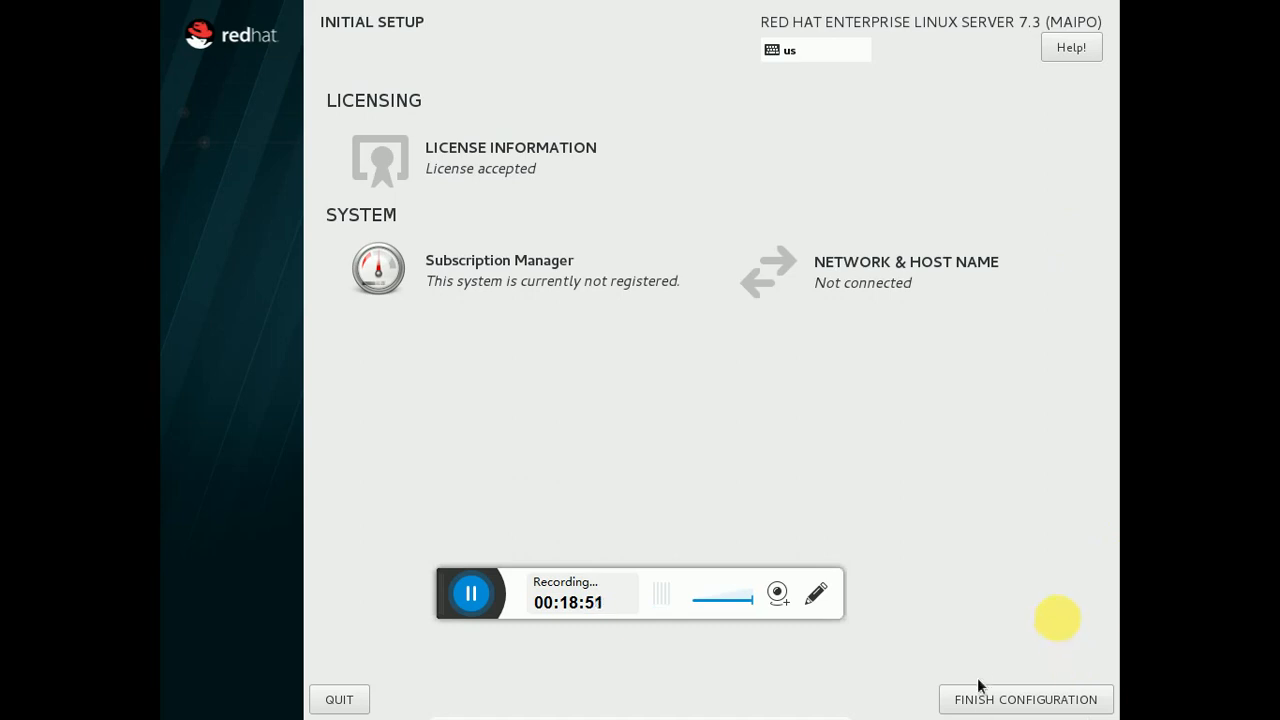
Finish the Initial Setup configuration and wait for the login screen listing admin
{"action": "left_click", "coordinate": [1010, 699]}
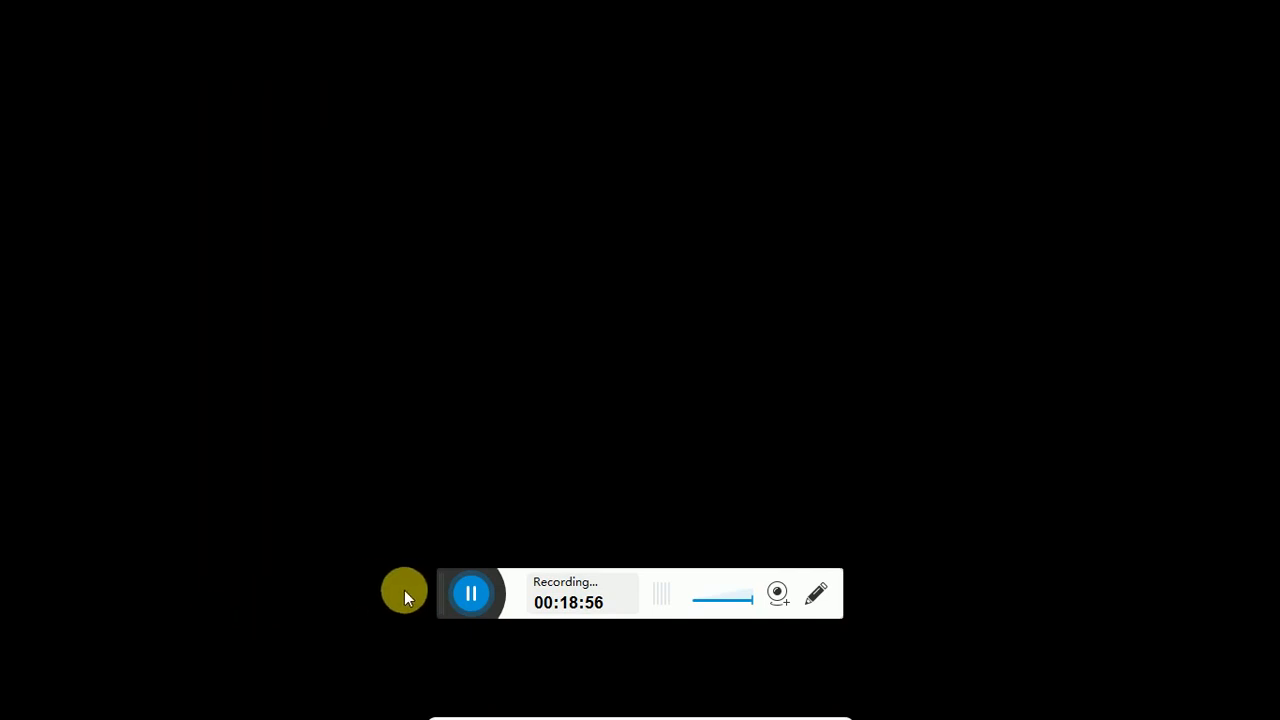
{"action": "left_click_drag", "start_coordinate": [449, 609], "coordinate": [880, 712]}
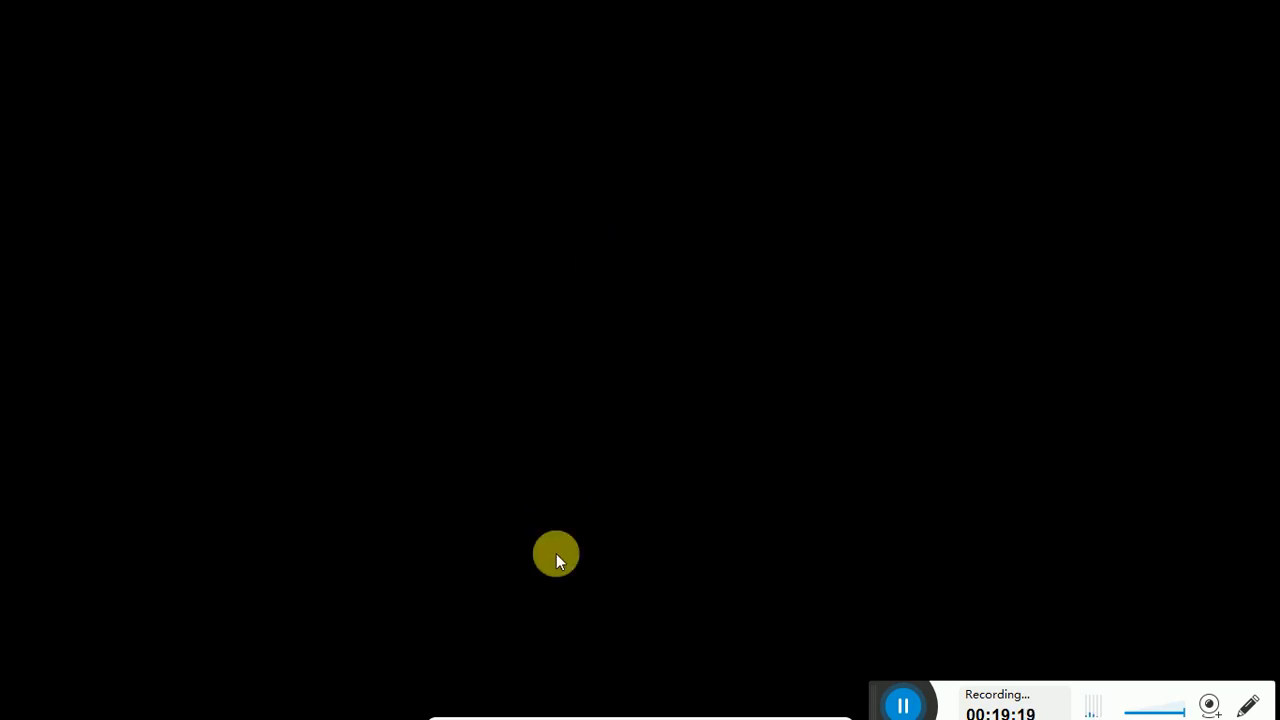
{"action": "mouse_move", "coordinate": [500, 710]}
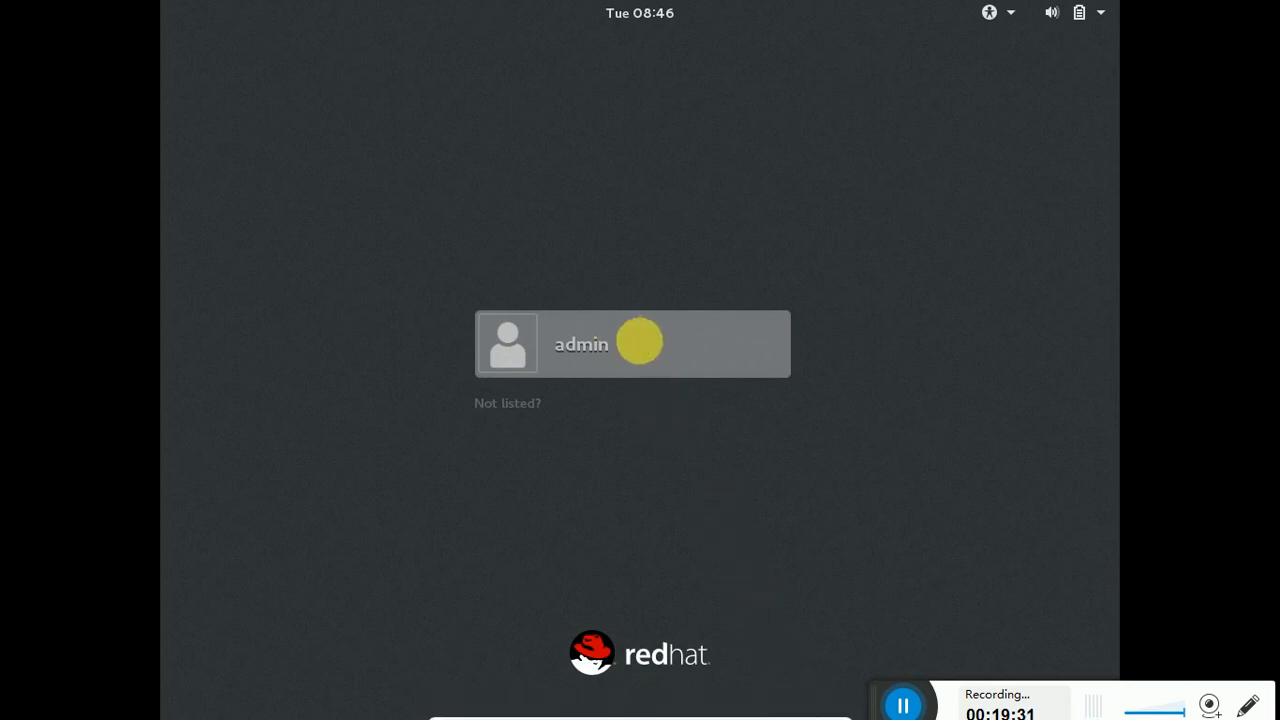
Sign in to the guest as admin with the account password
{"action": "left_click", "coordinate": [641, 366]}
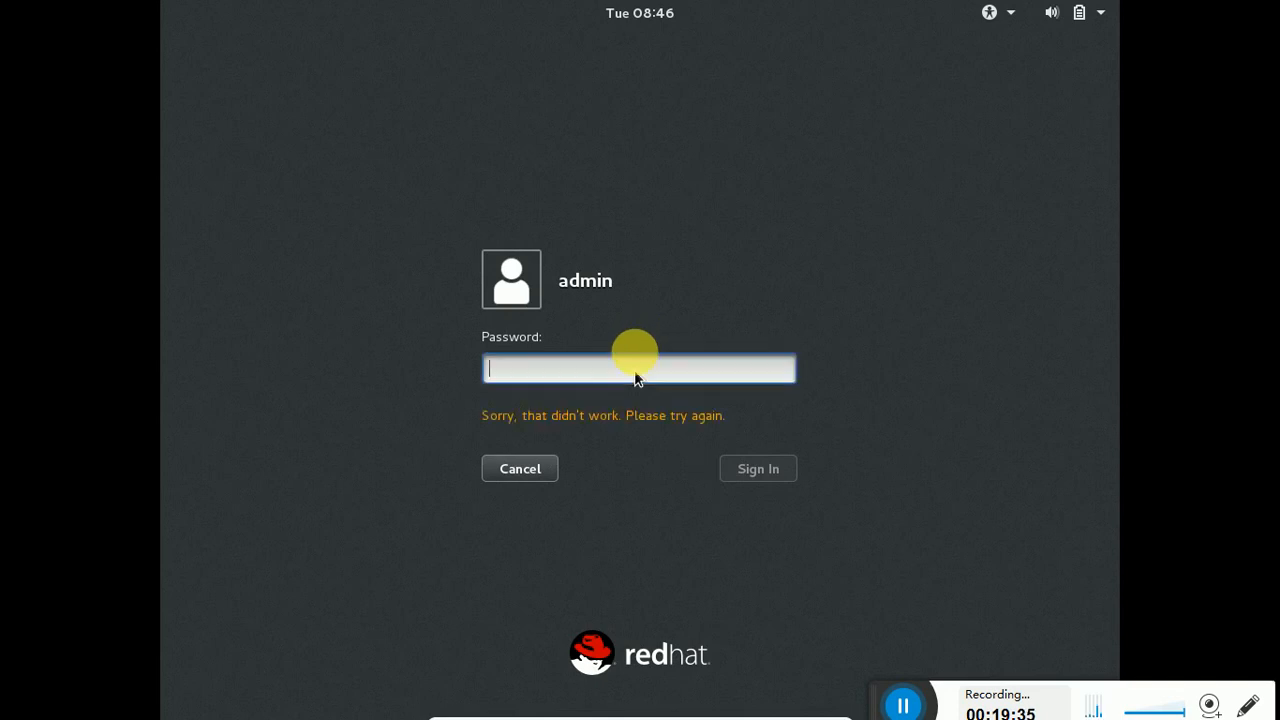
{"action": "type", "text": "•••••"}
{"action": "key", "text": "Return"}
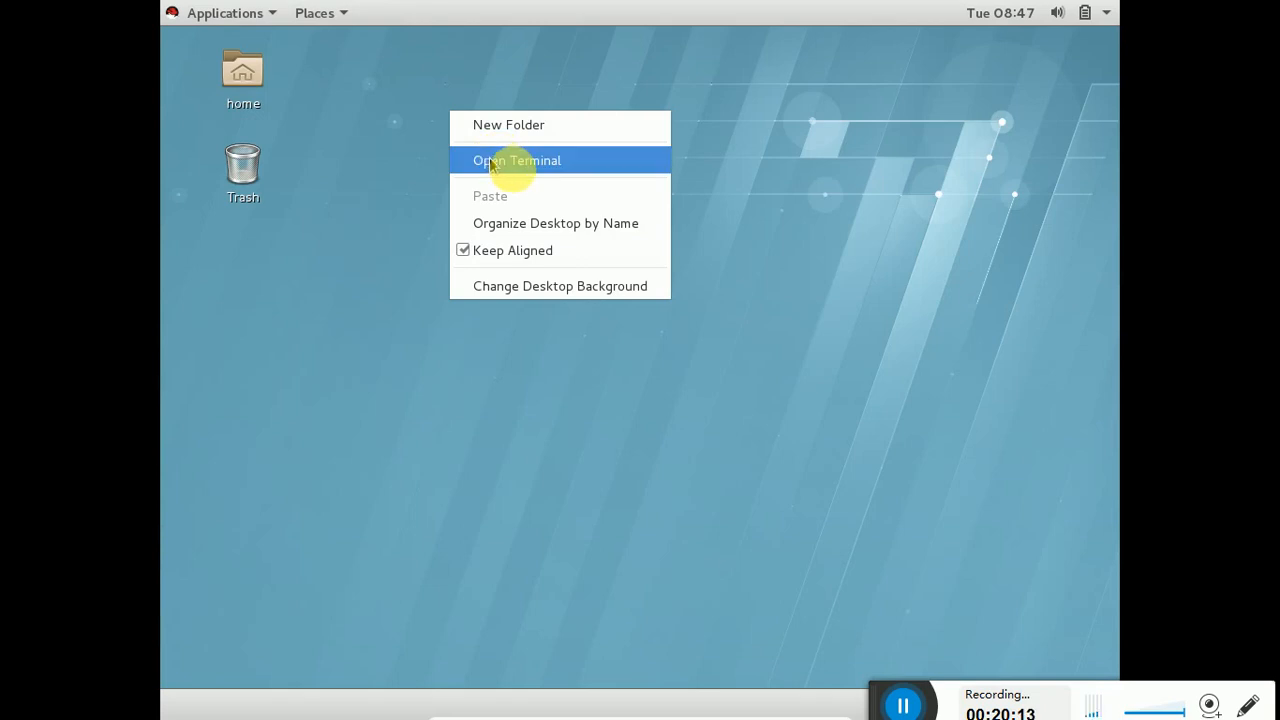
Open a desktop terminal, run ip addr, and select the virbr0 address 192.168.122.1/24
{"action": "left_click", "coordinate": [491, 164]}
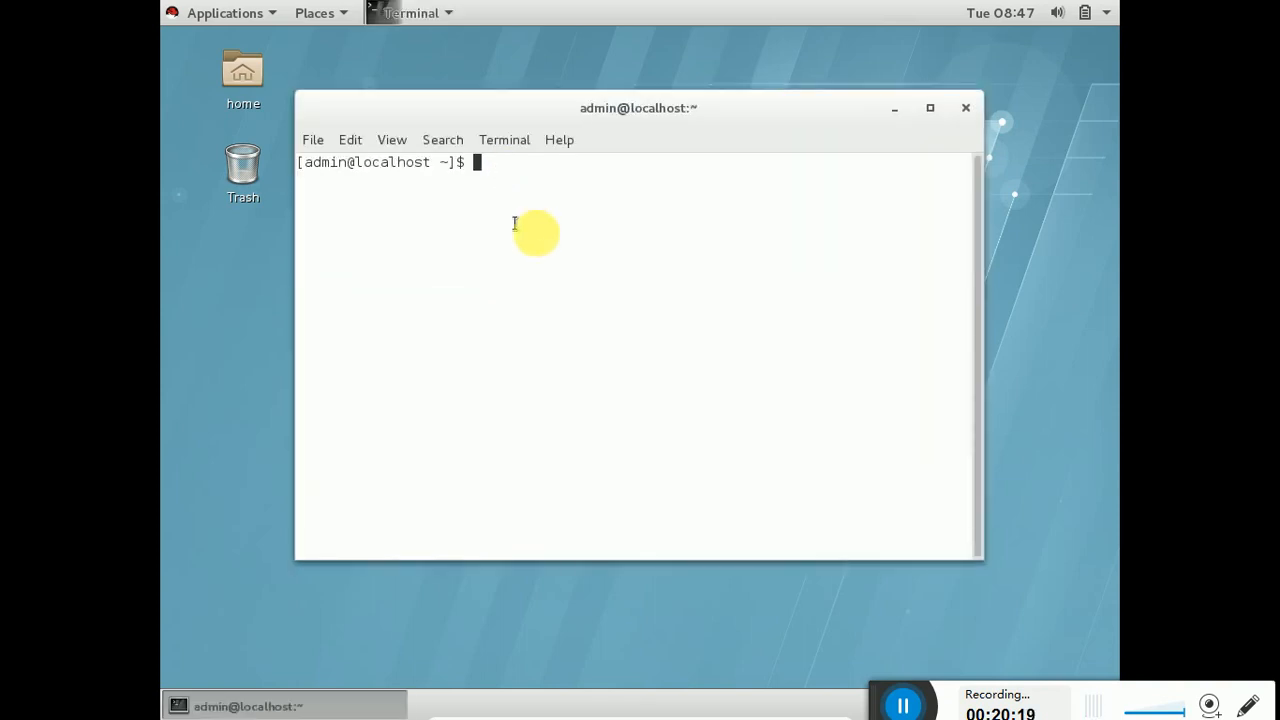
{"action": "type", "text": "ip addr"}
{"action": "key", "text": "Return"}
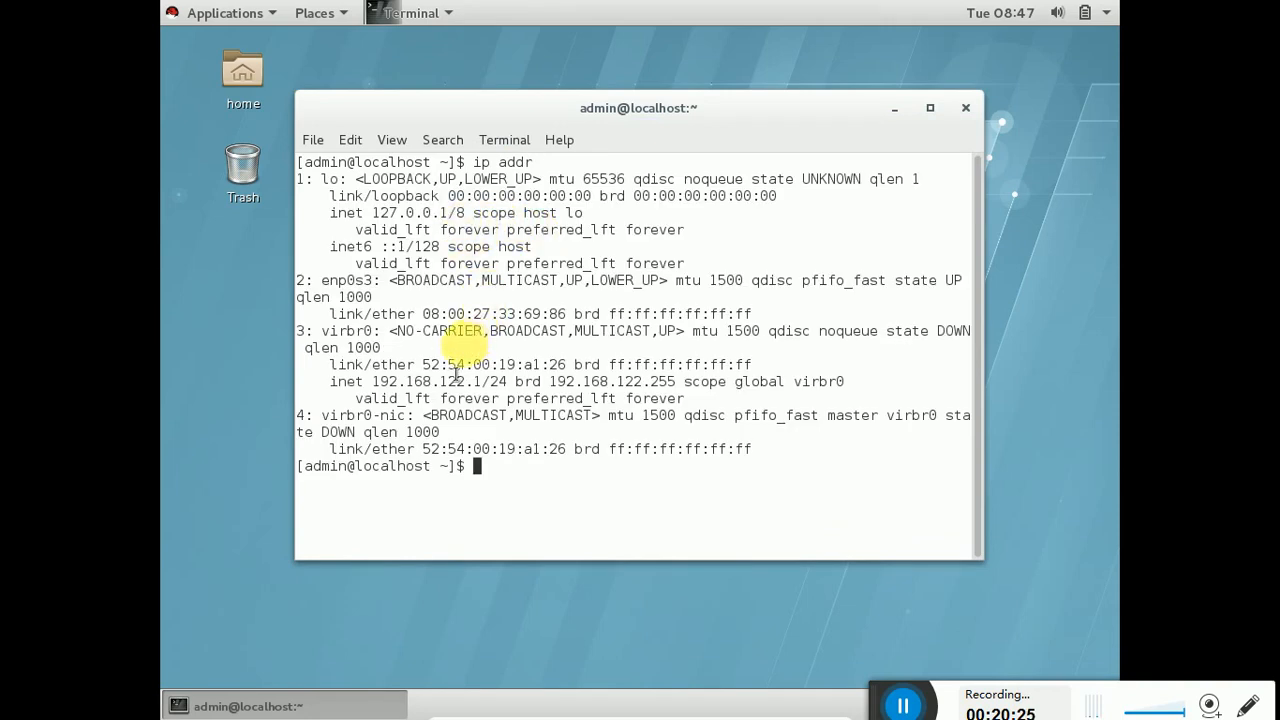
{"action": "double_click", "coordinate": [449, 381]}
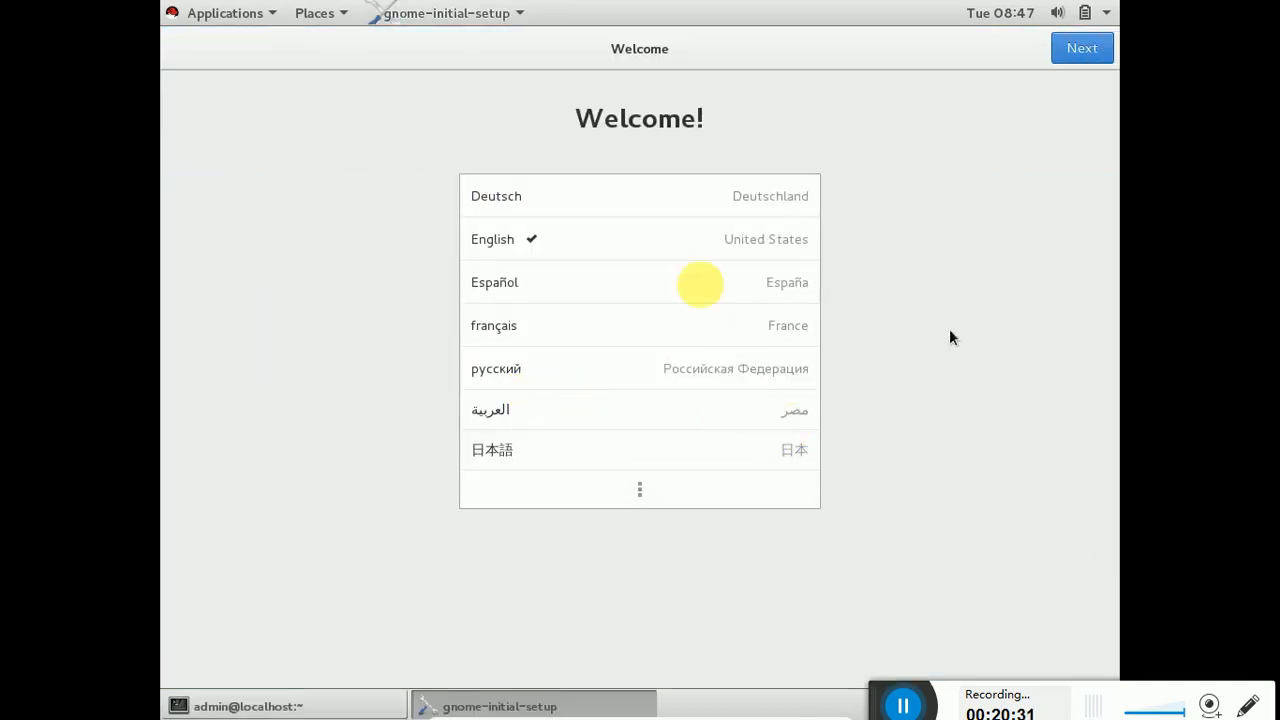
Accept English and the English (US) layout, skip online accounts, and start using RHEL
{"action": "left_click", "coordinate": [1100, 47]}
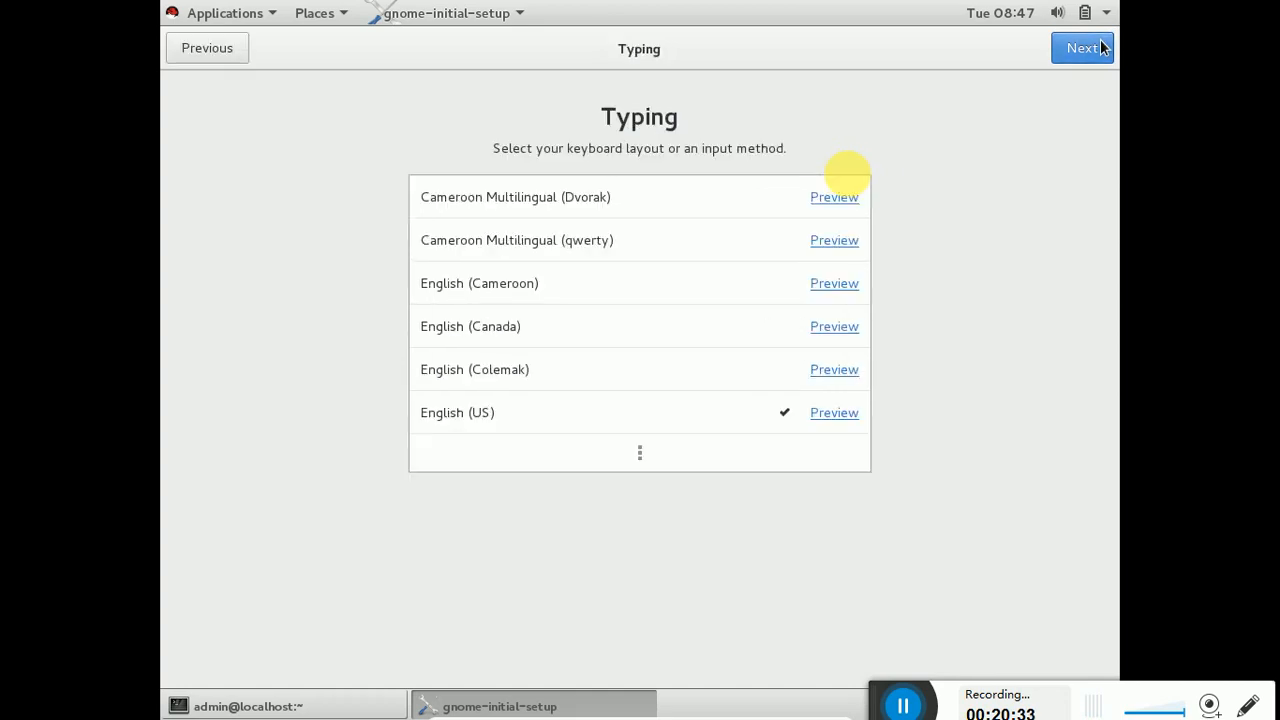
{"action": "left_click", "coordinate": [1100, 47]}
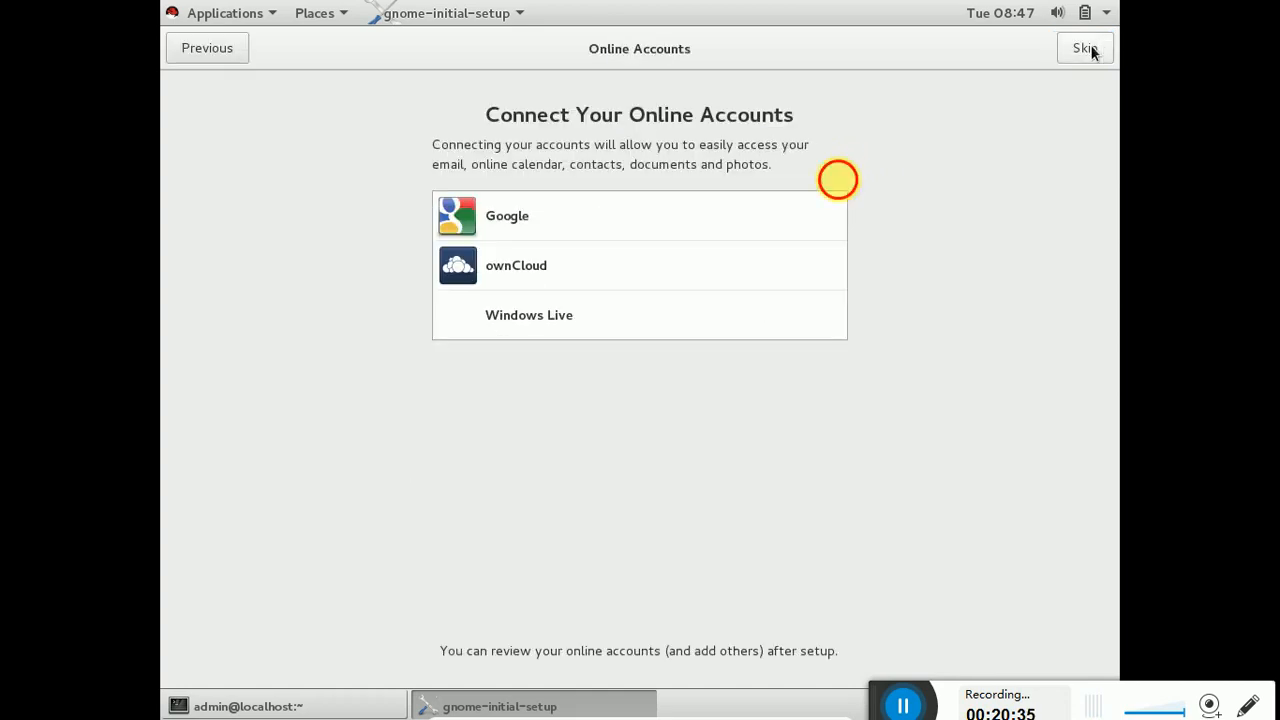
{"action": "left_click", "coordinate": [1088, 48]}
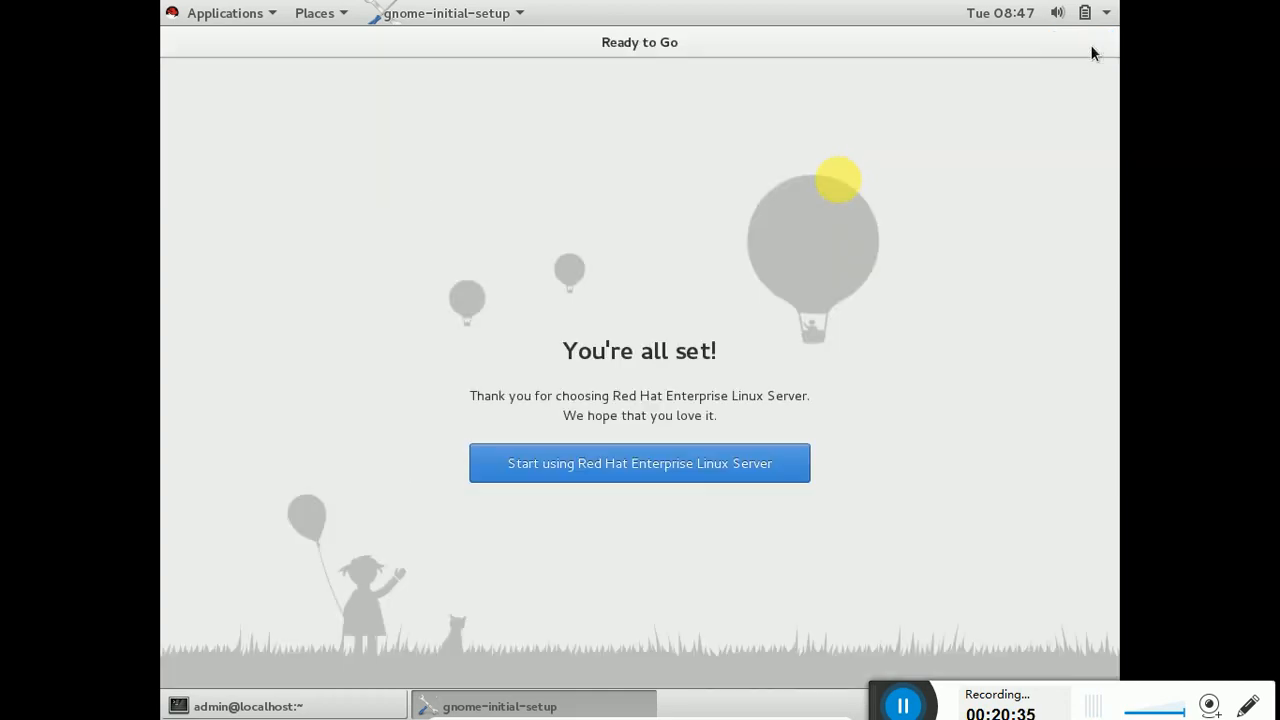
{"action": "left_click", "coordinate": [665, 458]}
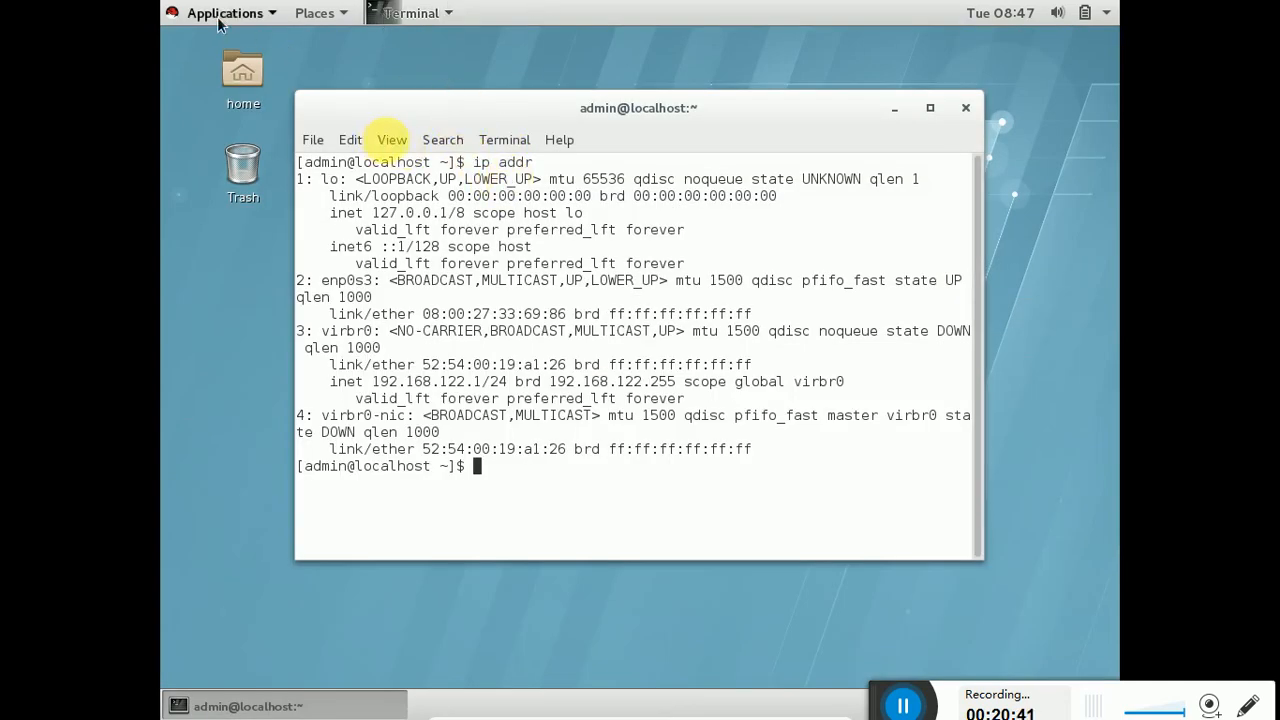
Browse the Applications, Terminal and Places menus on the GNOME top bar
{"action": "key", "text": "F1"}
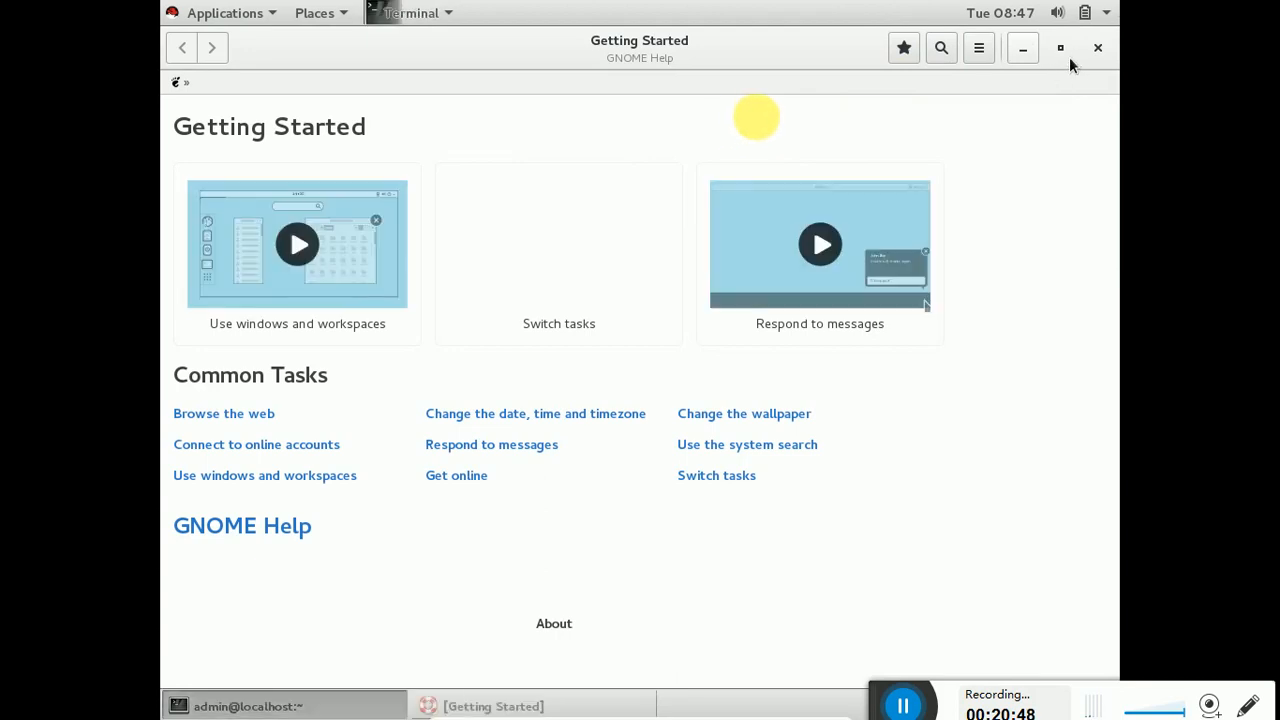
{"action": "left_click", "coordinate": [181, 8]}
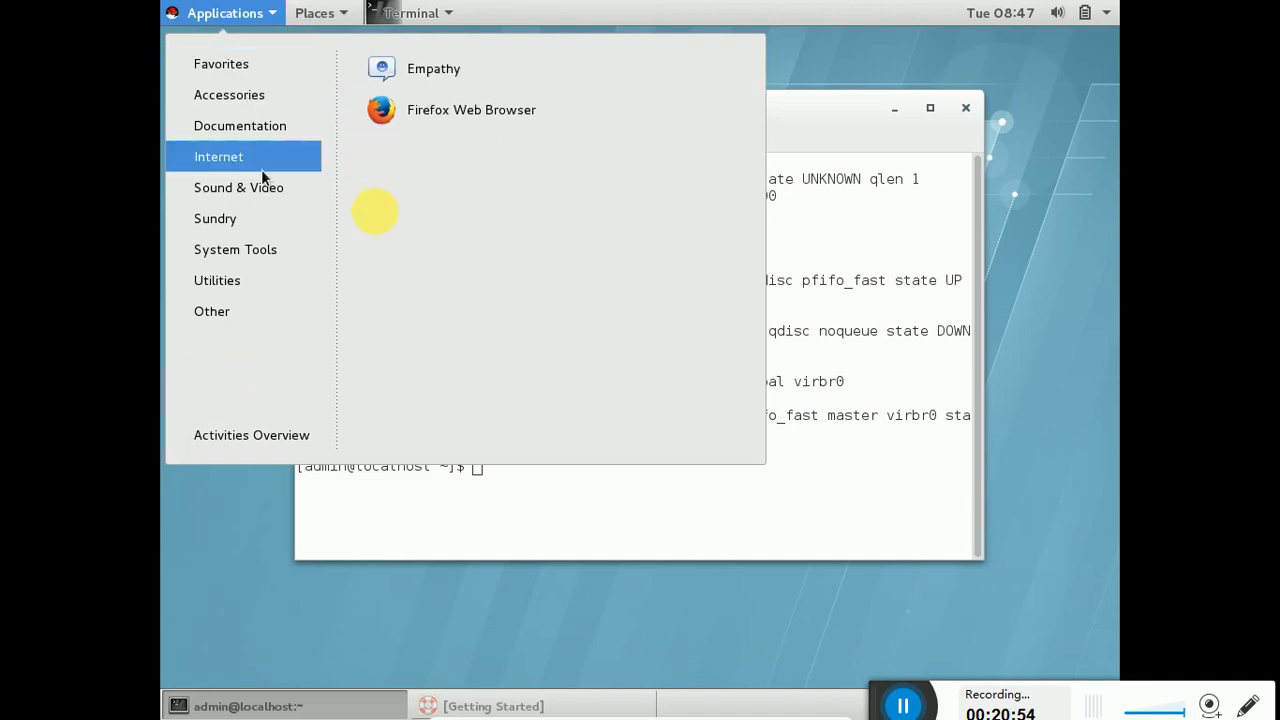
{"action": "mouse_move", "coordinate": [231, 104]}
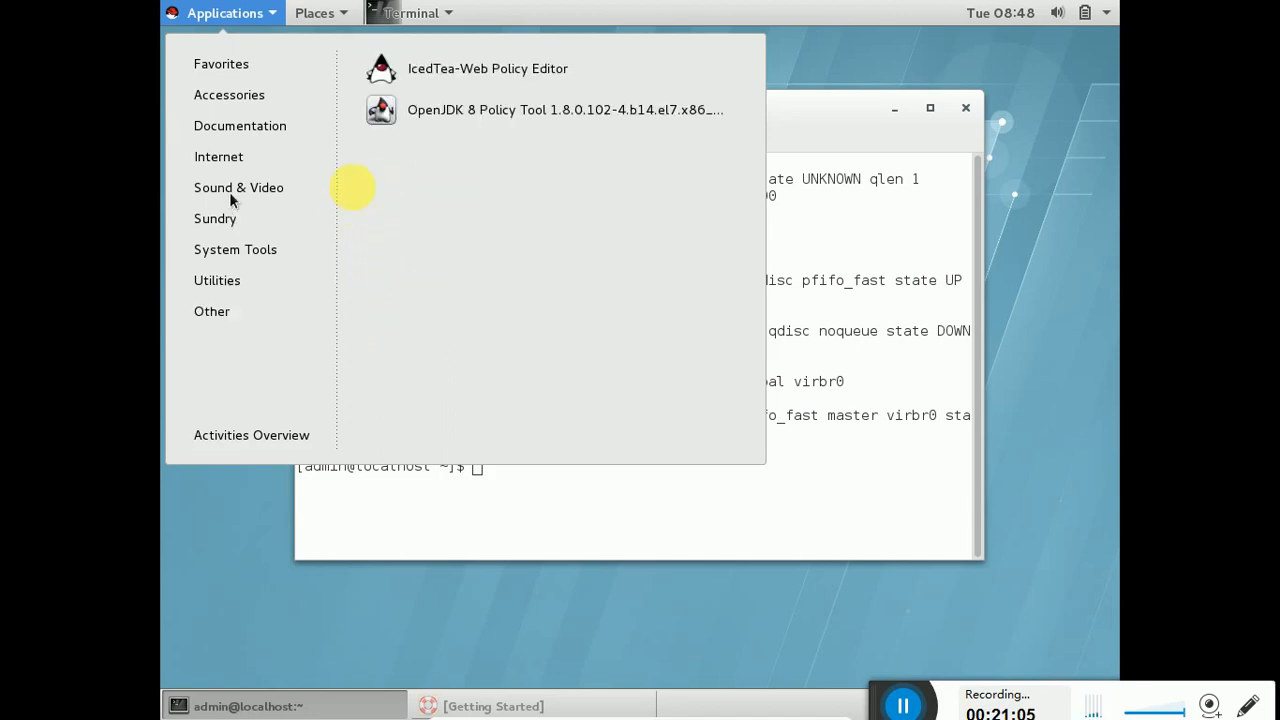
{"action": "left_click", "coordinate": [368, 16]}
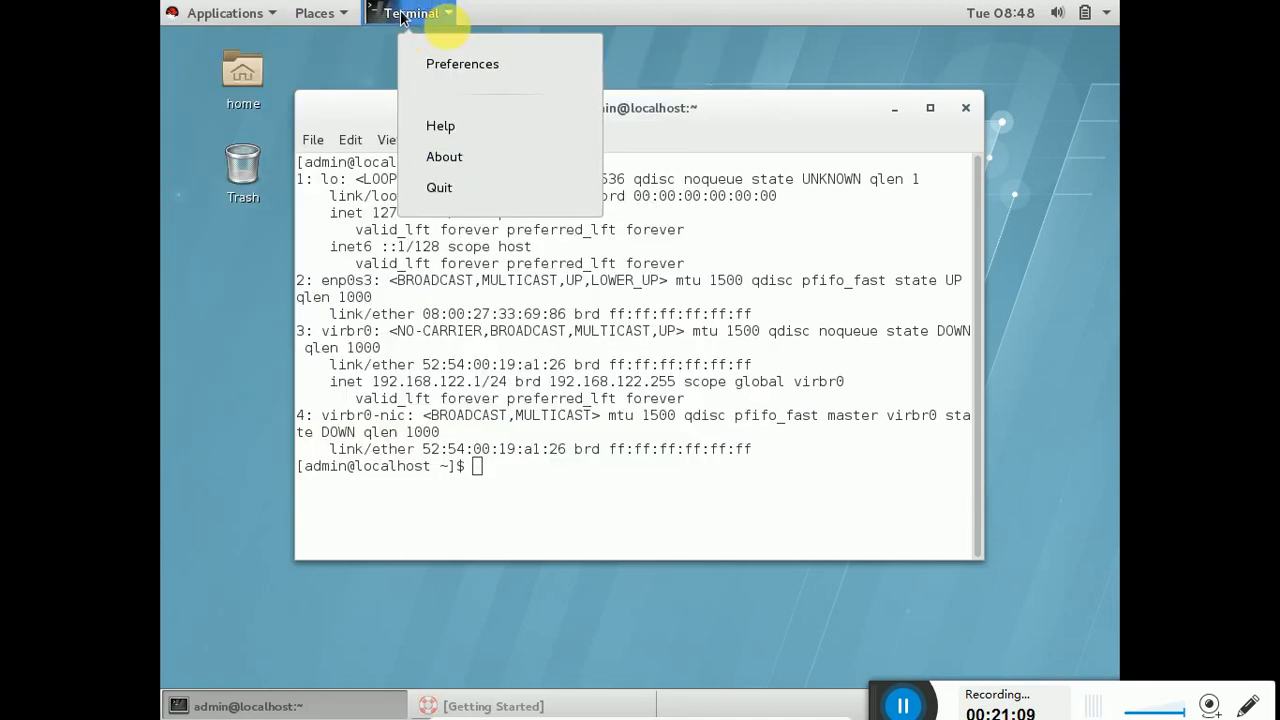
{"action": "left_click", "coordinate": [400, 14]}
{"action": "left_click", "coordinate": [334, 13]}
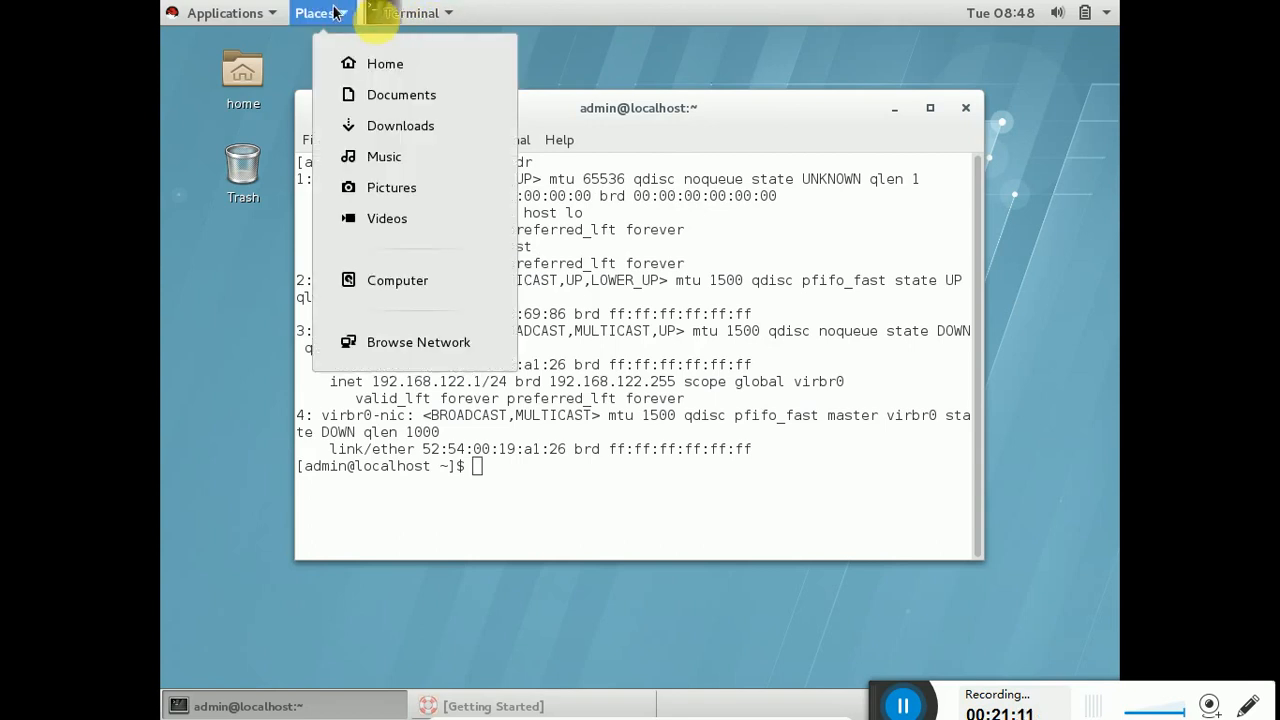
{"action": "left_click", "coordinate": [277, 9]}
View the System Tools applications, dismiss the menu, and close the terminal window
{"action": "left_click", "coordinate": [274, 10]}
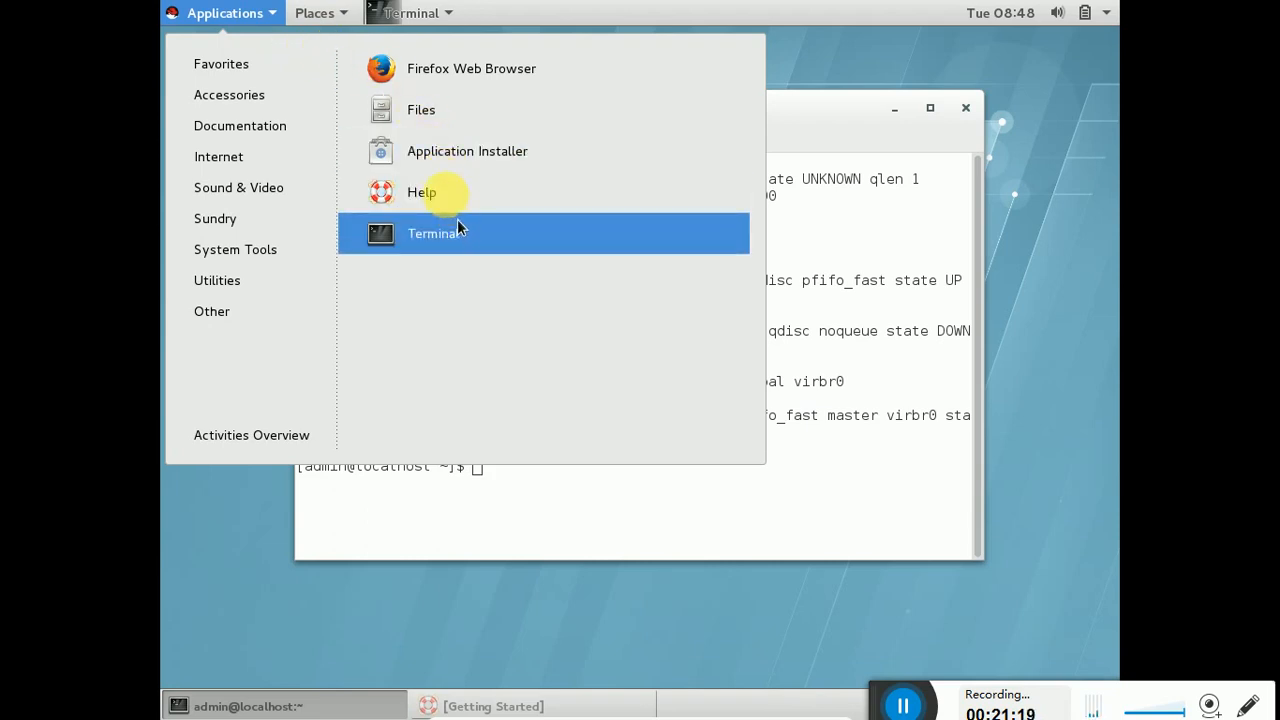
{"action": "left_click", "coordinate": [205, 248]}
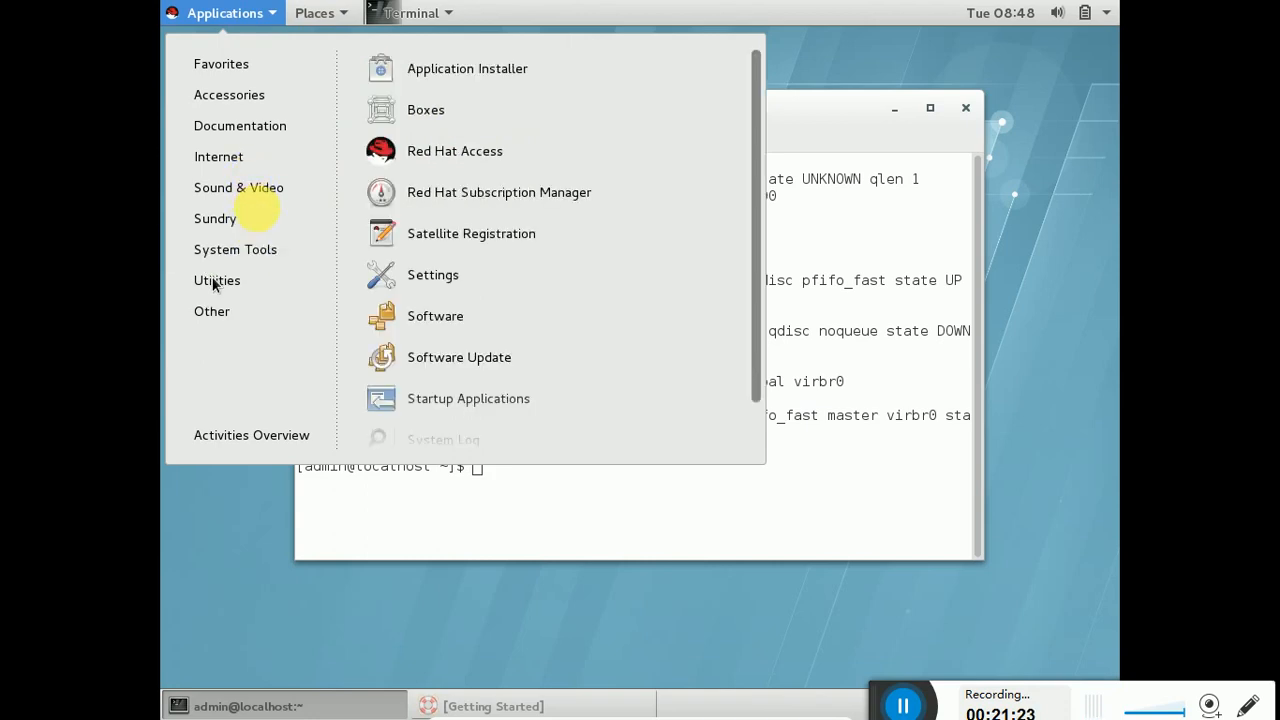
{"action": "mouse_move", "coordinate": [212, 278]}
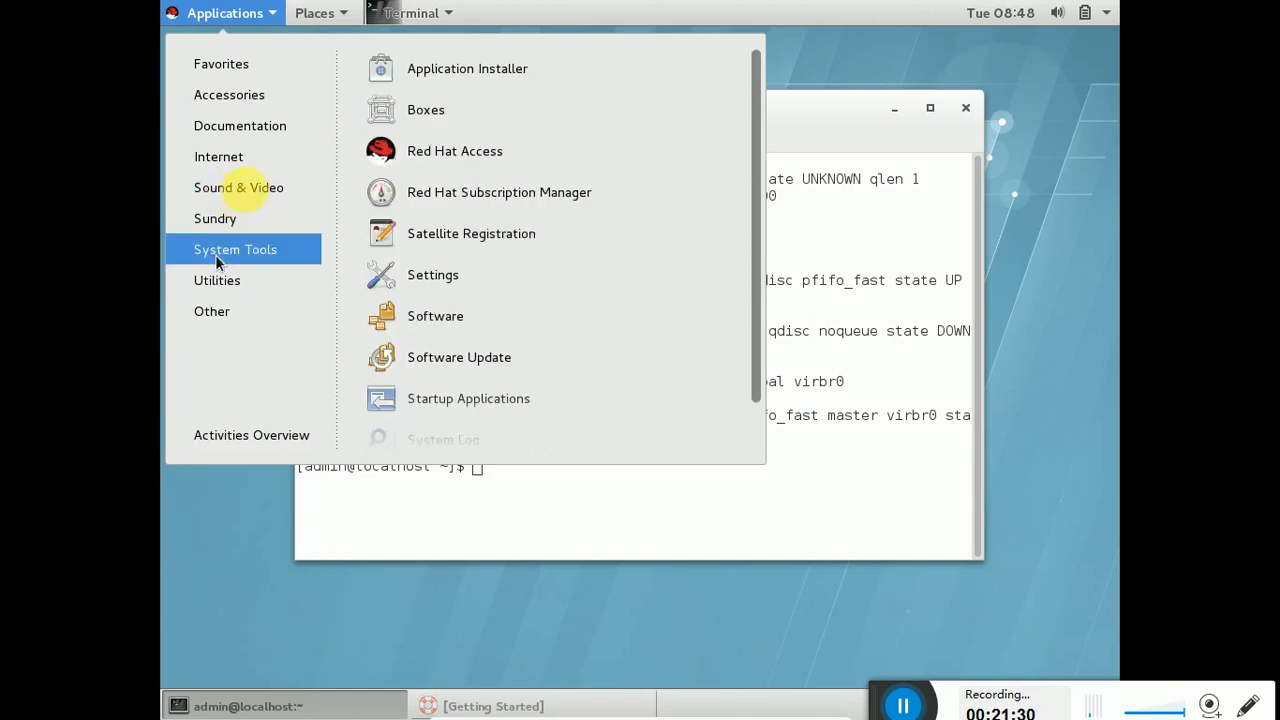
{"action": "left_click", "coordinate": [693, 633]}
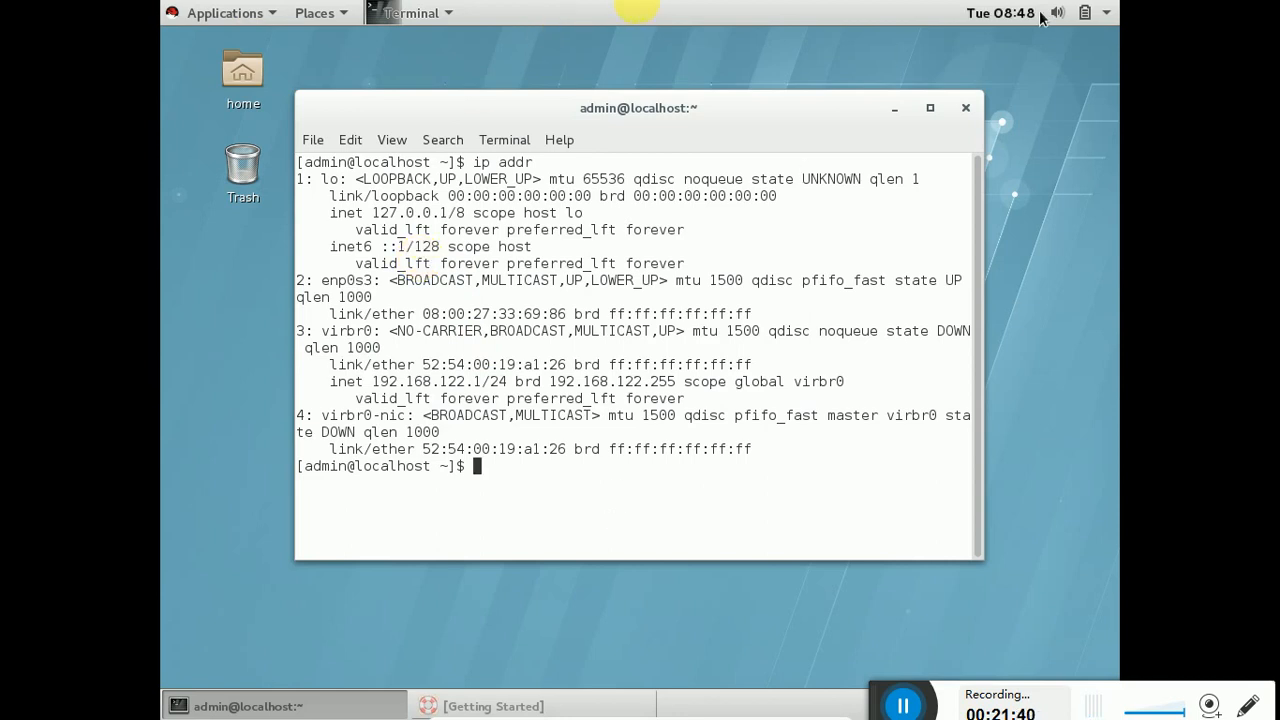
{"action": "left_click", "coordinate": [966, 107]}
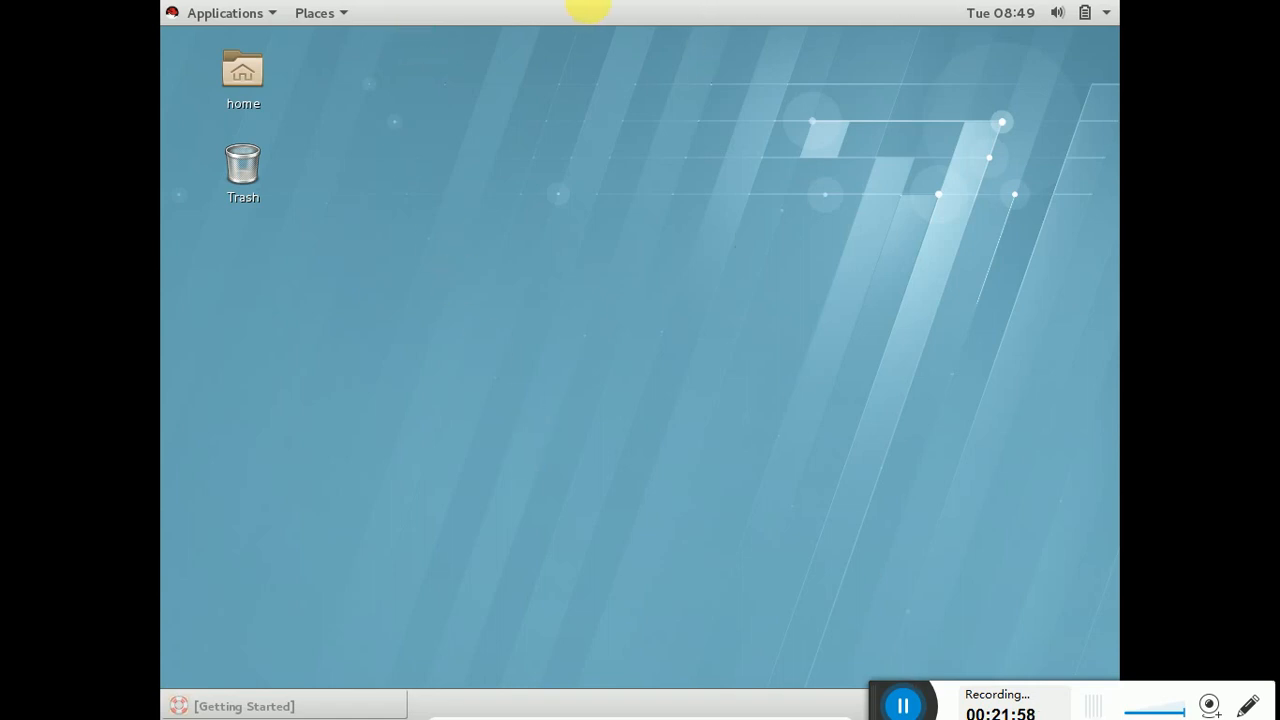
{"action": "left_click", "coordinate": [1106, 13]}
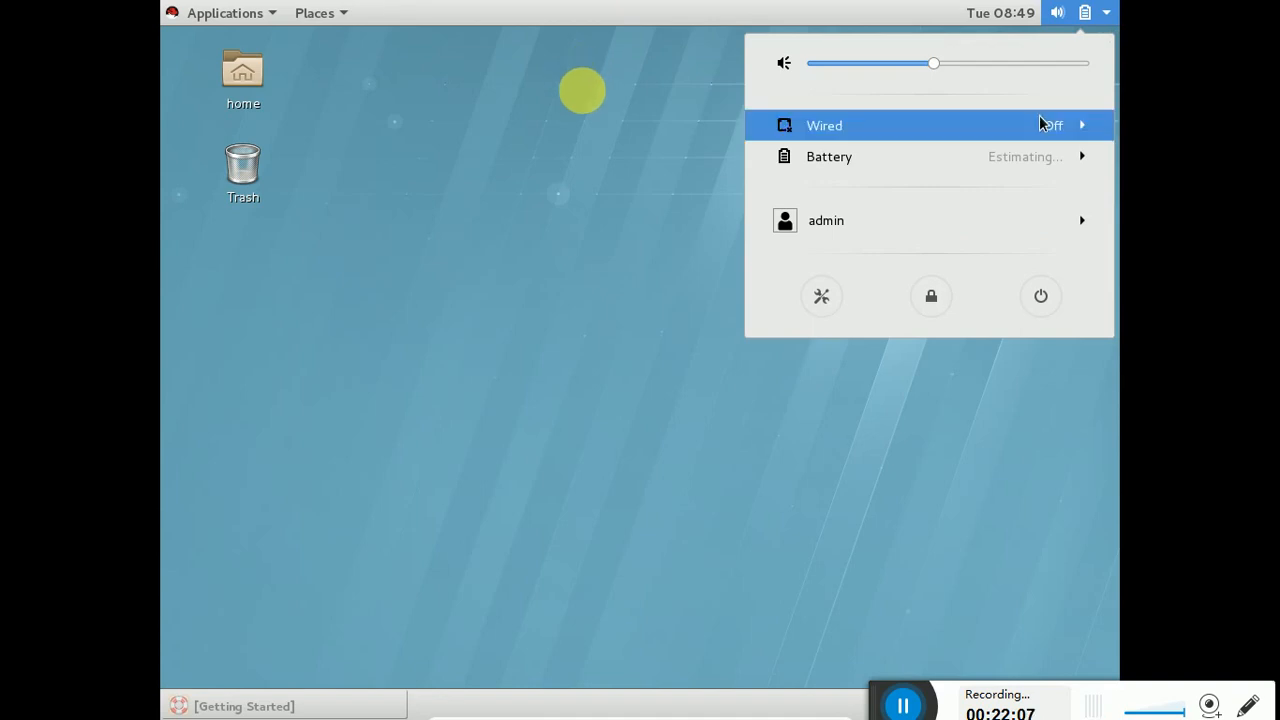
{"action": "left_click", "coordinate": [980, 500]}
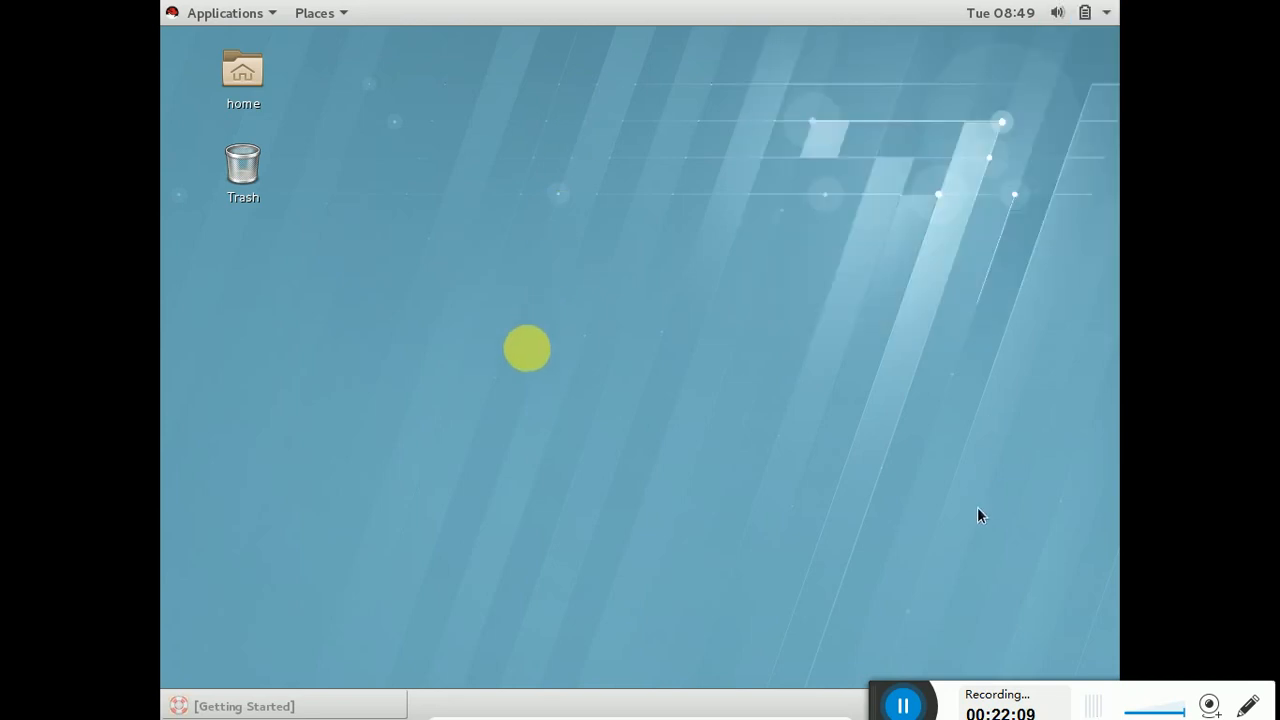